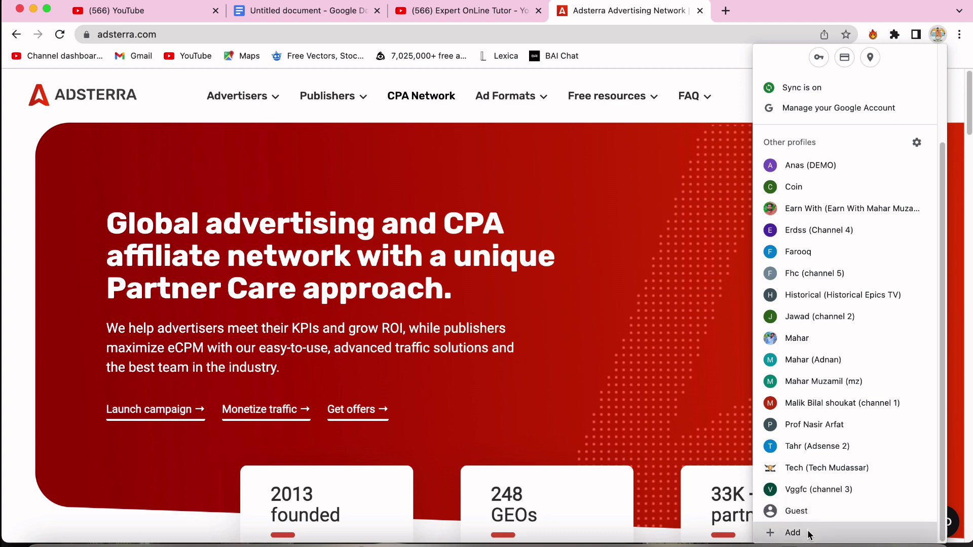
- Create a new browser profile without an account and name it ssss
click(791, 532)
click(488, 390)
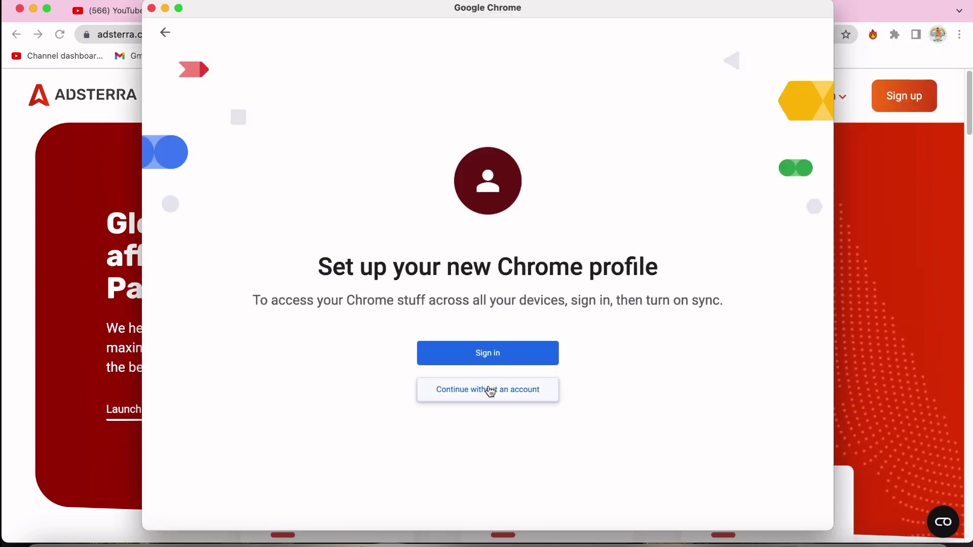
text(ssss)
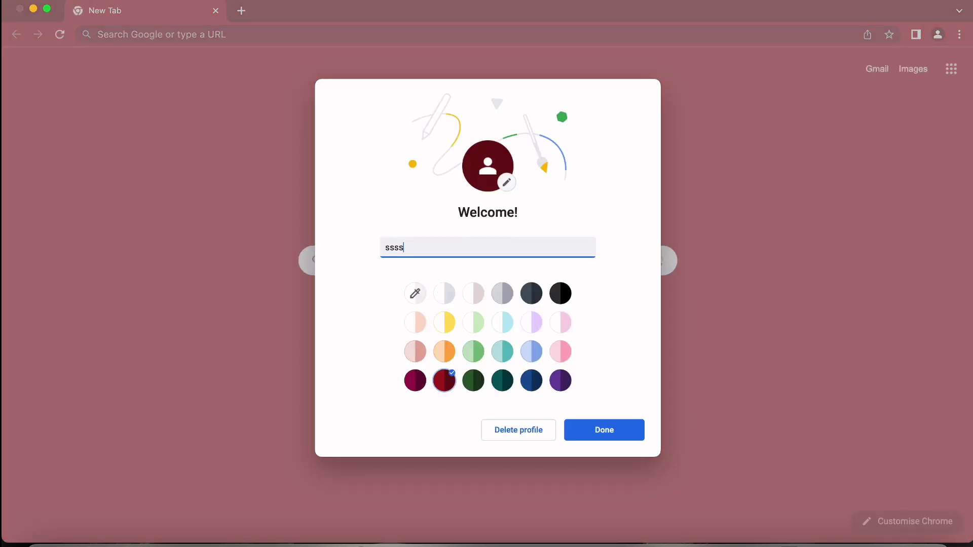
click(608, 431)
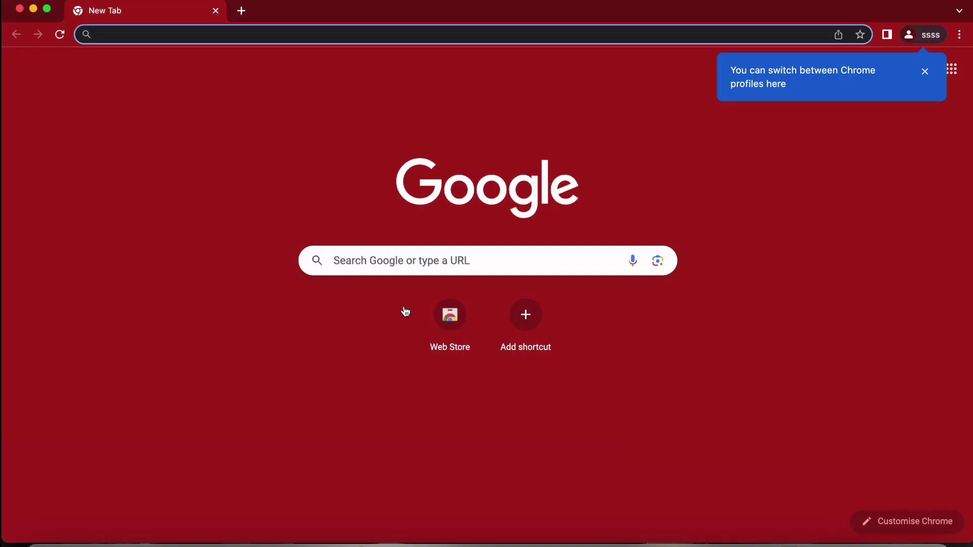
- Search for web store and open the Chrome Web Store from the search results
text(web)
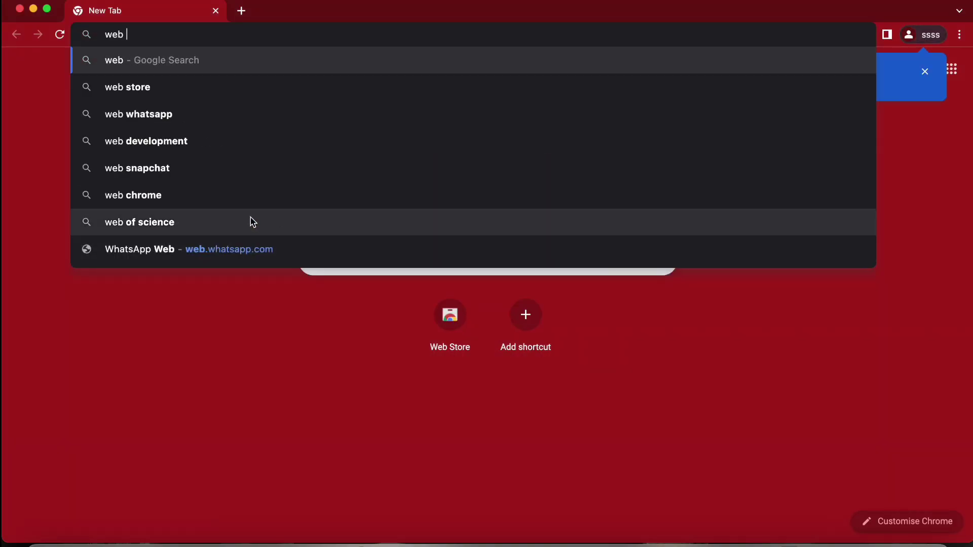
click(175, 97)
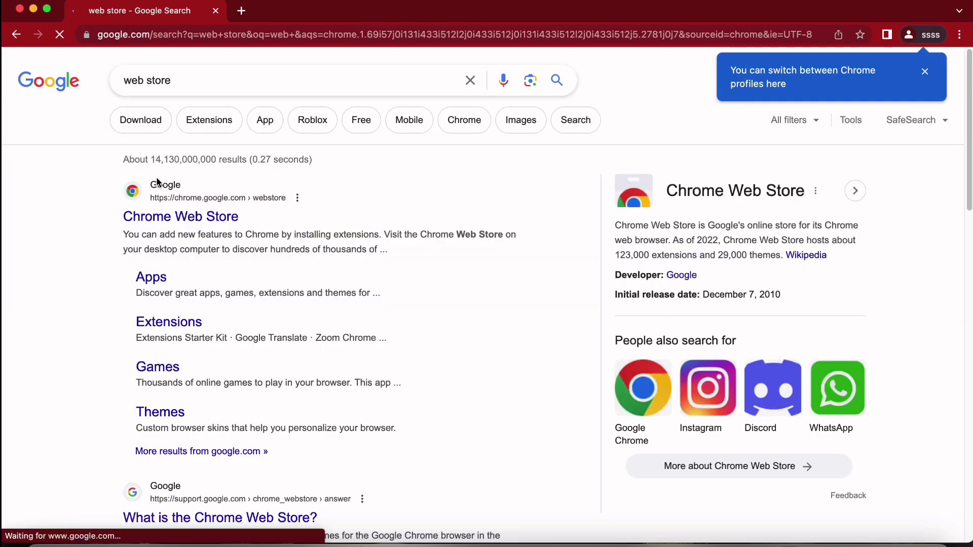
click(203, 217)
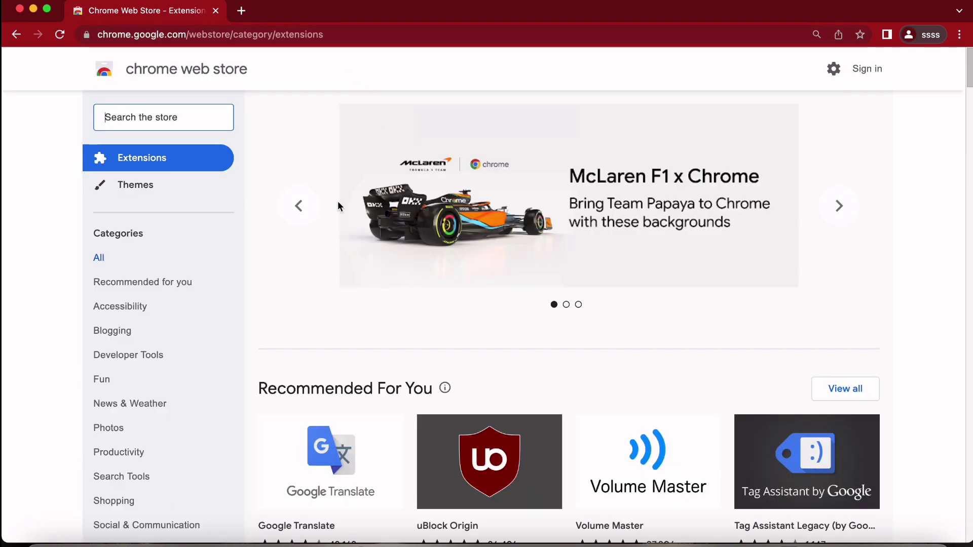
- Copy the line "Auto refresh plus extension" from the untitled Google Docs document in the other browser window
key(ctrl+Up)
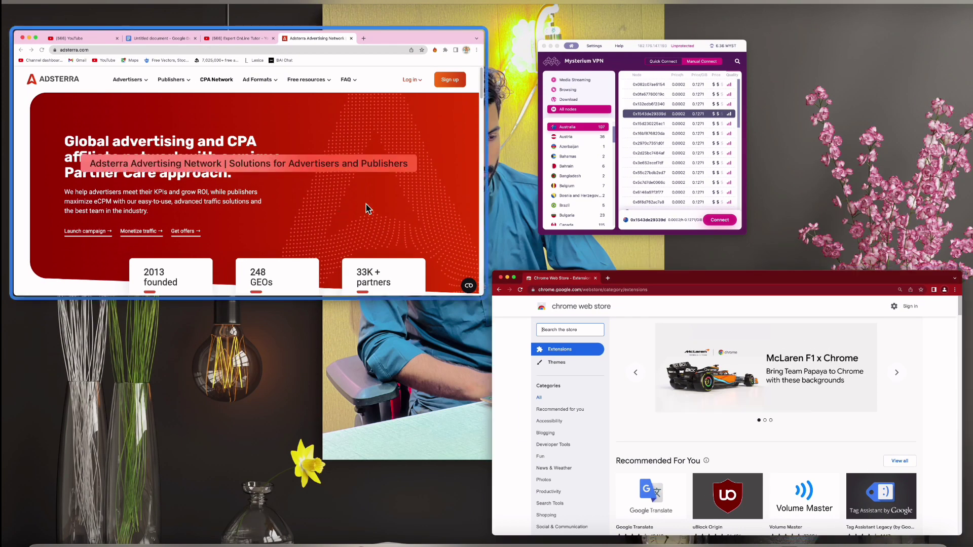
click(368, 209)
click(306, 12)
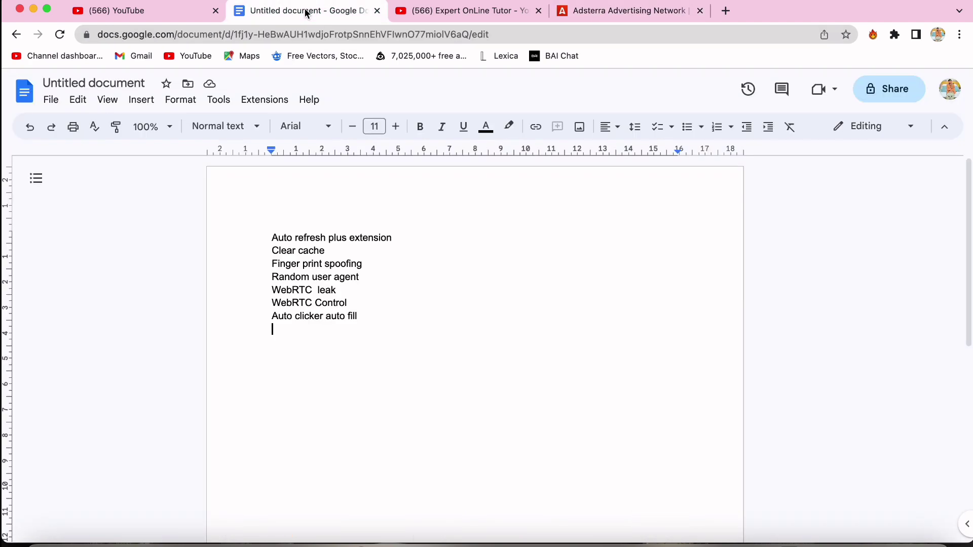
drag(409, 238, 269, 237)
key(super+c)
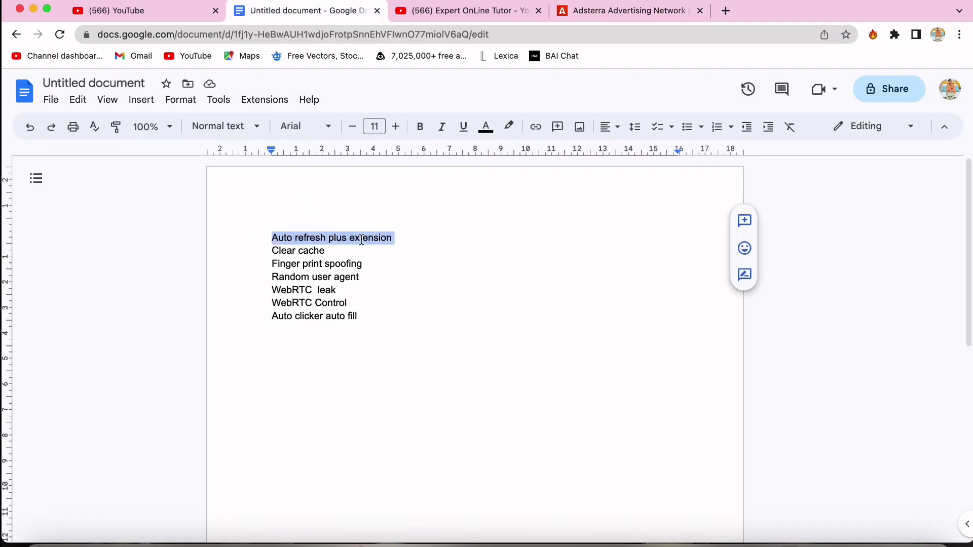
- Search the Chrome Web Store in the new profile's window for "Auto refresh plus extension"
key(ctrl+Up)
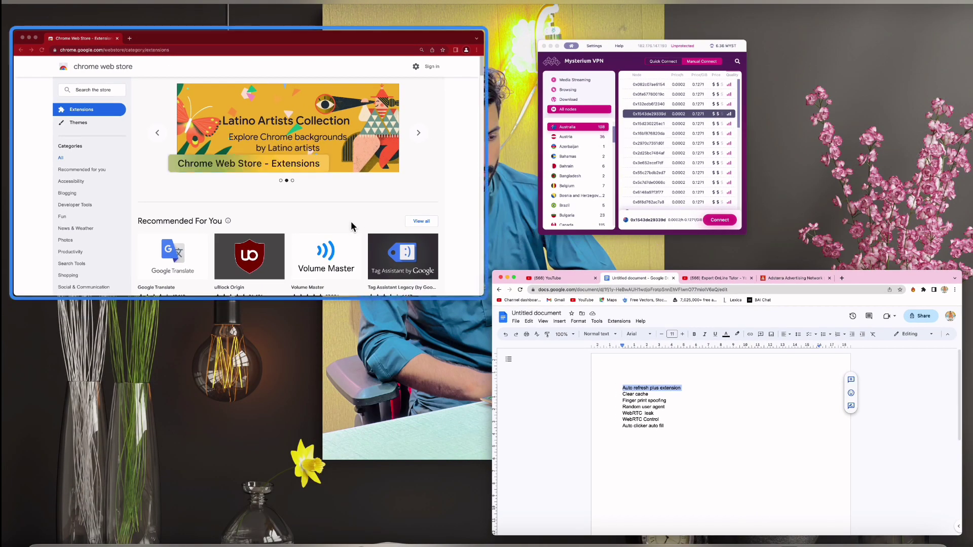
click(355, 228)
key(super+v)
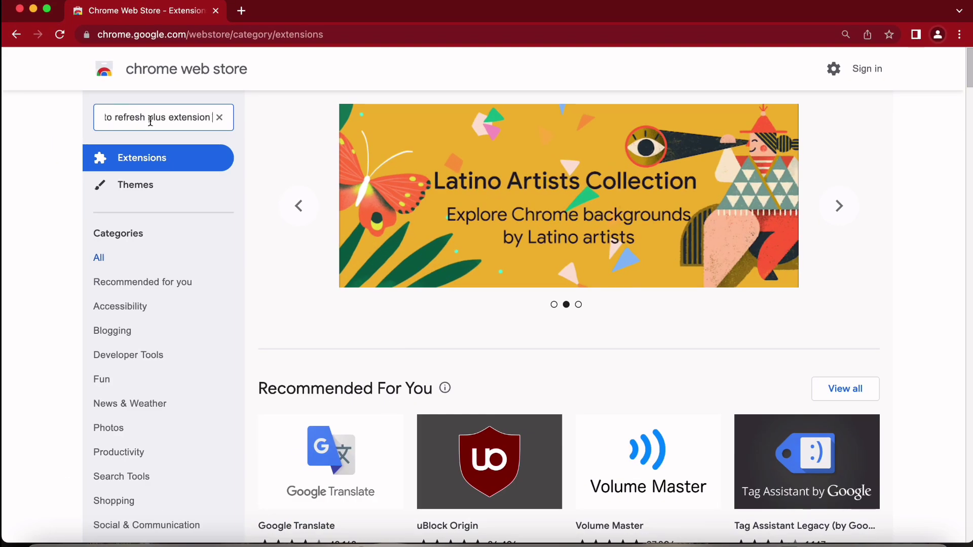
key(Return)
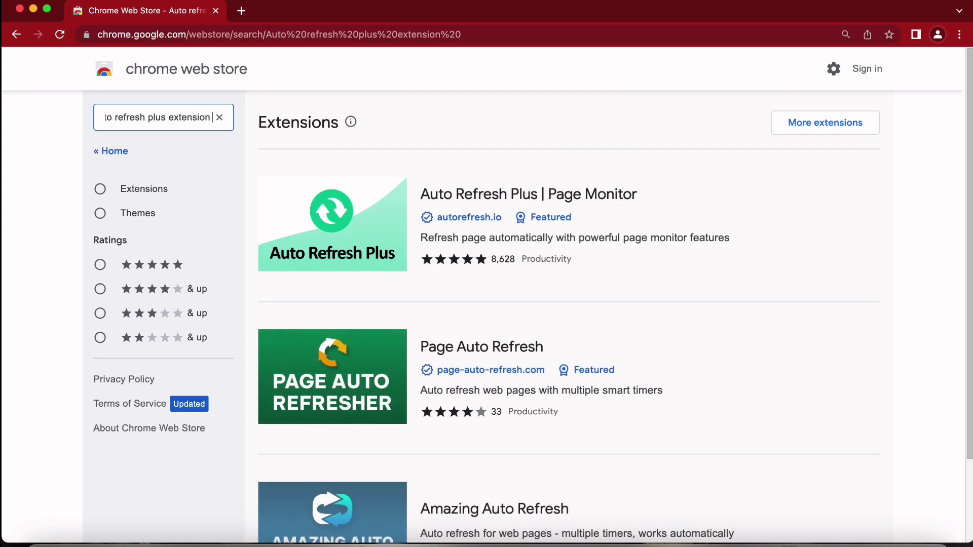
- Add the Auto Refresh Plus | Page Monitor extension to the browser
click(663, 208)
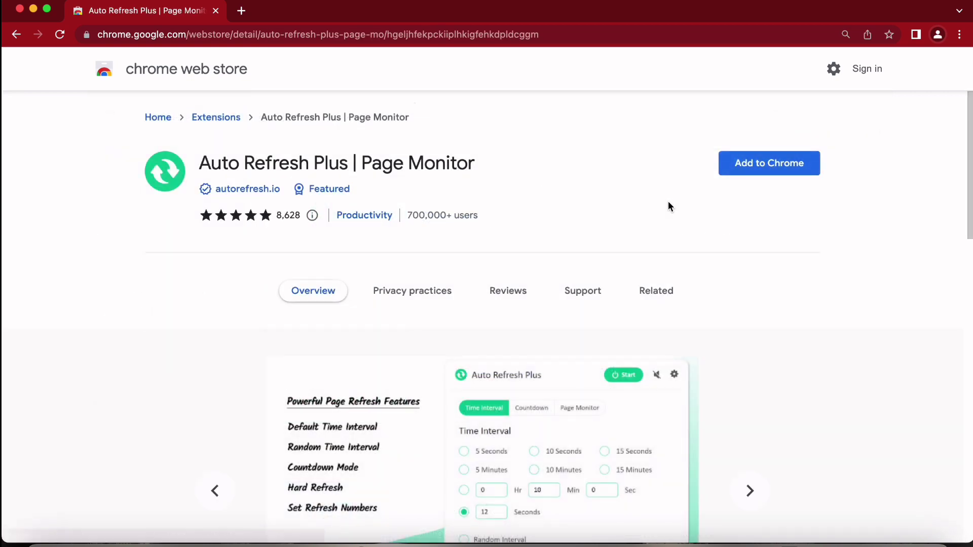
click(749, 168)
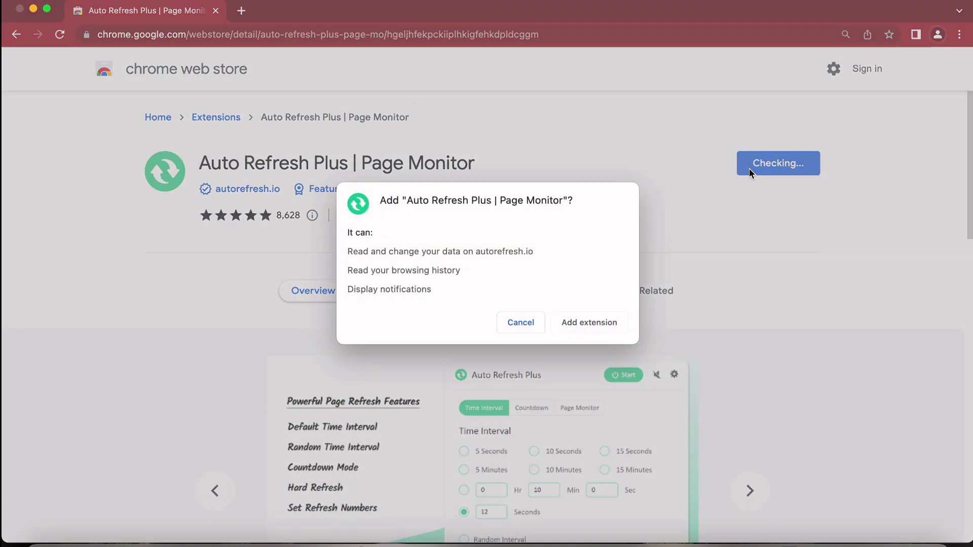
click(601, 329)
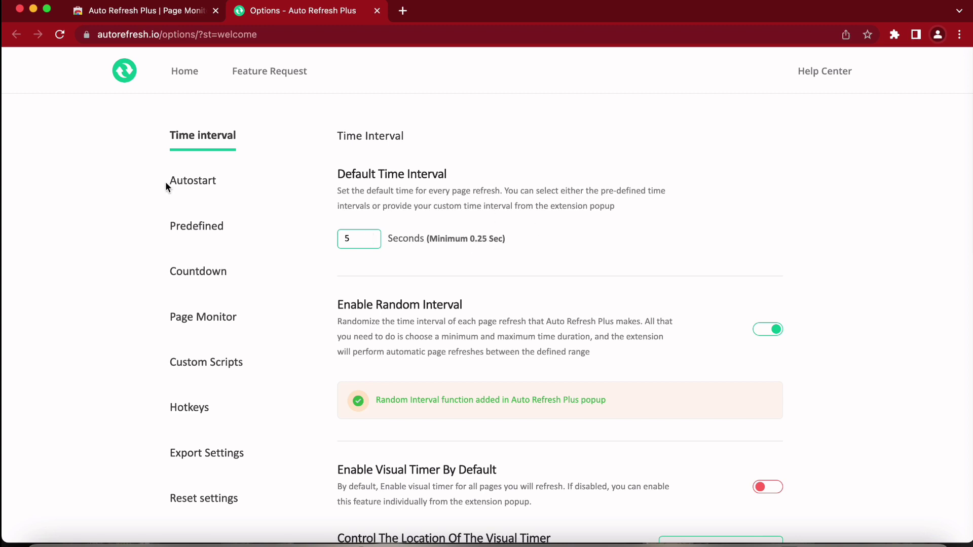
- Enable Auto Start URLs in the Autostart settings of Auto Refresh Plus
click(205, 193)
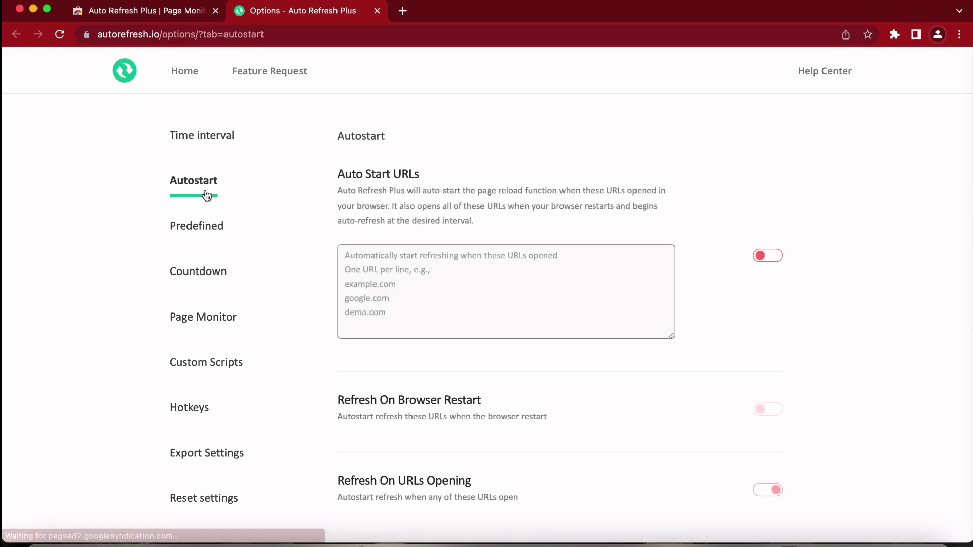
scroll(409, 261, down, 2)
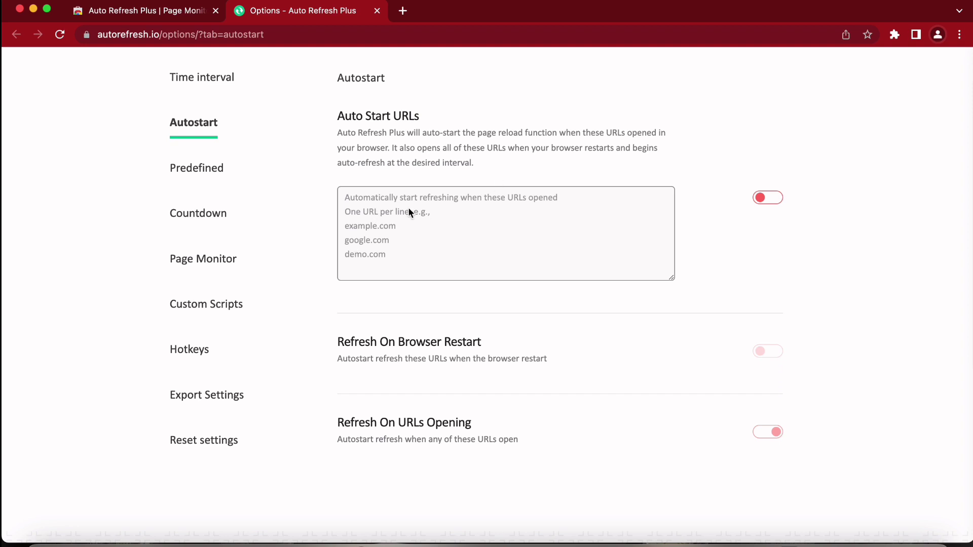
click(779, 198)
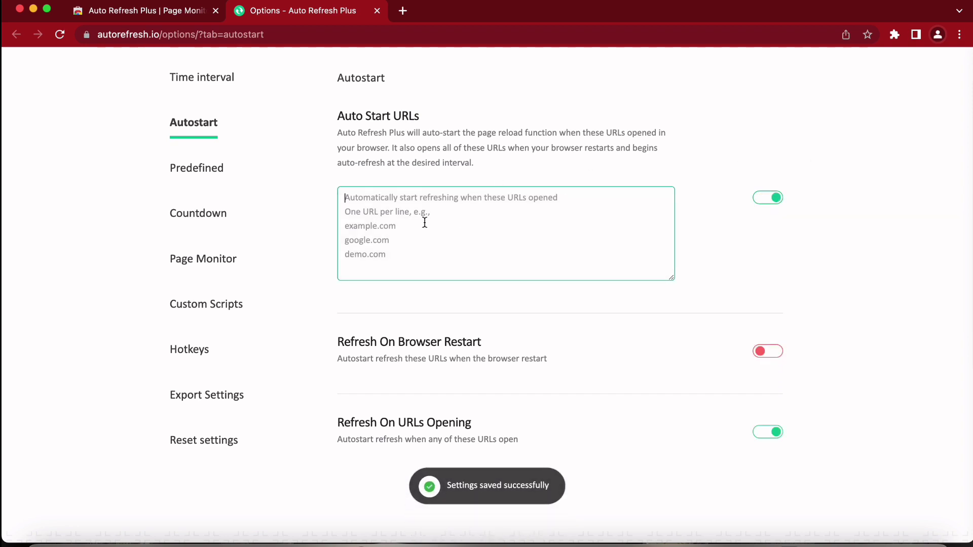
- Enable Predefined Text and Predefined URL in the Auto Refresh Plus options, and review the Time Interval settings
click(198, 172)
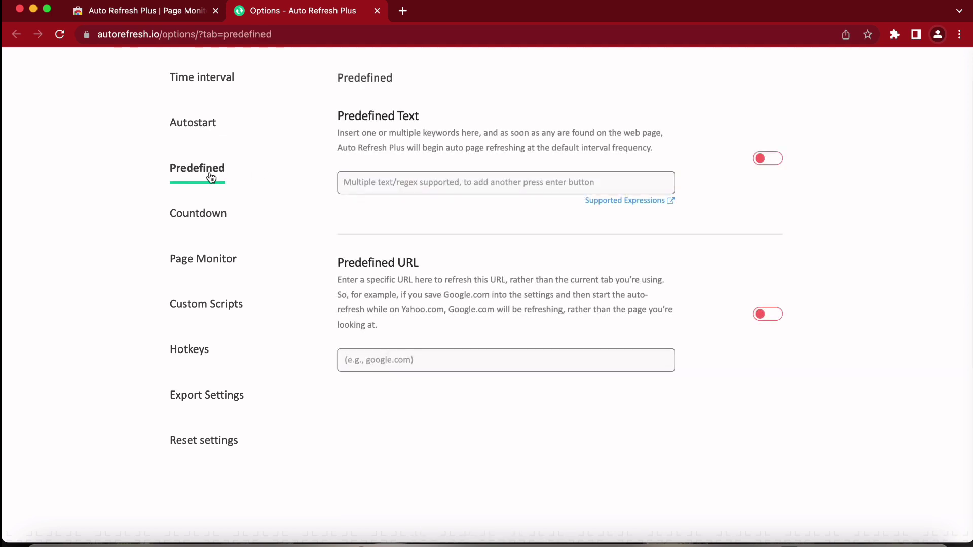
click(765, 160)
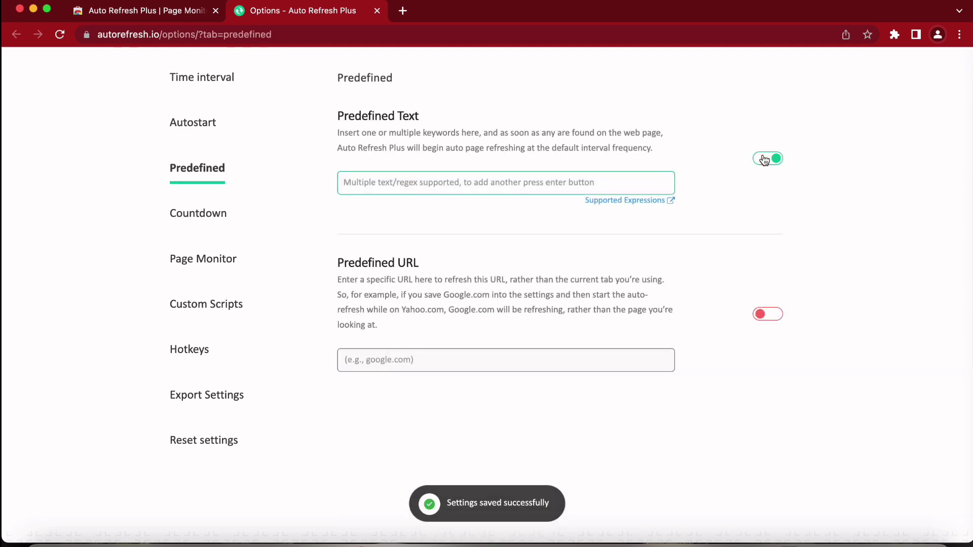
click(761, 313)
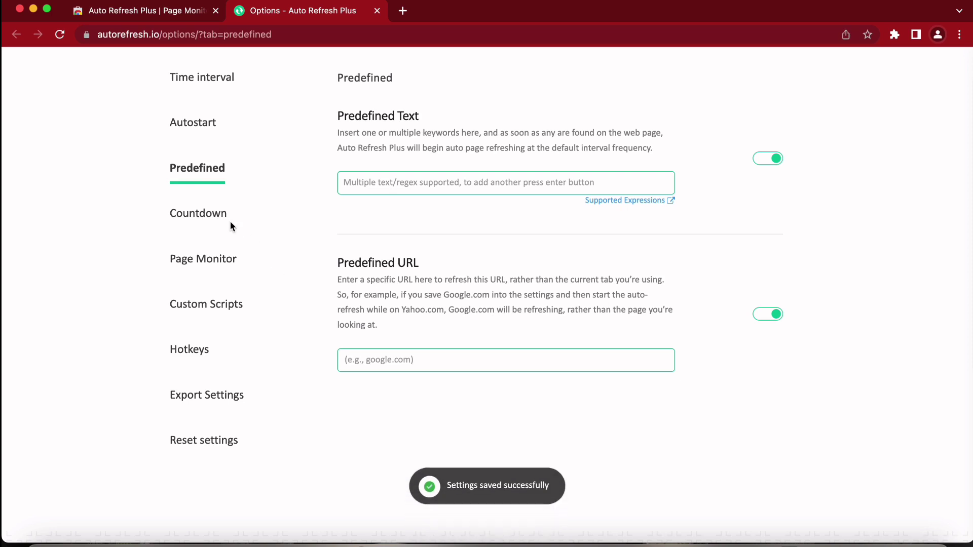
scroll(188, 293, up, 2)
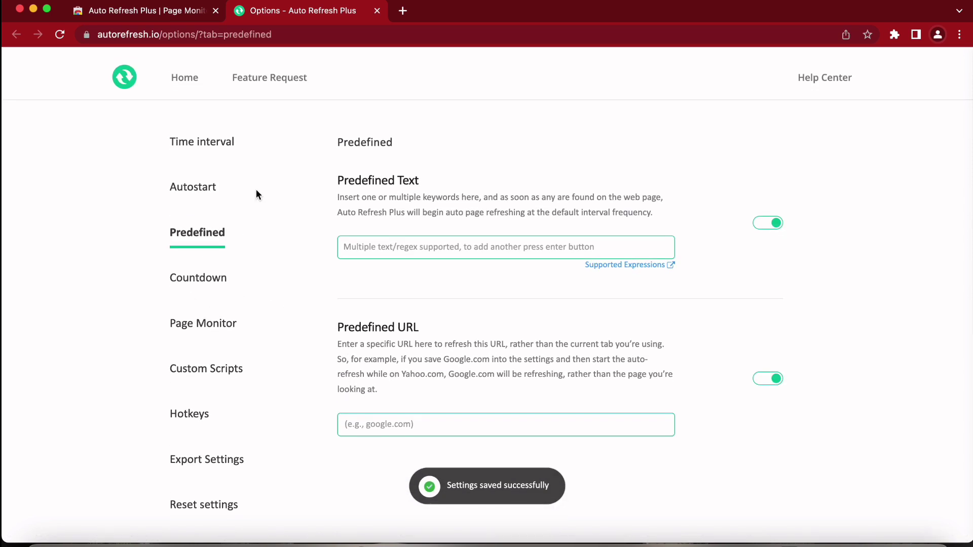
click(188, 137)
scroll(457, 218, down, 5)
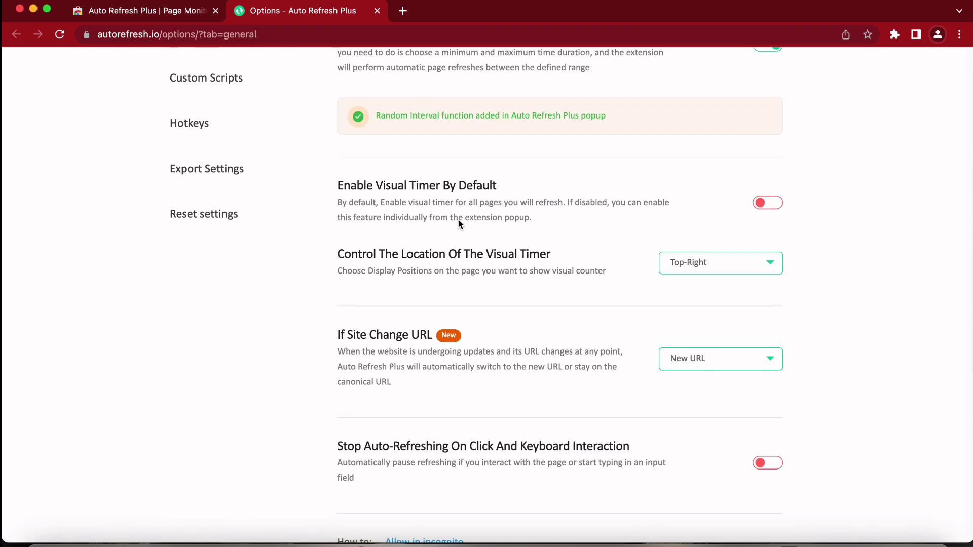
scroll(458, 218, up, 5)
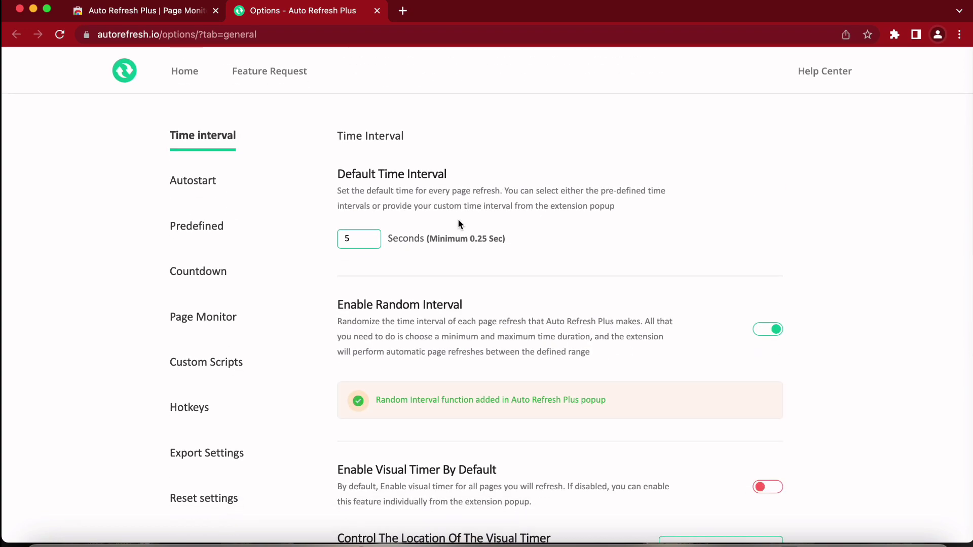
- Select the "Clear cache" line in the Google Docs extension list for copying
key(ctrl+Up)
click(284, 143)
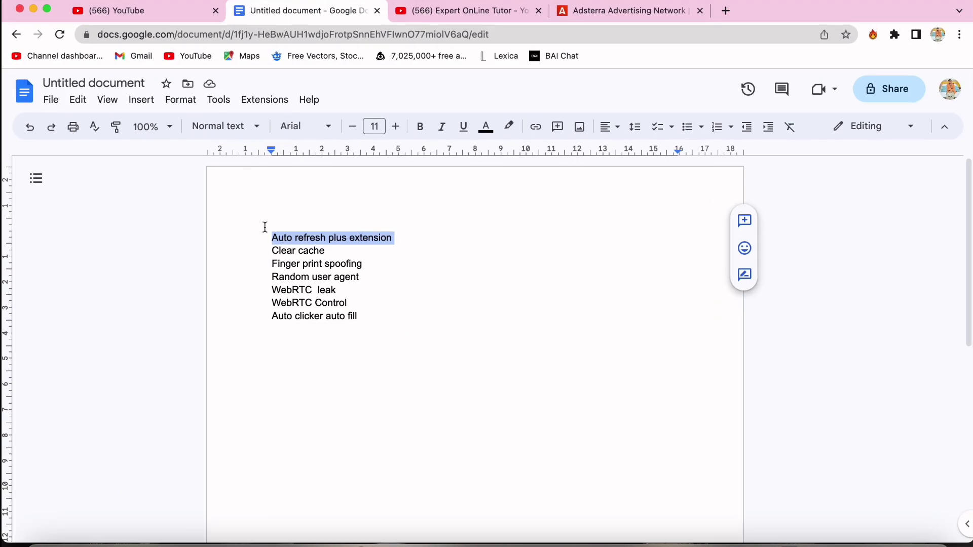
drag(329, 252, 265, 250)
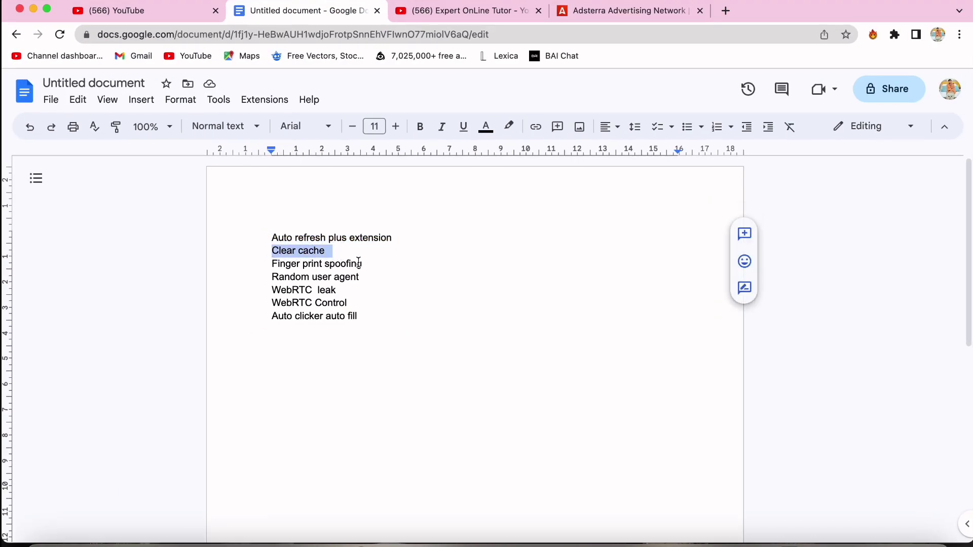
- Return to the Chrome Web Store in the new profile's window and search it for "Clear cache"
key(ctrl+Up)
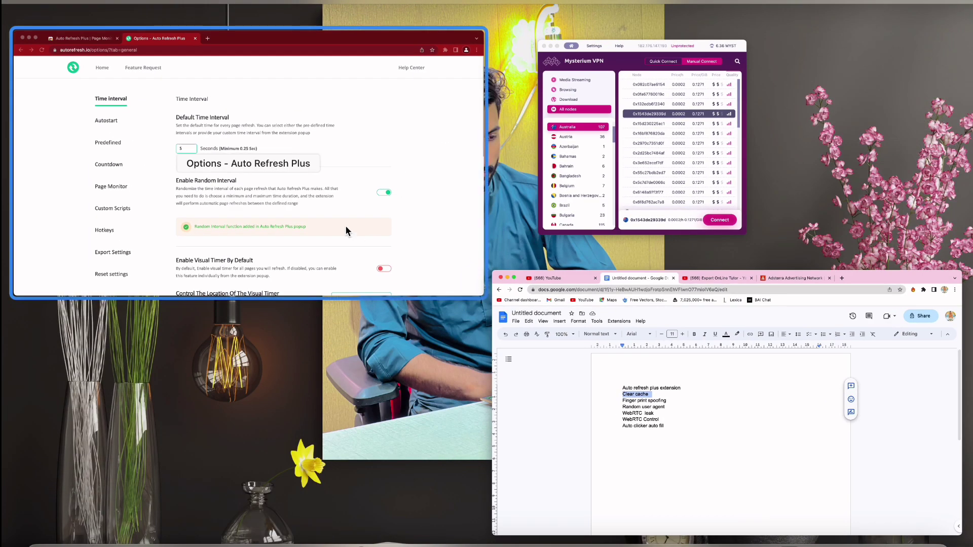
click(345, 225)
click(153, 15)
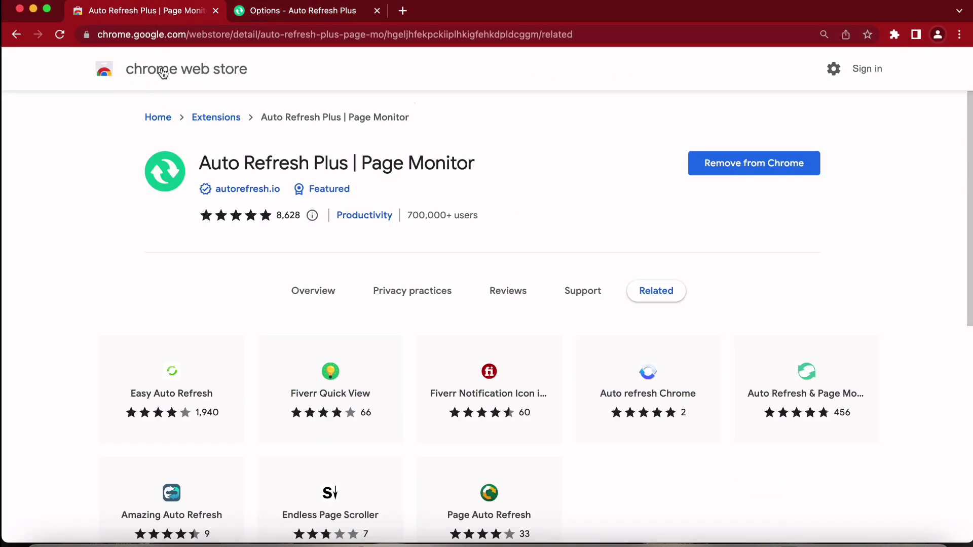
click(163, 73)
click(168, 118)
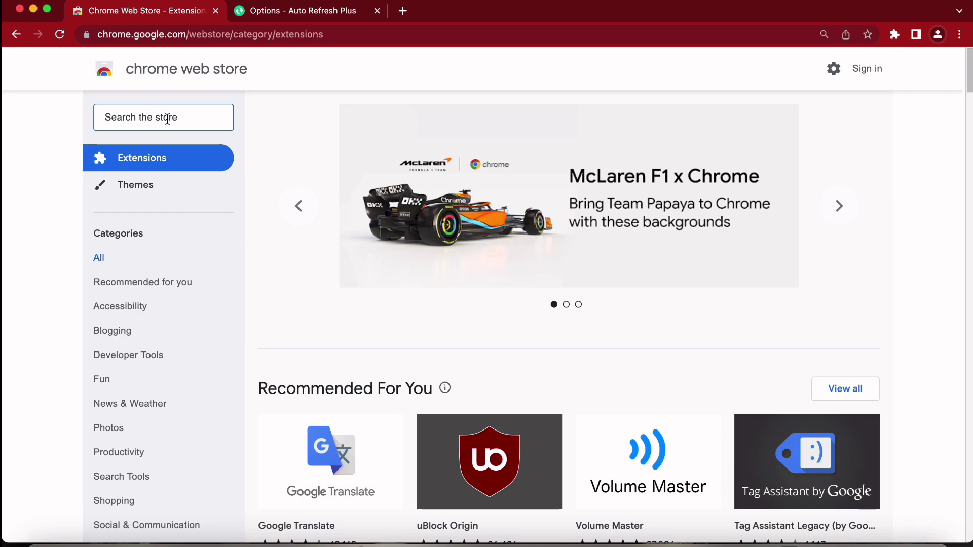
text(Clear cache)
key(Return)
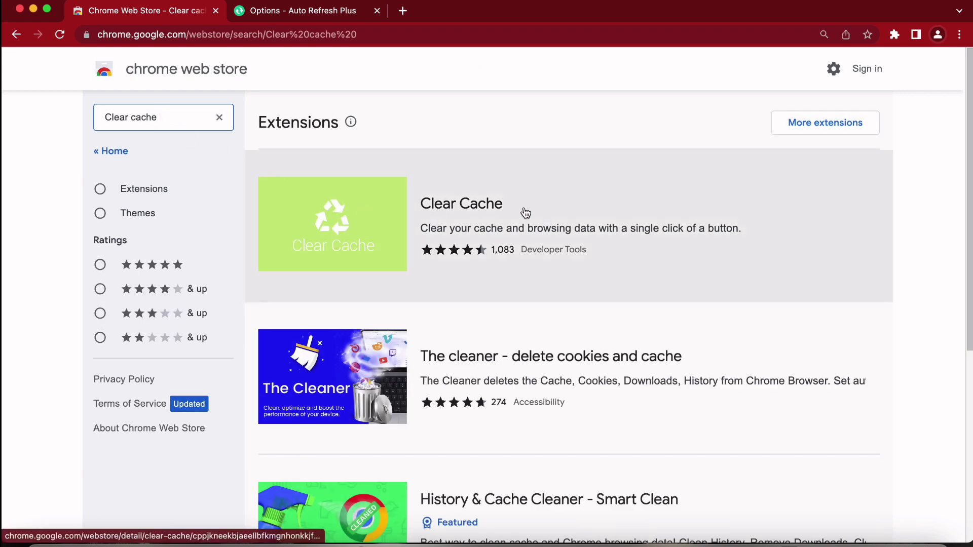
- Add the Clear Cache extension to the browser and dismiss the notices that follow the installation
click(526, 213)
click(761, 163)
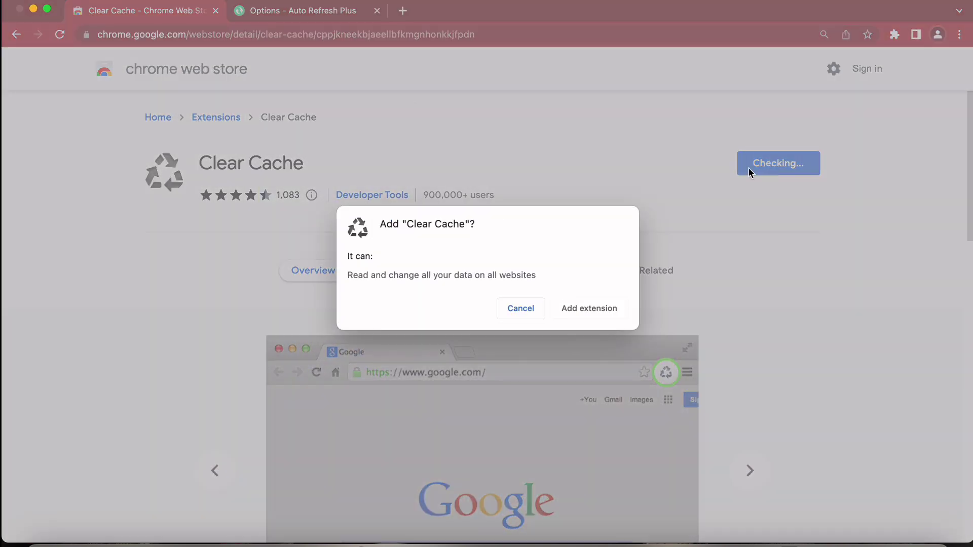
click(575, 309)
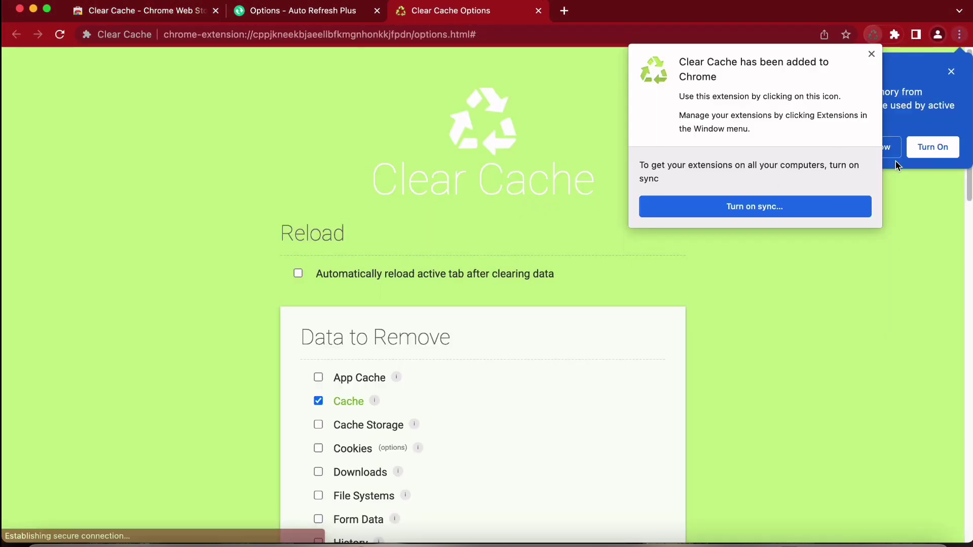
click(951, 72)
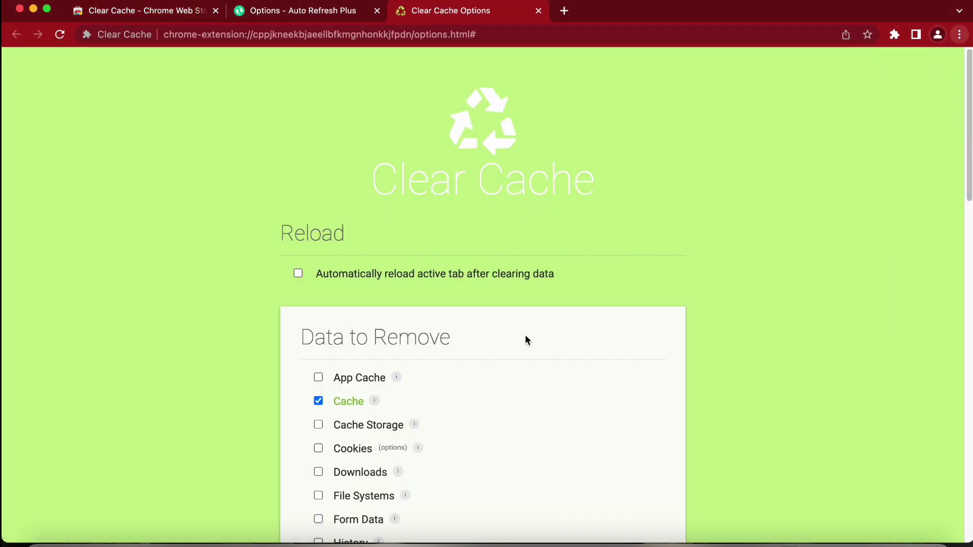
- Enable automatic reloading of the active tab after clearing data in the Clear Cache options
scroll(525, 335, down, 5)
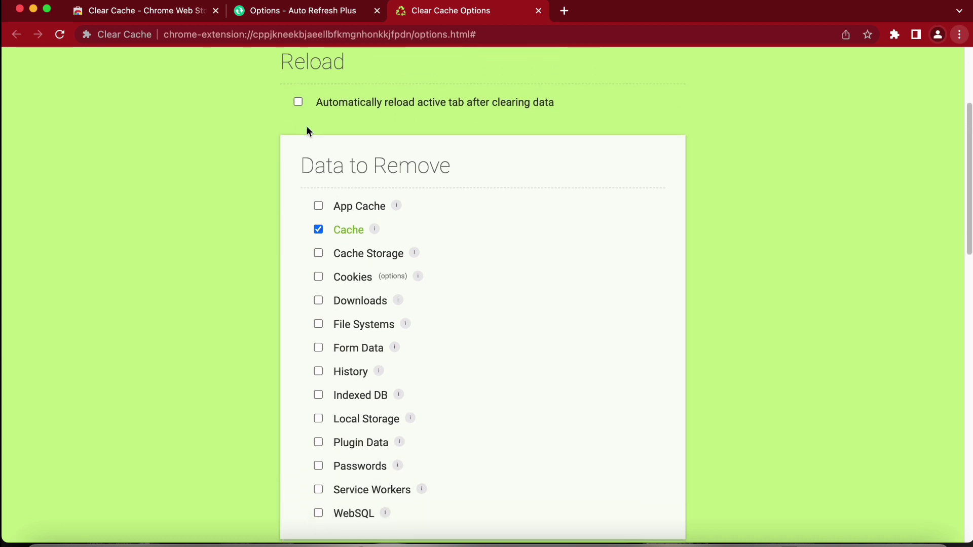
click(298, 102)
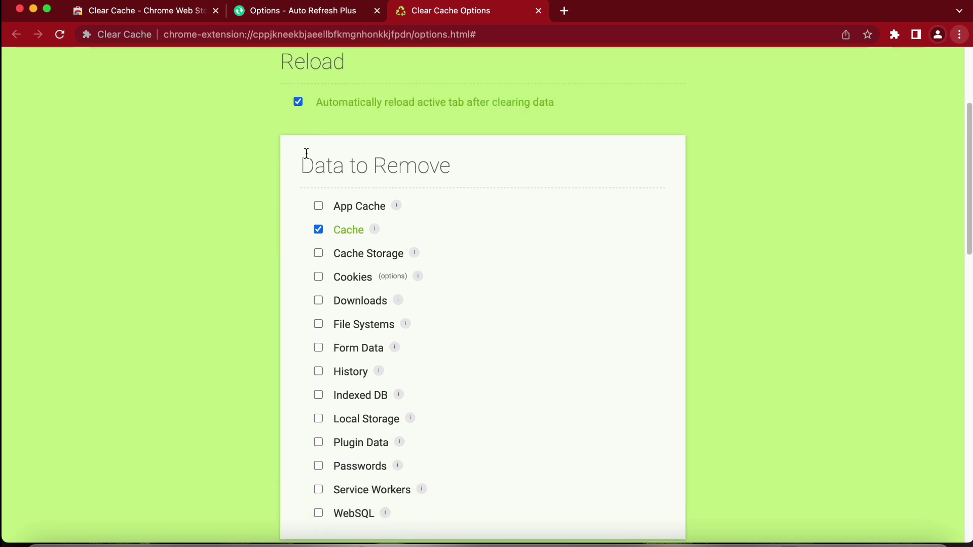
- Mark every data type except Passwords for removal in the Clear Cache options
click(317, 207)
click(319, 253)
scroll(318, 249, down, 1)
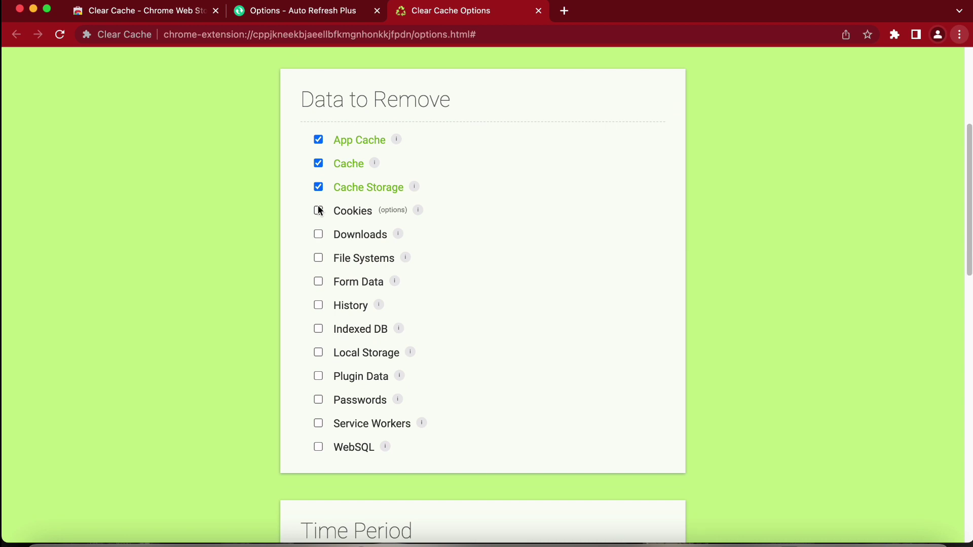
click(319, 210)
click(319, 233)
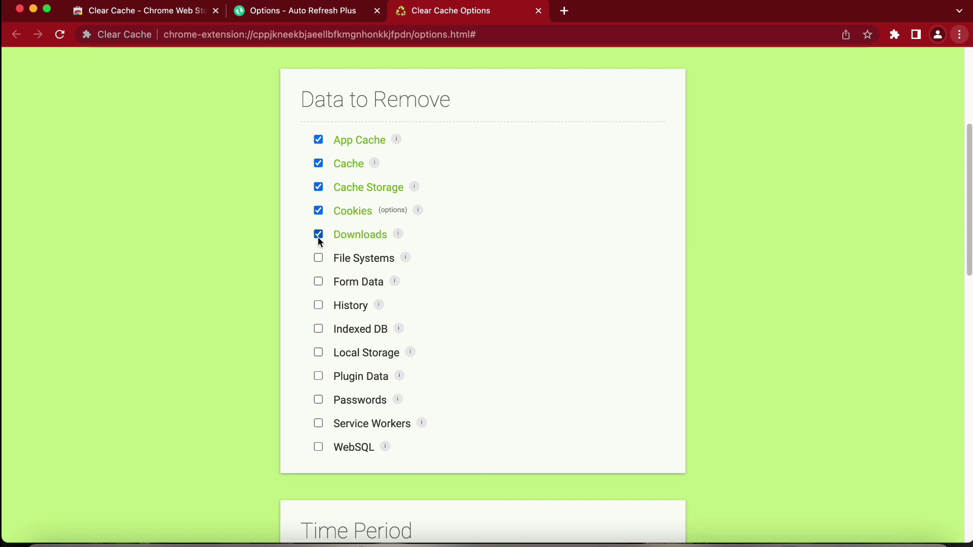
click(319, 258)
click(319, 283)
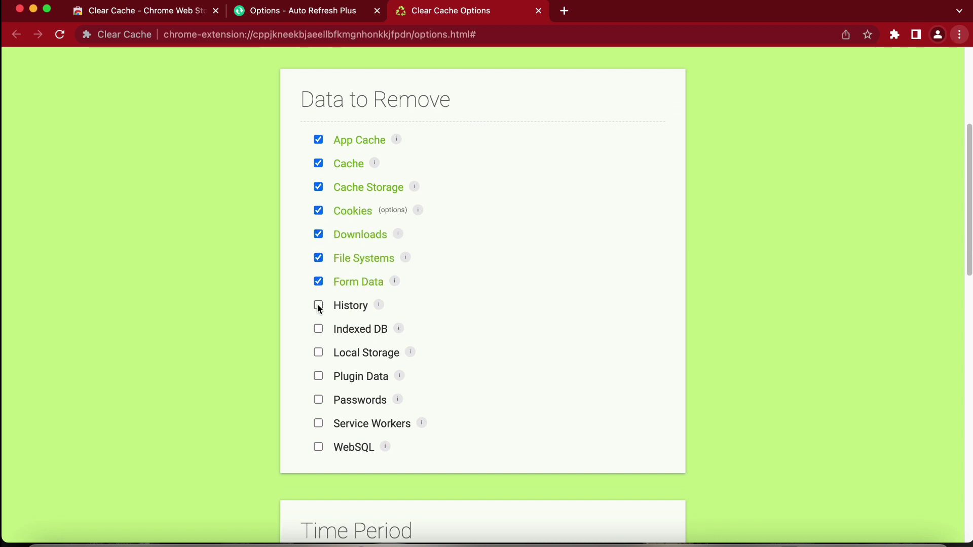
click(318, 305)
click(318, 329)
click(319, 352)
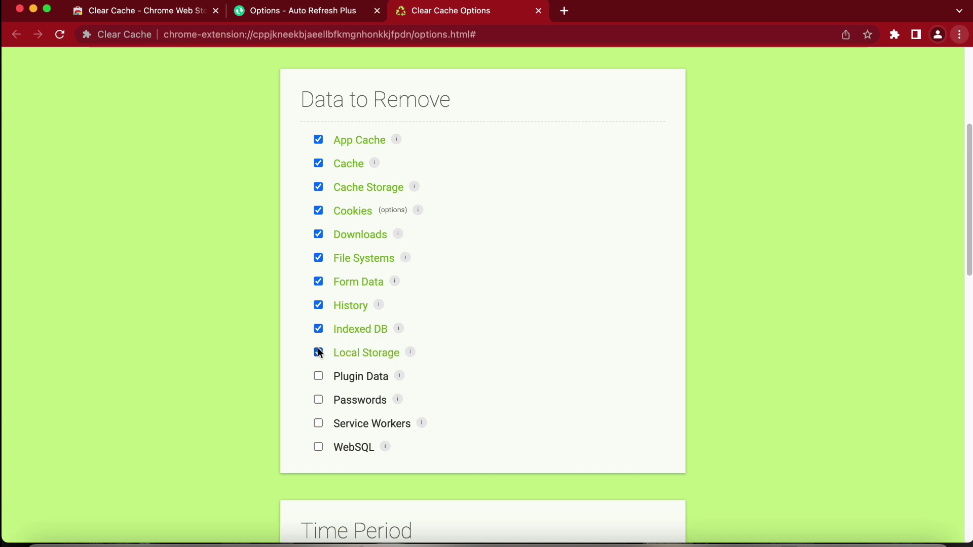
click(318, 376)
click(319, 423)
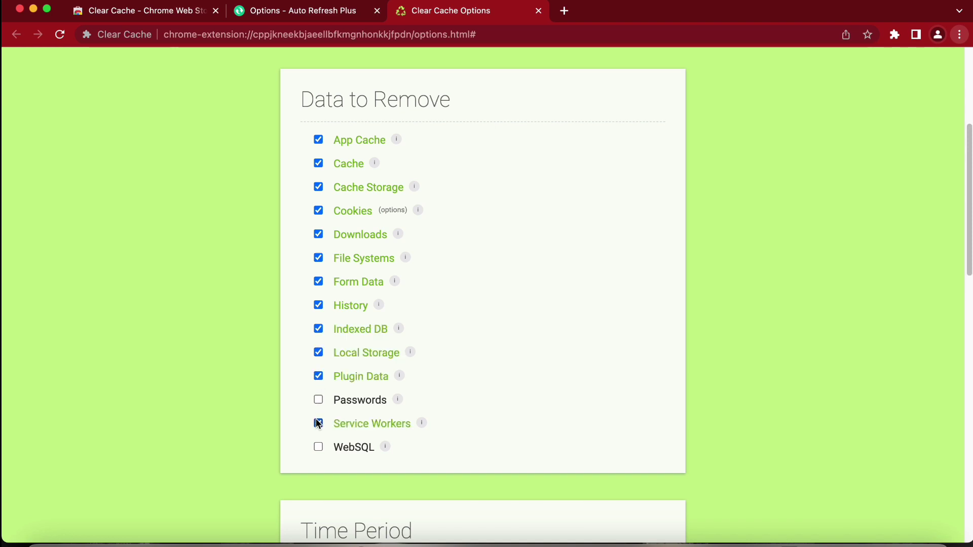
click(318, 447)
- Set the Clear Cache time period to Everything
scroll(317, 446, down, 5)
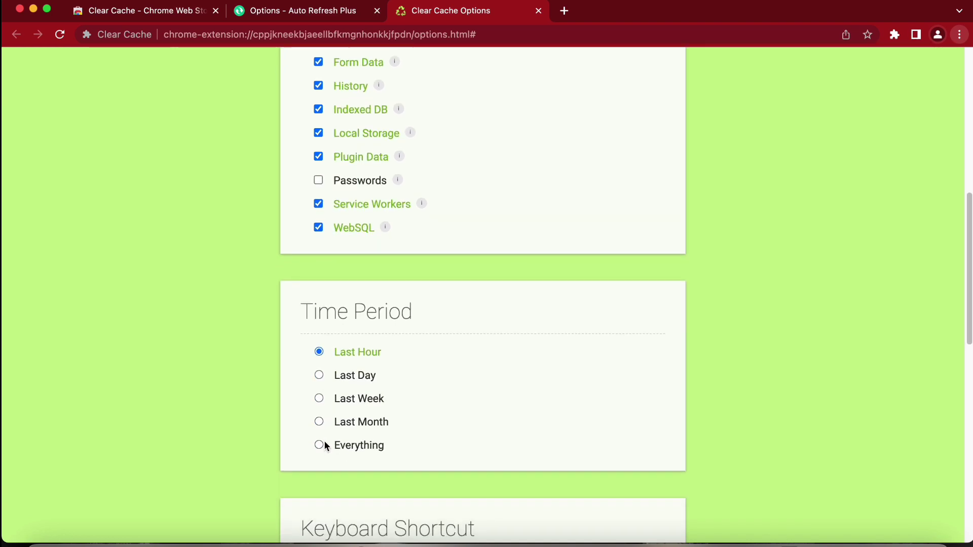
click(319, 445)
scroll(321, 443, down, 15)
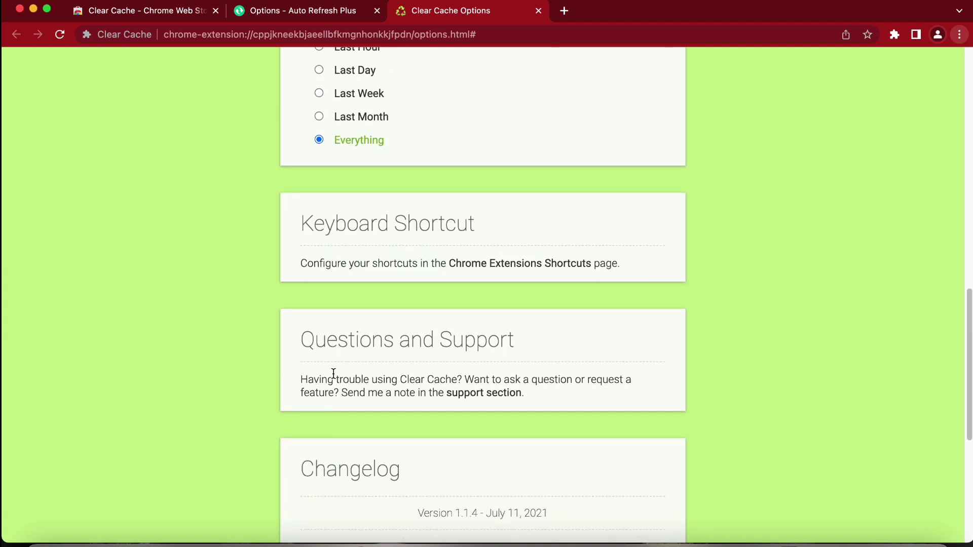
scroll(535, 247, up, 15)
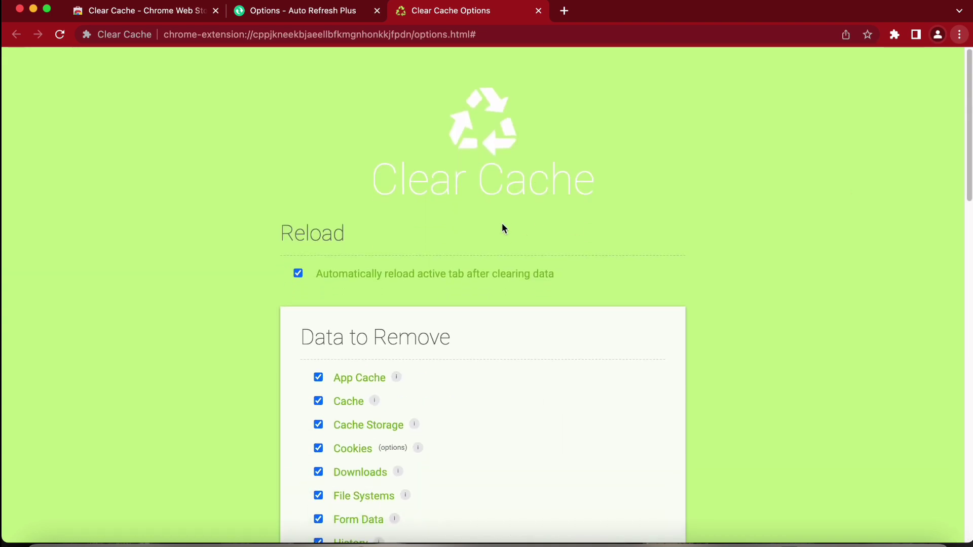
- Switch to the Google Docs extension list and copy the "Finger print spoofing" line
key(ctrl+Up)
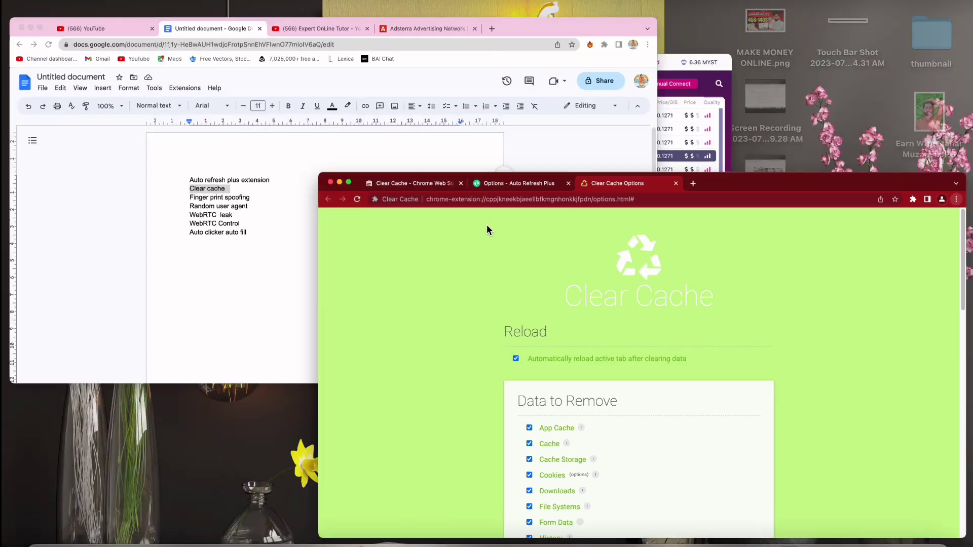
click(272, 184)
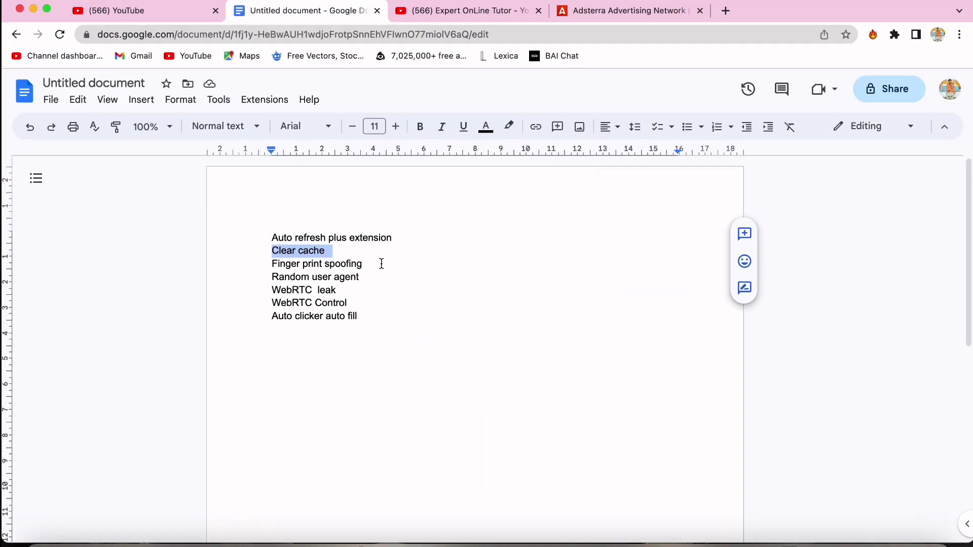
drag(381, 263, 290, 263)
key(super+c)
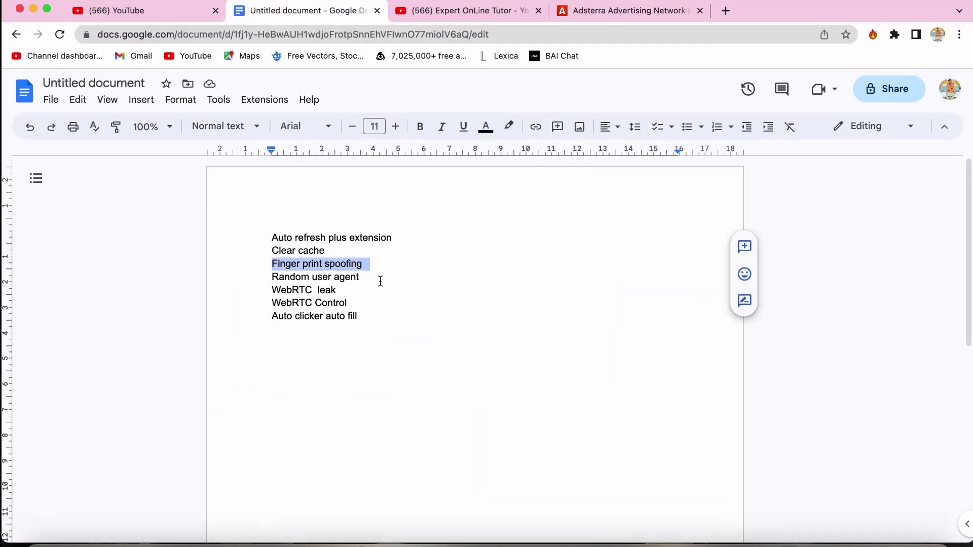
- Return to the Chrome Web Store in the new profile's window and search it for "Finger print spoofing"
key(ctrl+Up)
click(232, 232)
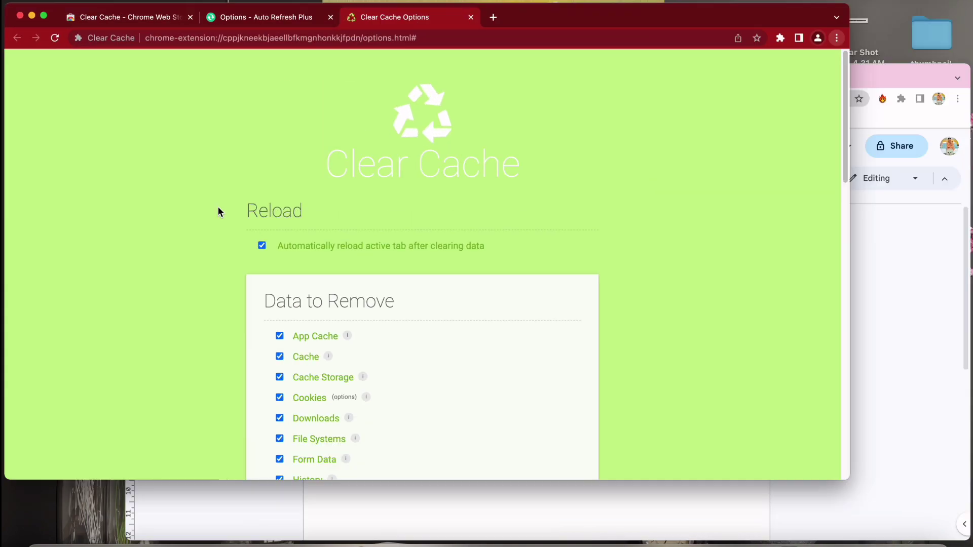
click(144, 12)
click(178, 72)
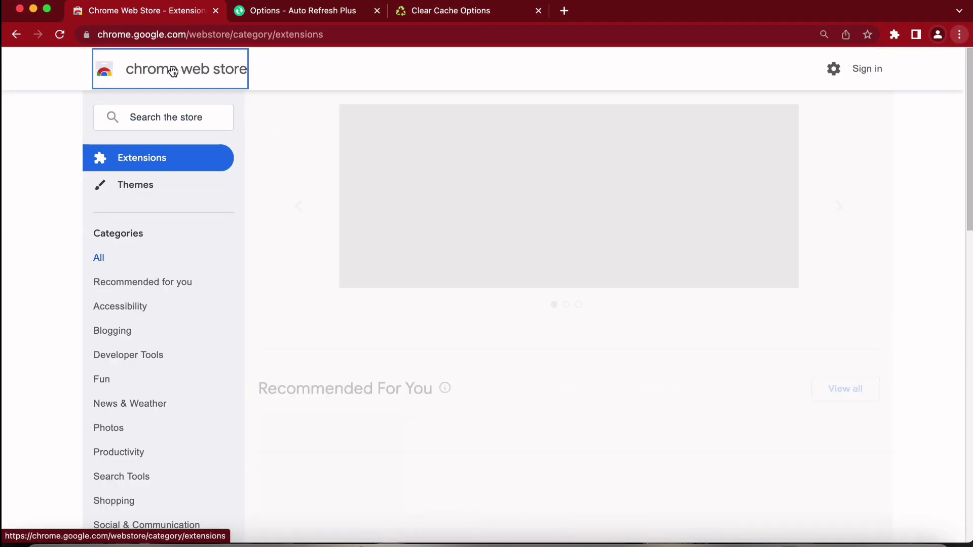
click(162, 110)
key(super+v)
key(Return)
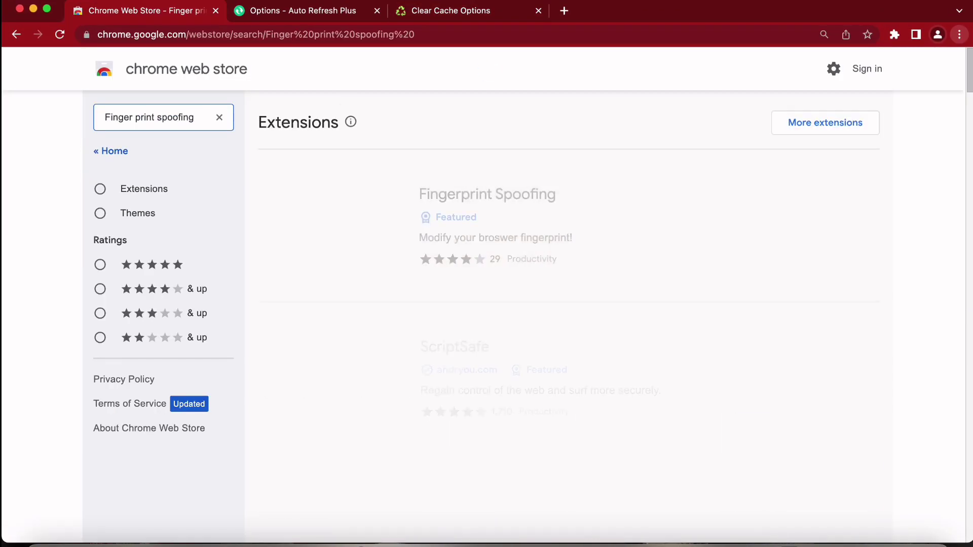
- Add the Fingerprint Spoofing extension to the browser and dismiss the installation notice
click(495, 216)
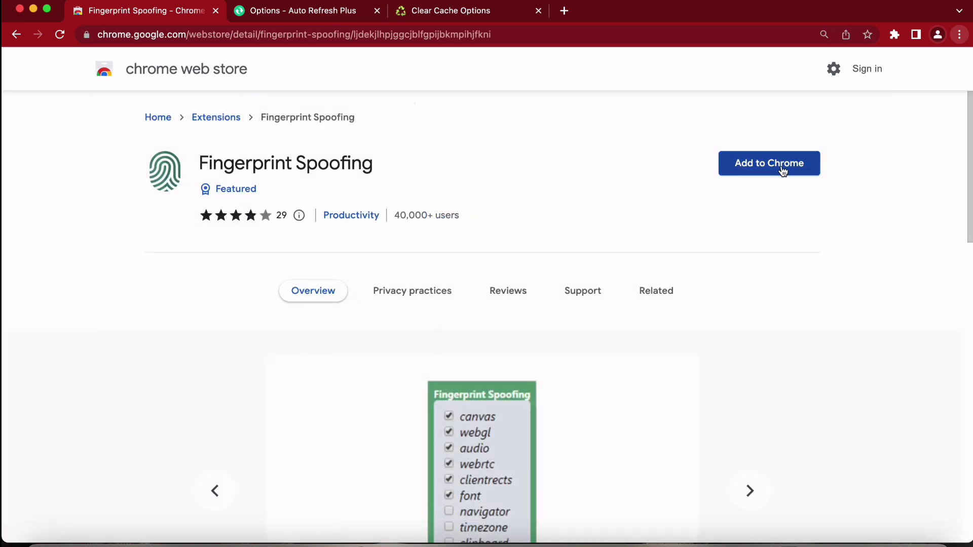
click(780, 167)
click(582, 308)
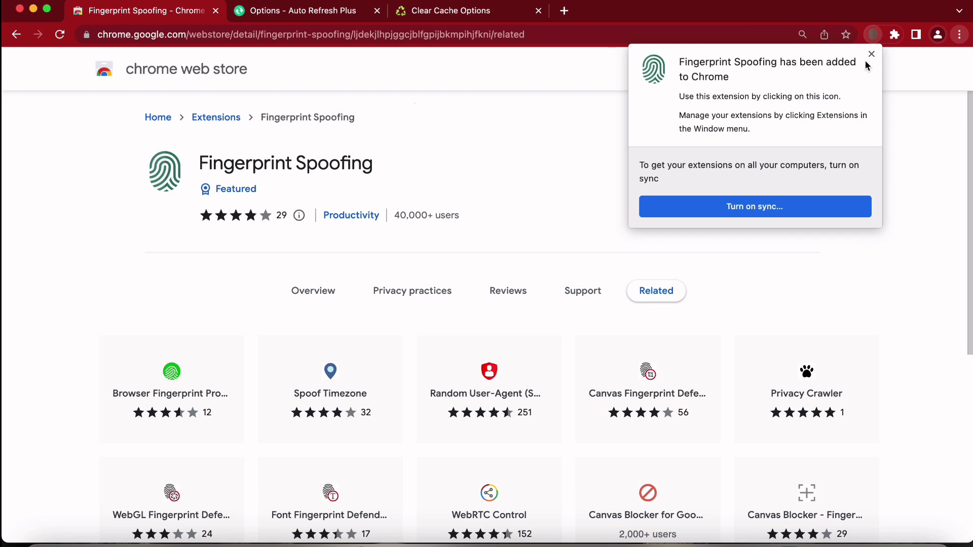
click(872, 54)
- Enable webrtc, clientrects, timezone and random in the Fingerprint Spoofing extension's options
click(894, 35)
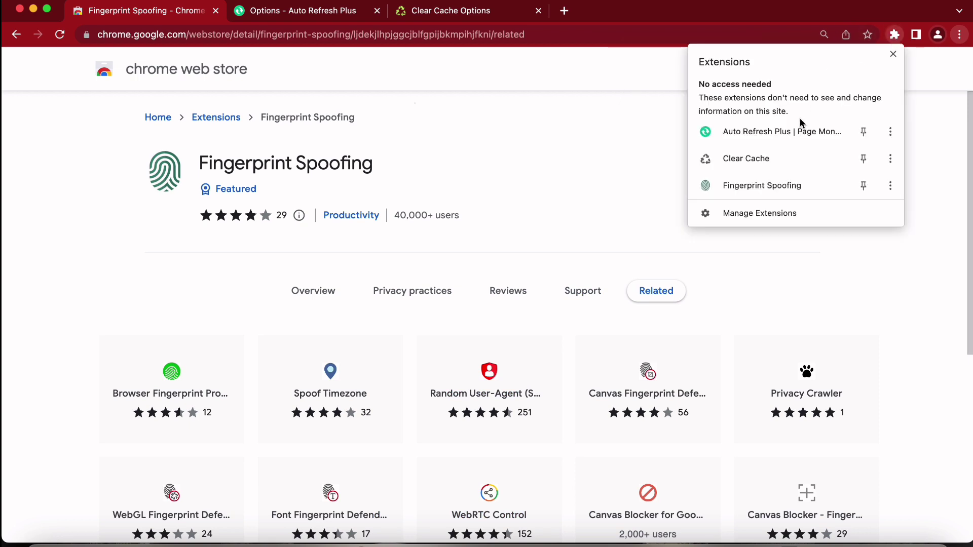
click(735, 186)
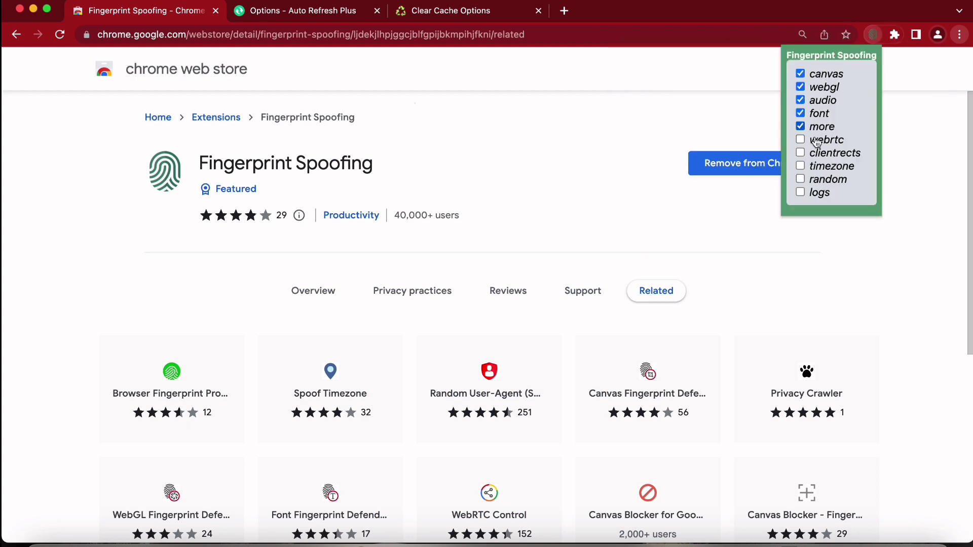
click(800, 140)
click(801, 153)
click(801, 167)
click(801, 180)
click(766, 199)
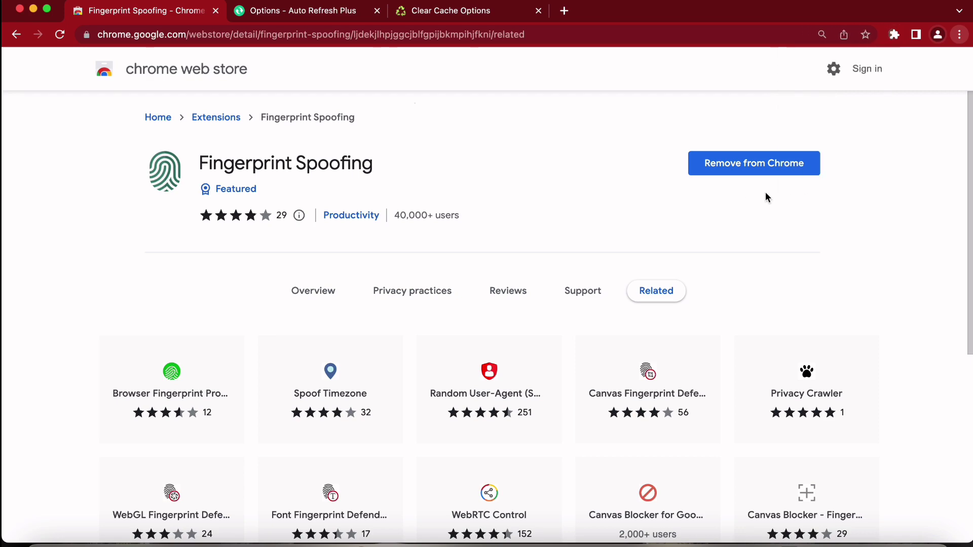
- Switch to the Google Docs extension list and copy the "Random user agent" line
key(ctrl+Up)
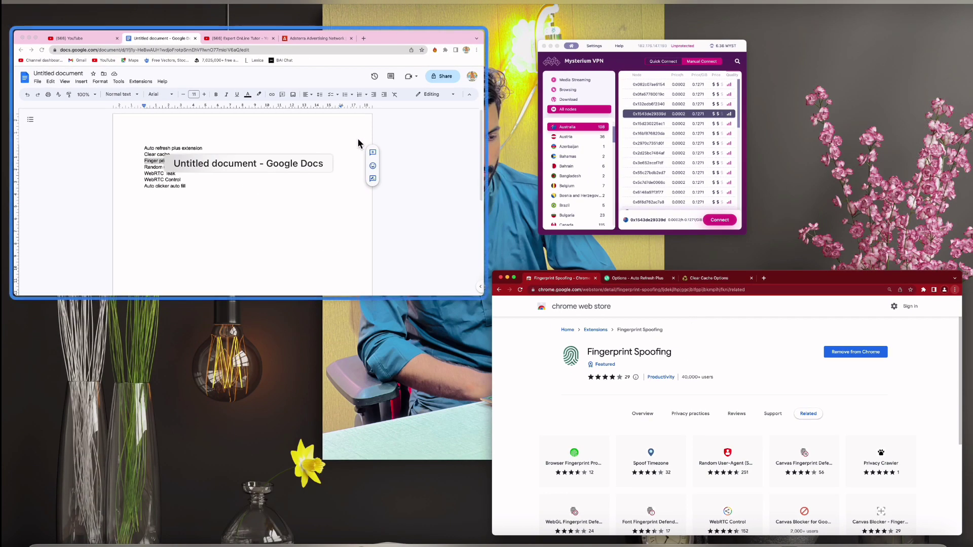
click(357, 138)
triple_click(350, 277)
key(super+c)
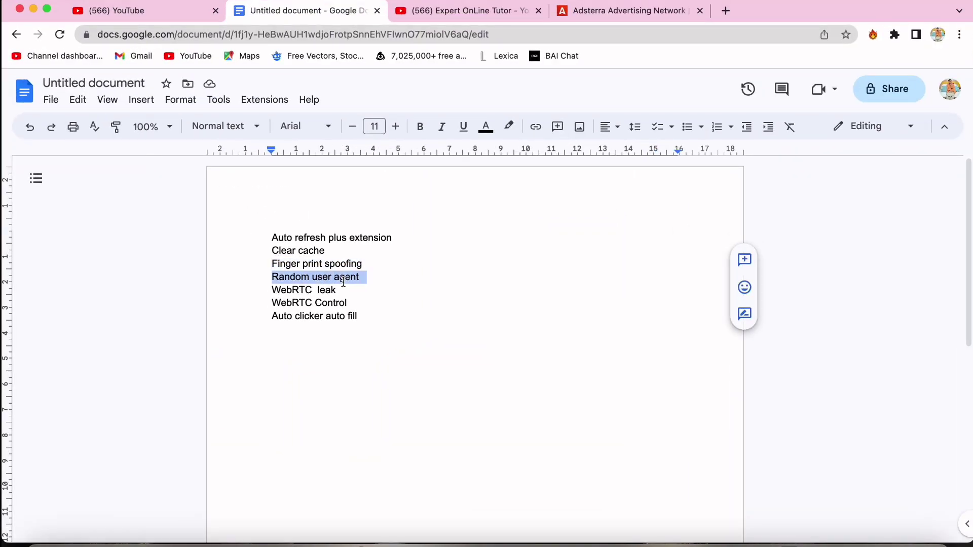
- Return to the Chrome Web Store in the new profile's window and search it for "Random user agent"
key(ctrl+Up)
click(200, 232)
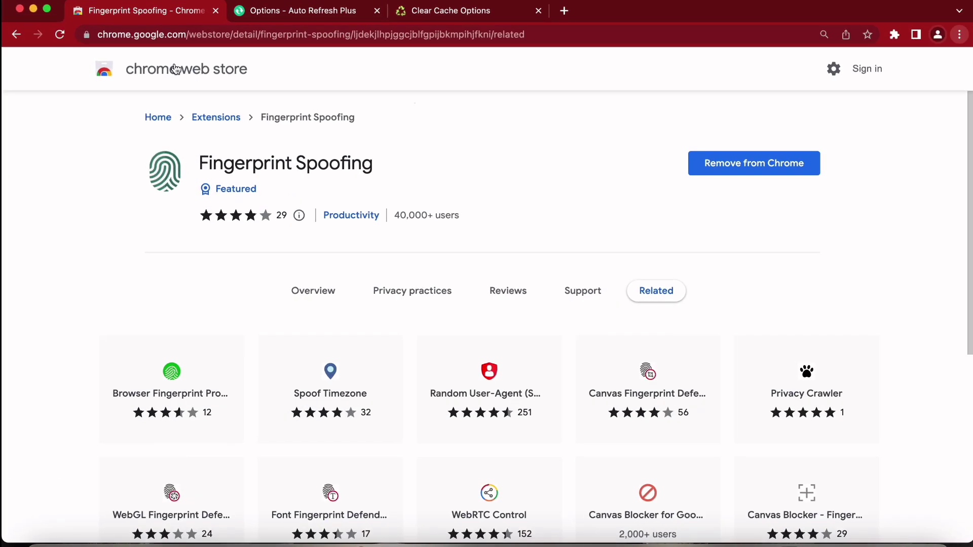
click(187, 80)
click(167, 117)
key(super+v)
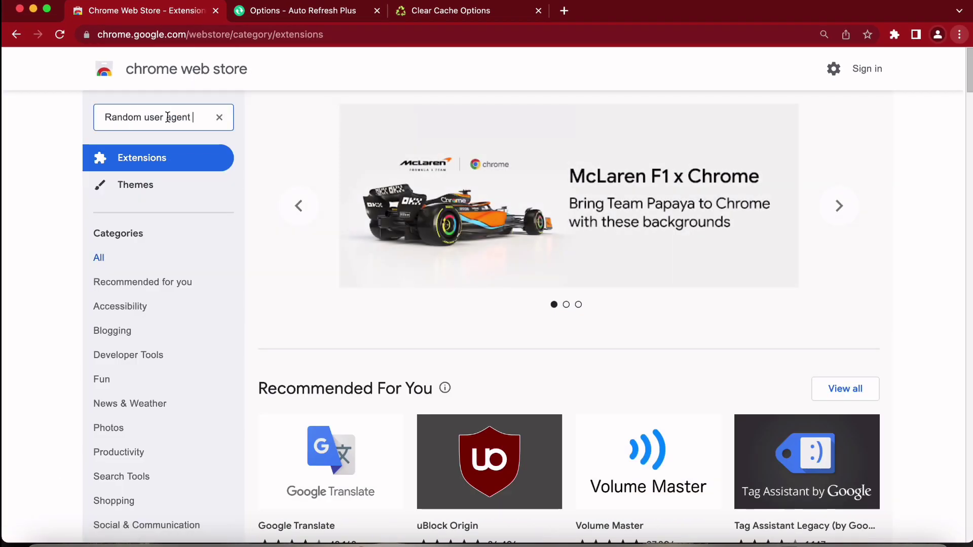
key(Return)
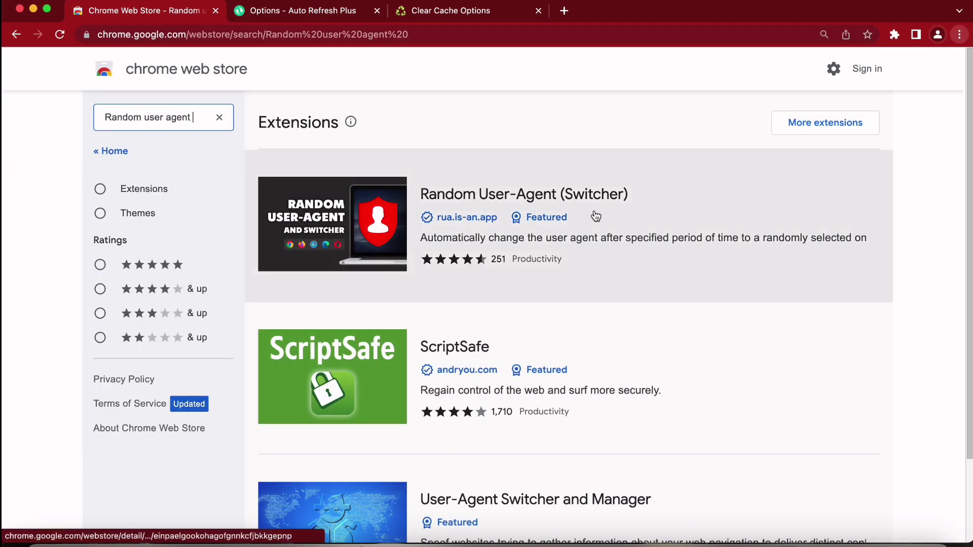
- Add the Random User-Agent (Switcher) extension to the browser and dismiss the installation notice
click(595, 215)
click(769, 164)
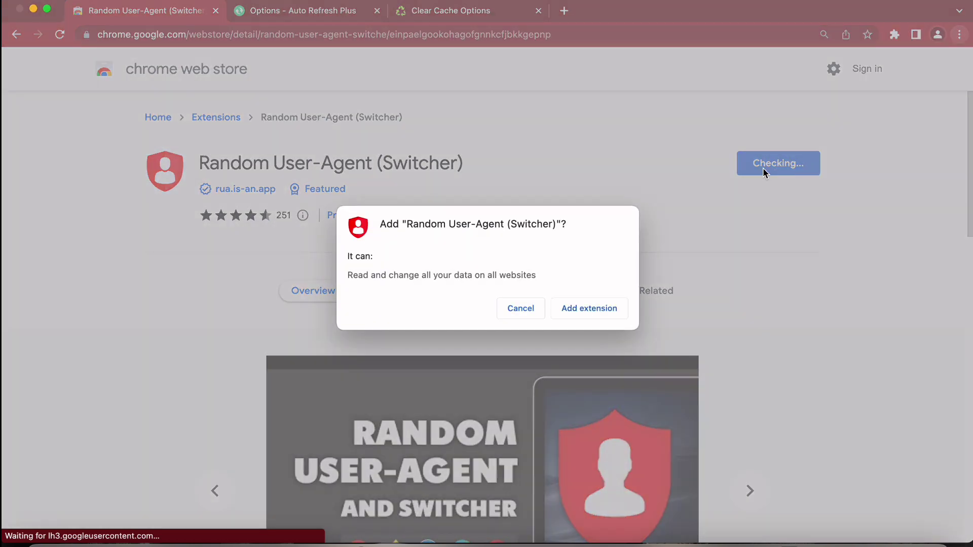
click(595, 308)
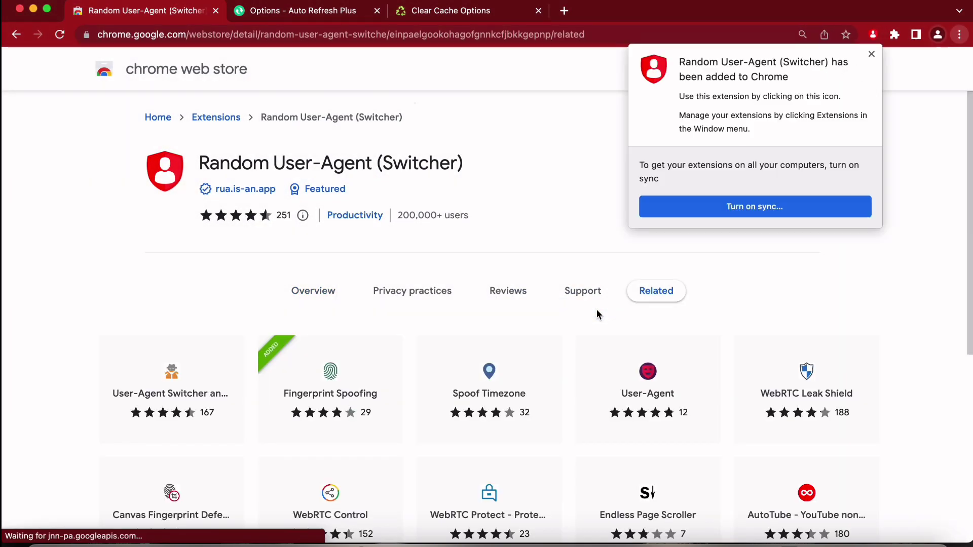
click(872, 53)
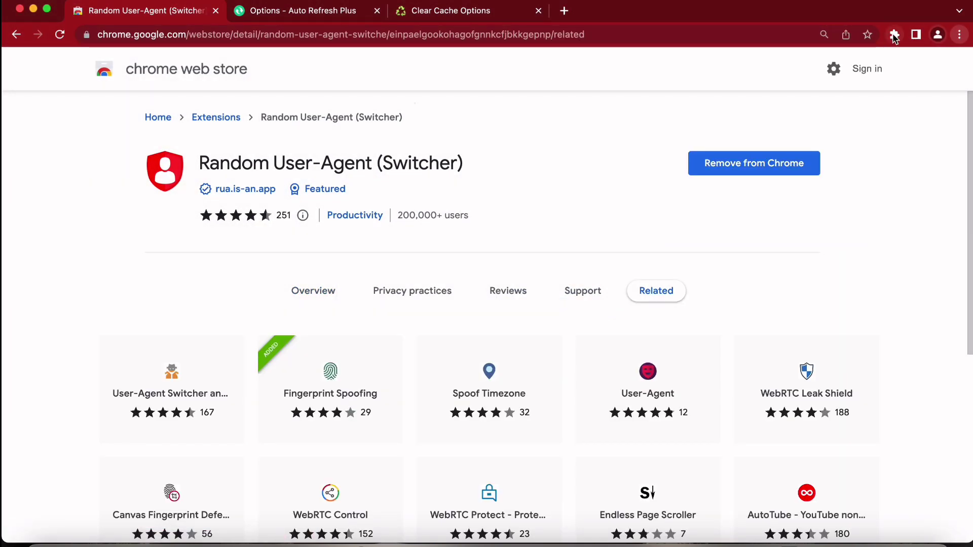
- Open the Random User-Agent (Switcher) extension's settings and look through its general settings
click(895, 35)
click(744, 212)
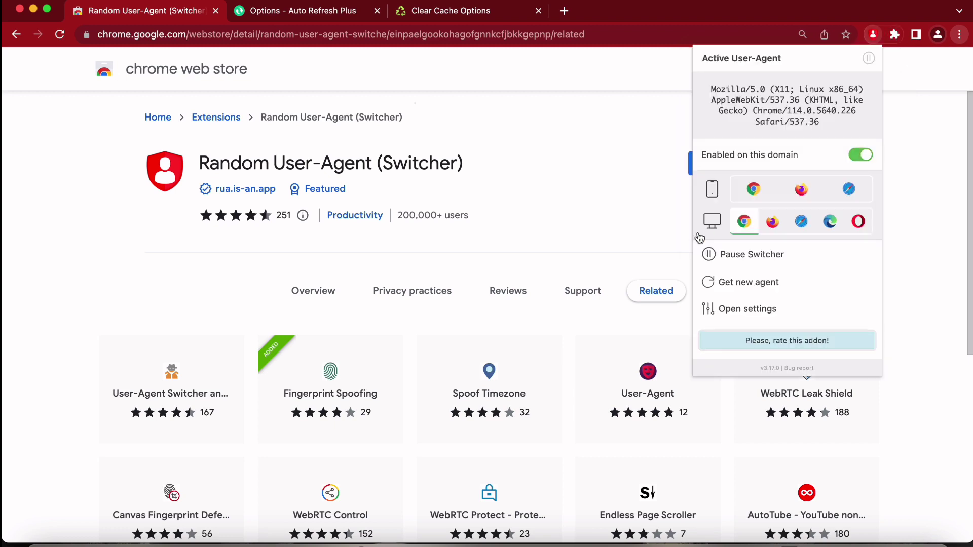
click(757, 311)
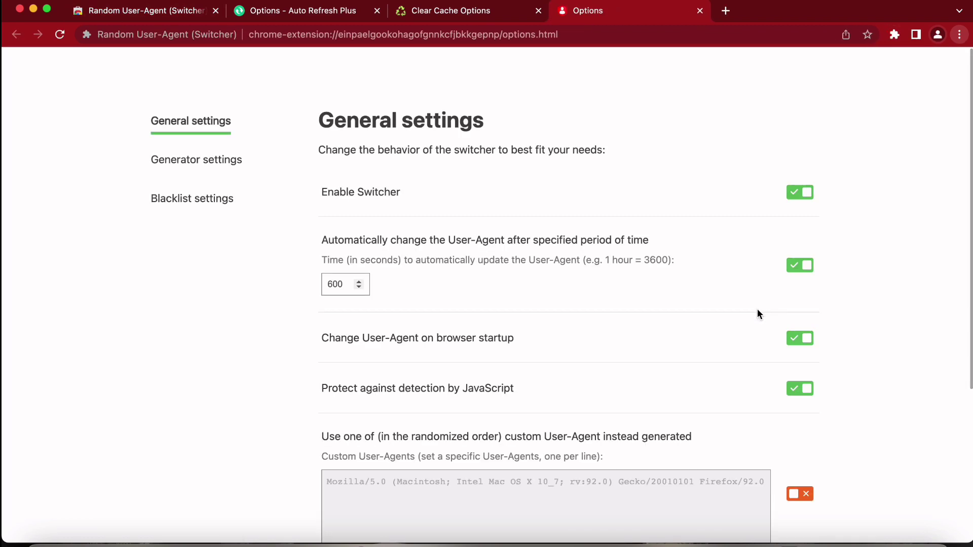
scroll(380, 268, down, 5)
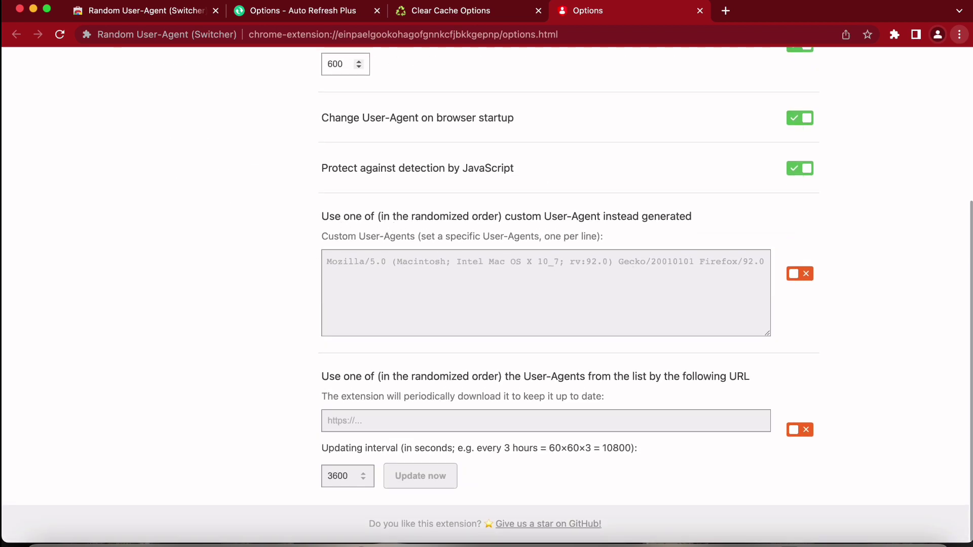
scroll(419, 291, up, 5)
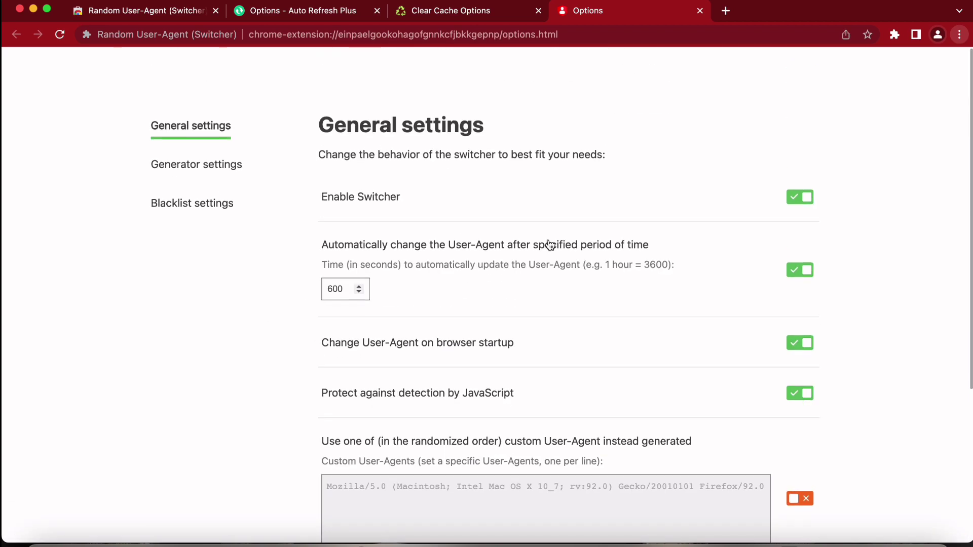
- Enable all remaining Edge, Chrome, FireFox, Opera and Safari agents in the Generator settings, view the Blacklist settings and save the changes
click(234, 156)
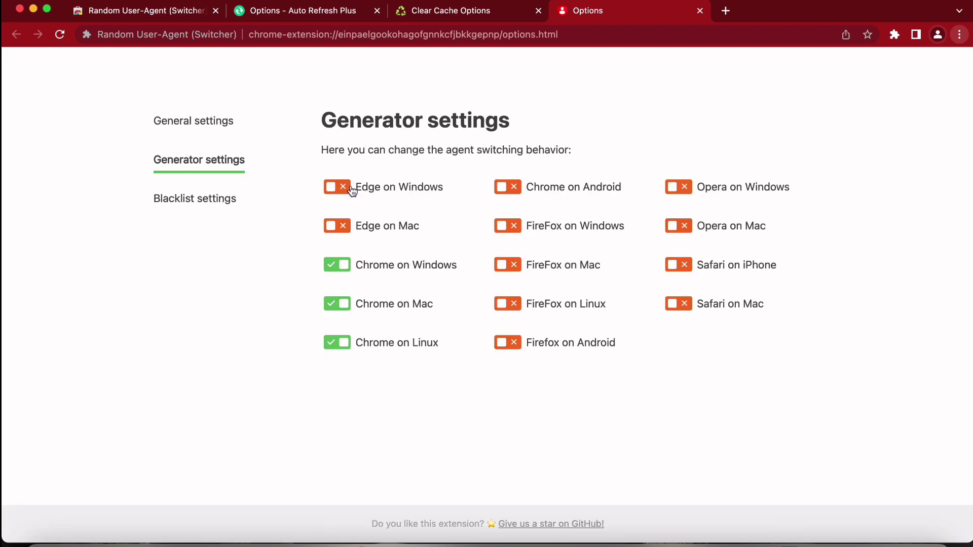
click(335, 186)
click(338, 226)
click(517, 190)
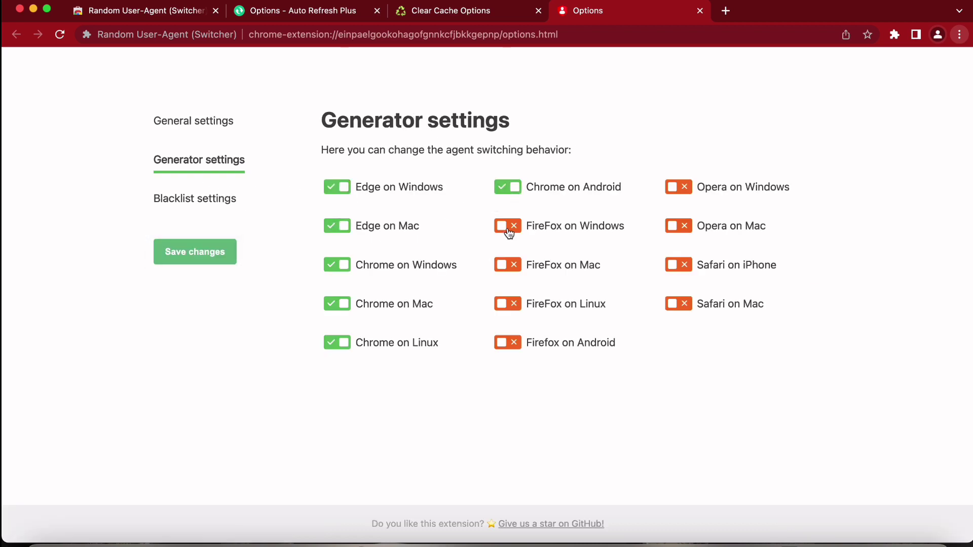
click(508, 228)
click(508, 264)
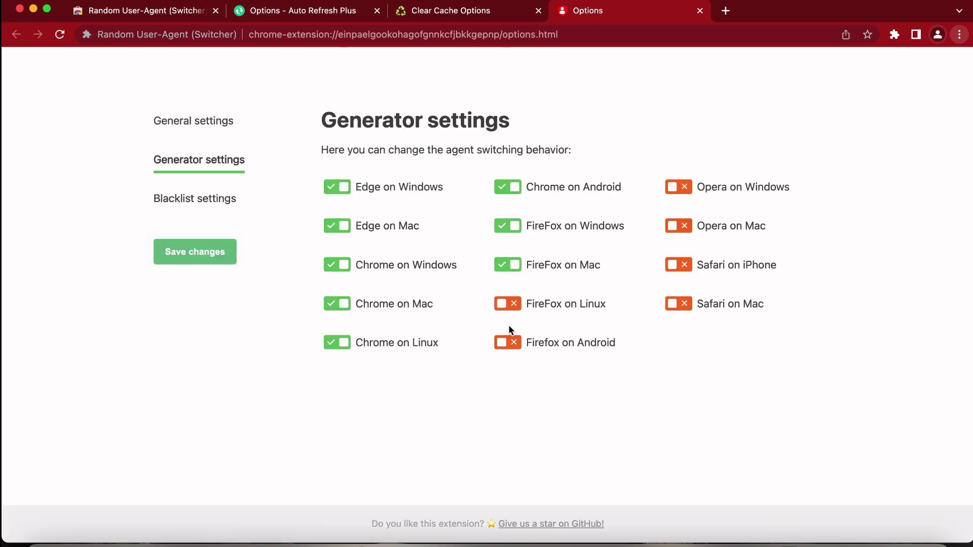
click(507, 342)
click(507, 303)
click(680, 305)
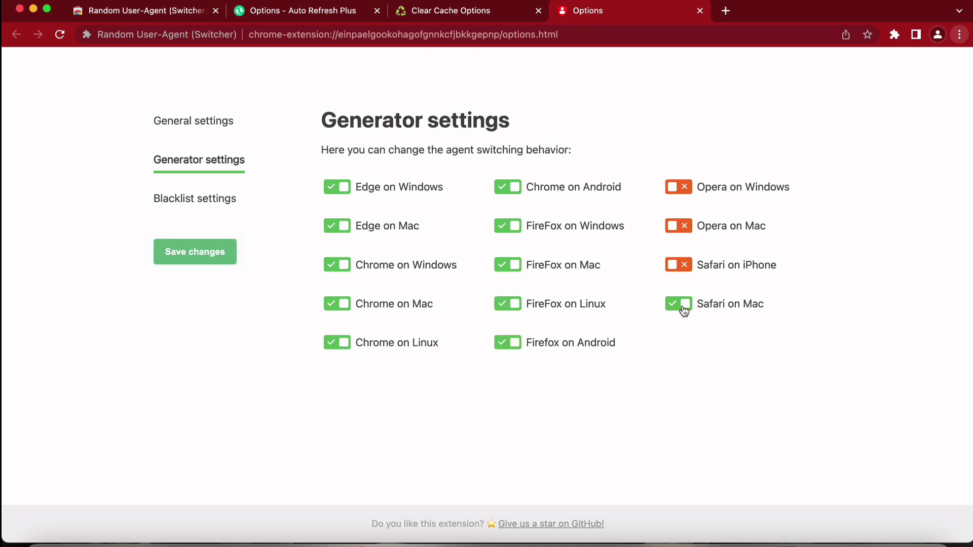
click(680, 268)
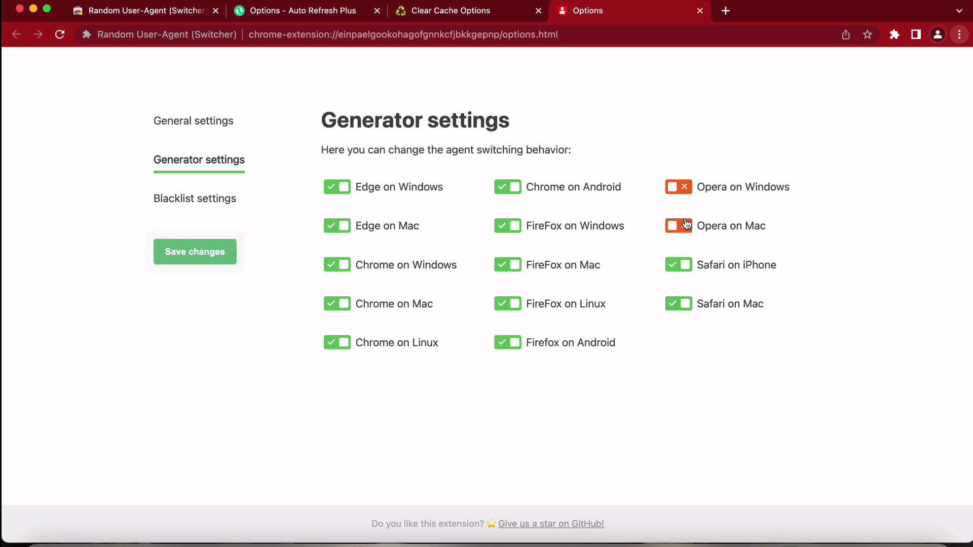
click(674, 188)
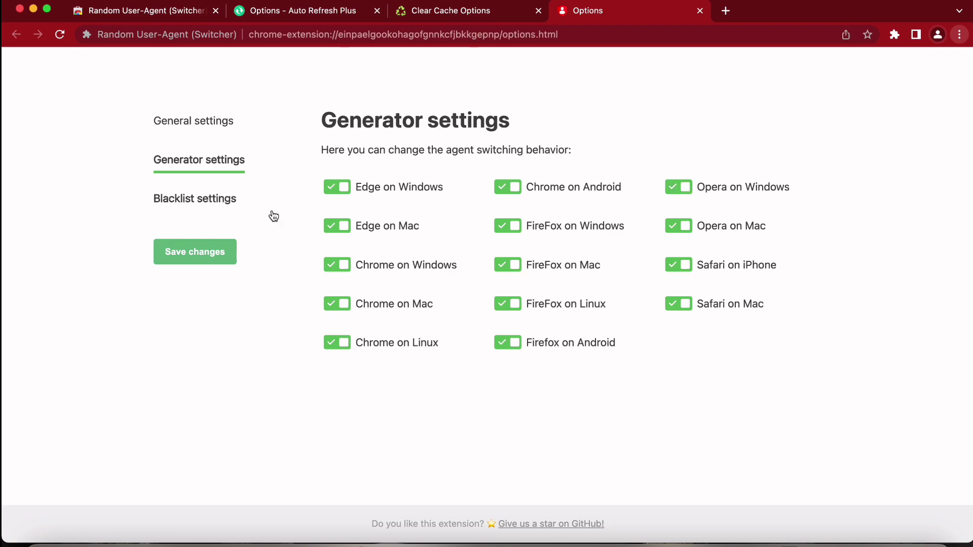
click(230, 199)
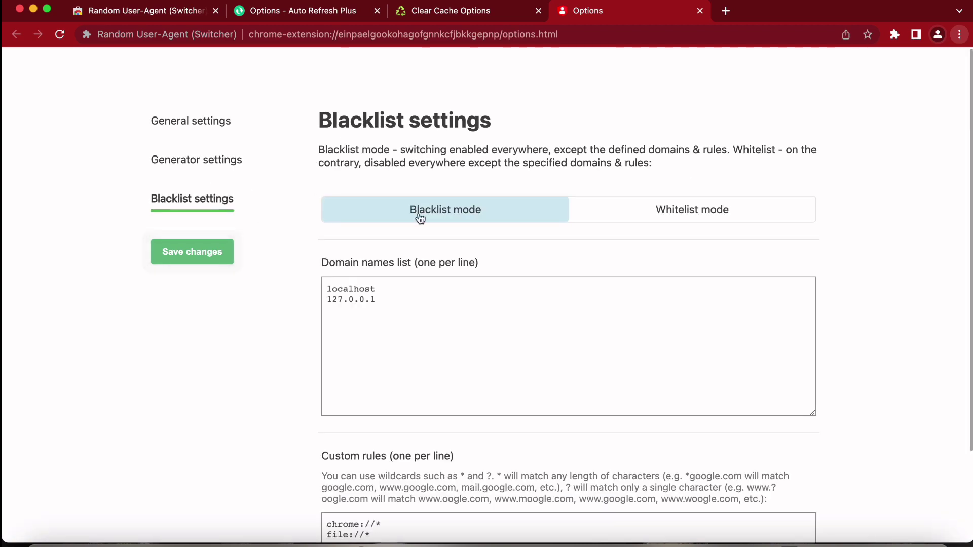
click(211, 258)
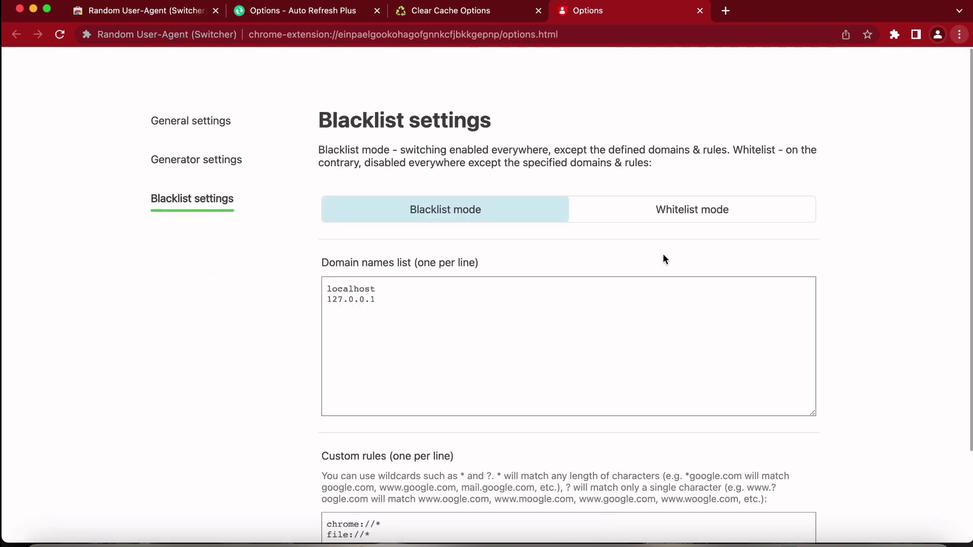
- Switch to the Google Docs extension list and copy the "WebRTC leak" line
key(ctrl+Up)
click(367, 213)
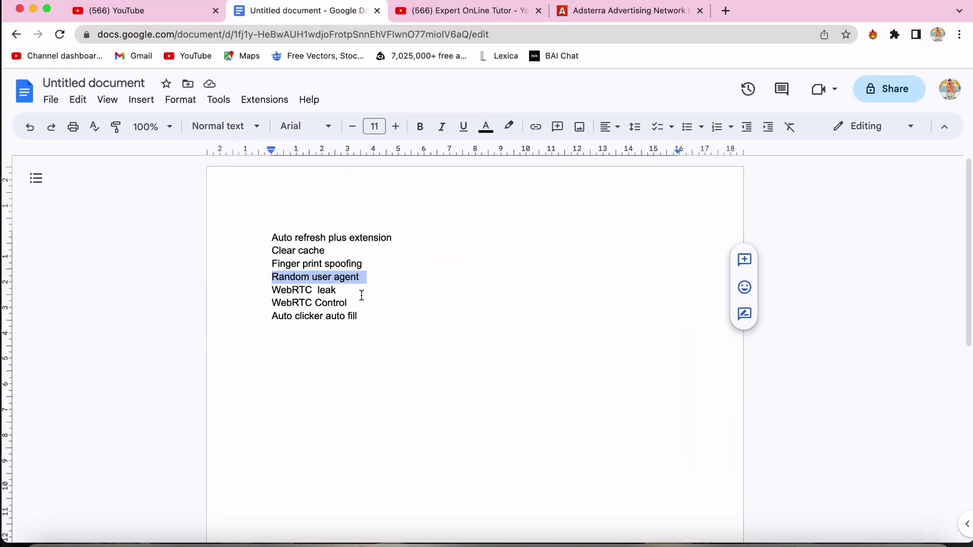
drag(361, 295, 263, 287)
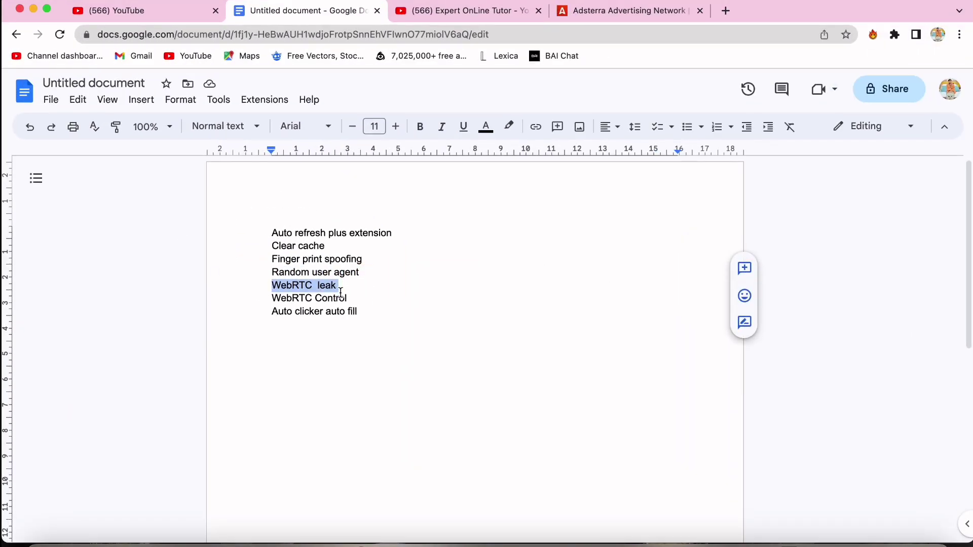
- Return to the Chrome Web Store in the new profile's window and search it for "WebRTC leak"
key(ctrl+Up)
click(247, 203)
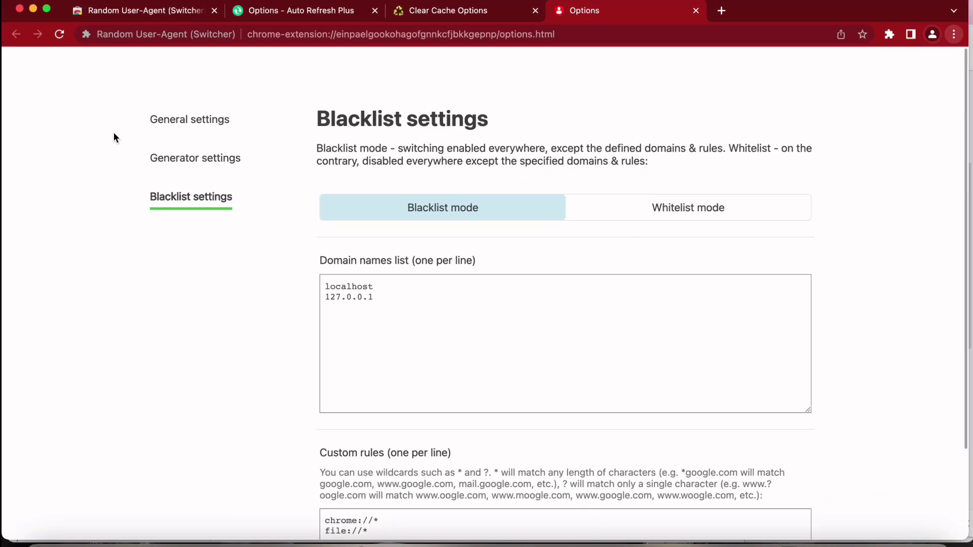
click(135, 11)
click(188, 71)
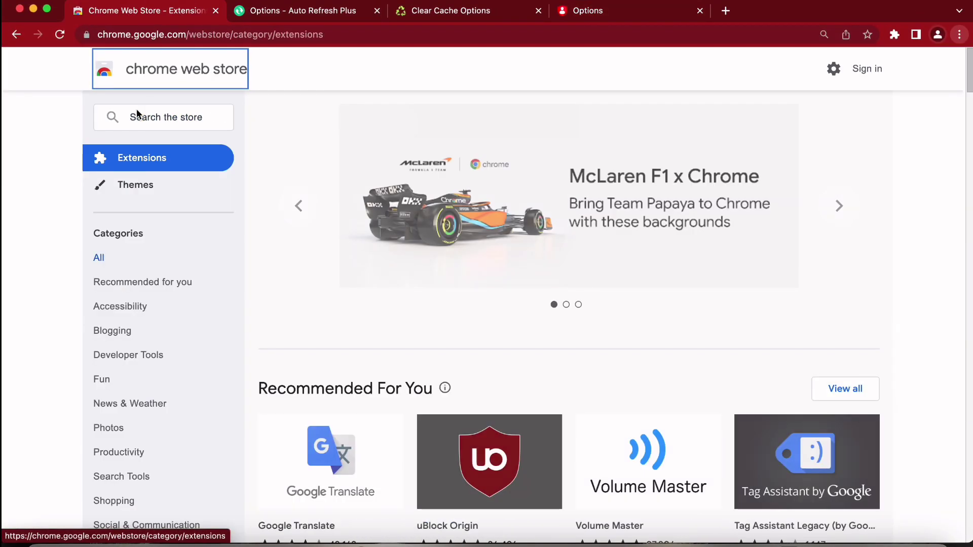
click(135, 116)
text(WebRTC  leak)
key(Return)
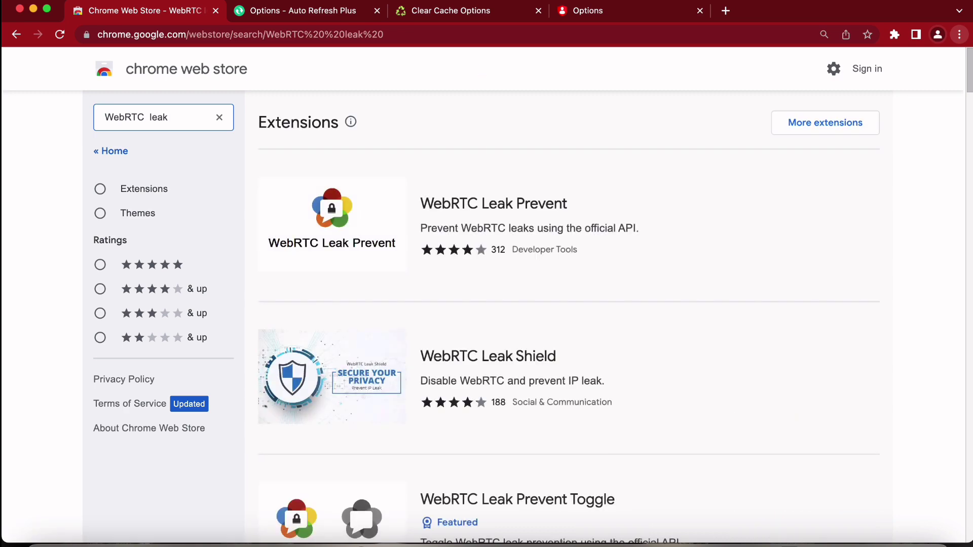
- Add the WebRTC Leak Prevent extension to the browser and close its advanced options dialog
click(759, 210)
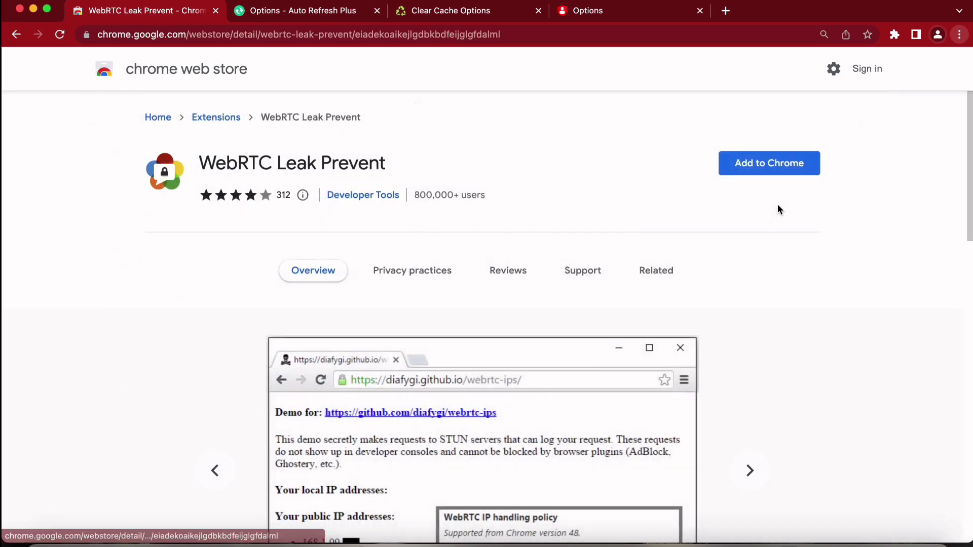
click(752, 162)
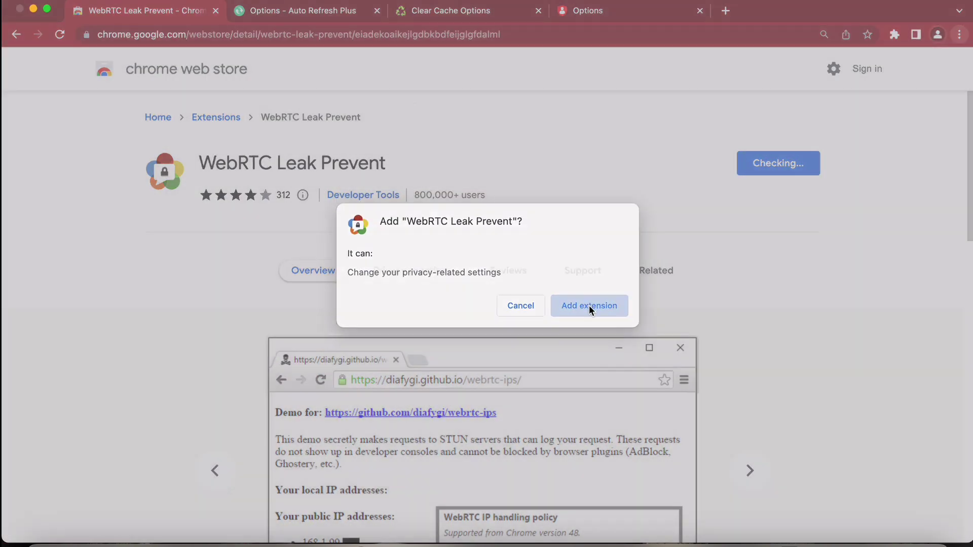
click(589, 306)
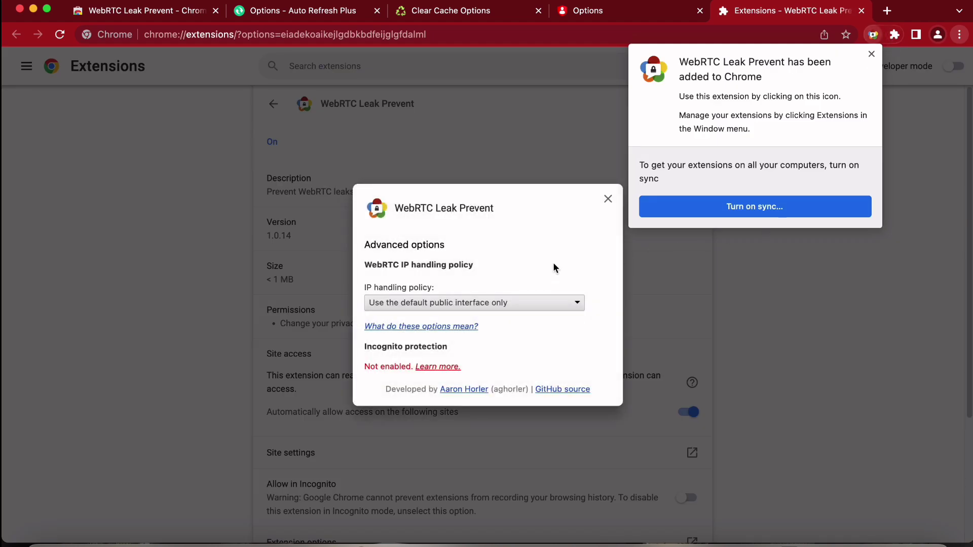
click(609, 200)
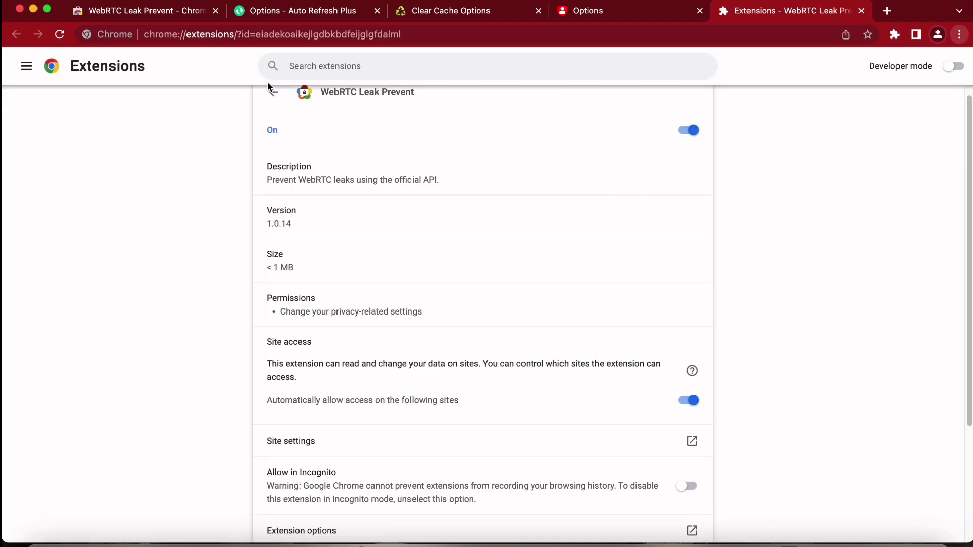
- Open the Chrome Web Store from the installed extensions page and search it for "WebRTC control"
click(26, 66)
click(57, 108)
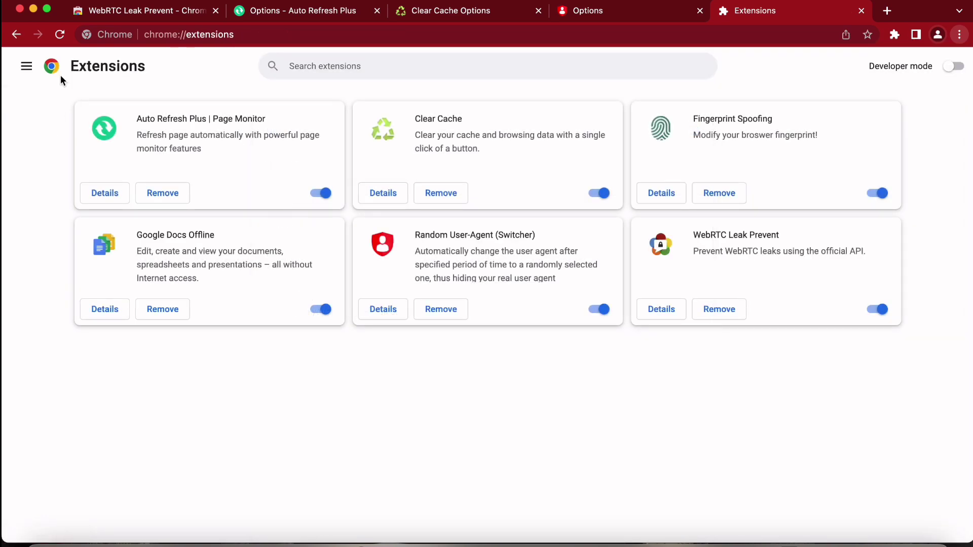
click(26, 66)
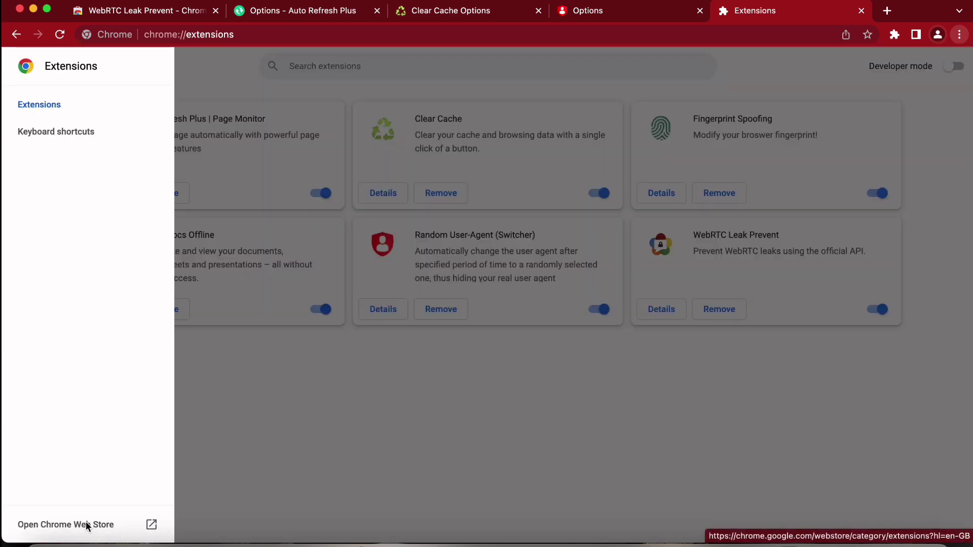
click(83, 523)
click(174, 116)
text(WebRTC  leak)
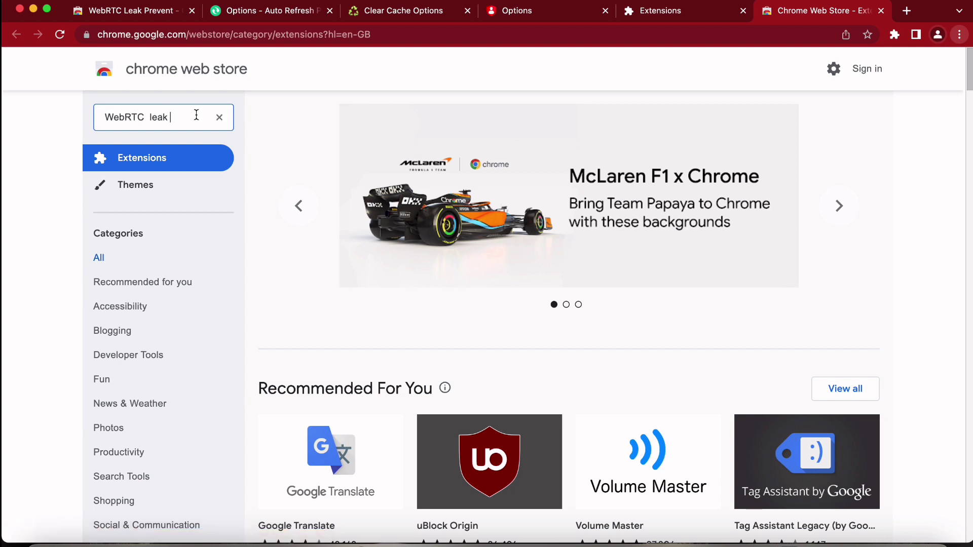
drag(150, 120, 166, 121)
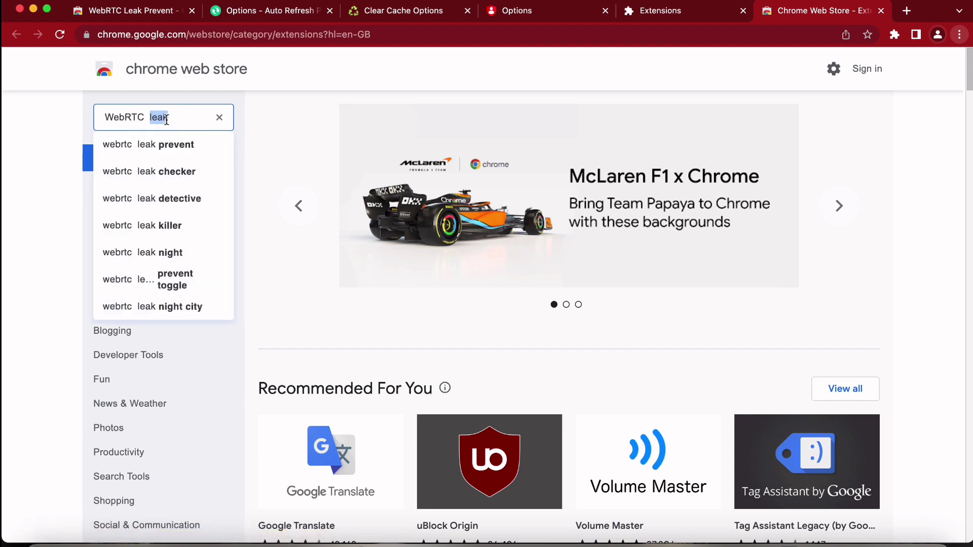
text(control)
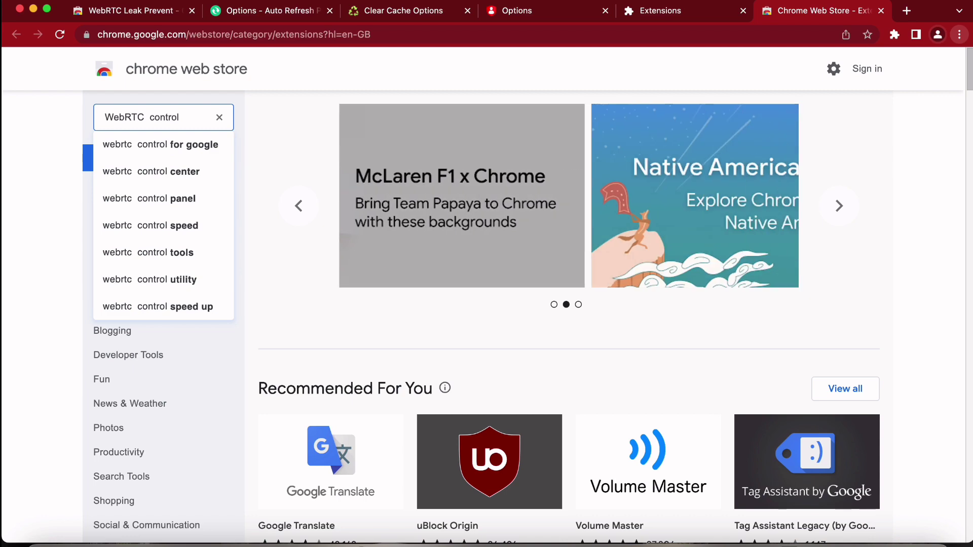
key(Return)
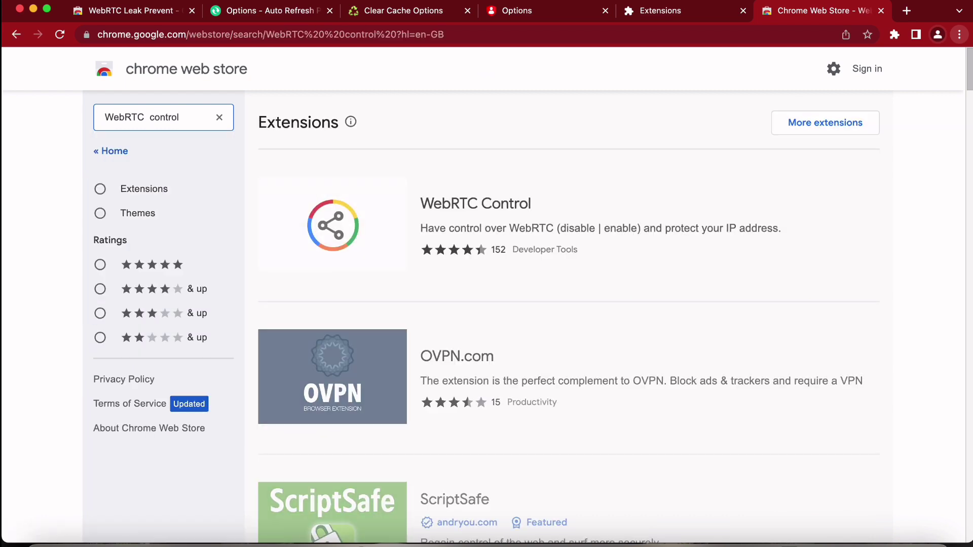
- Open the WebRTC Control store page and add the extension to the browser
click(478, 201)
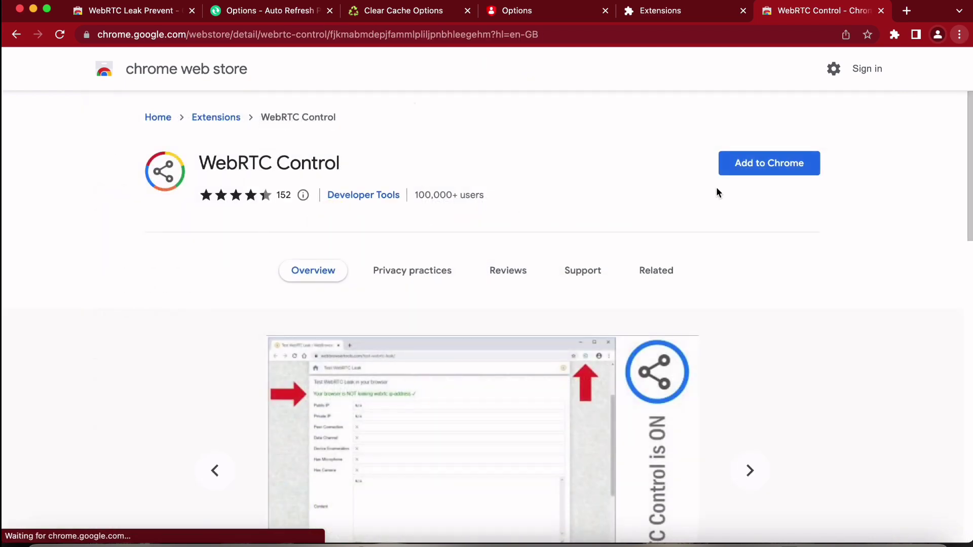
click(785, 170)
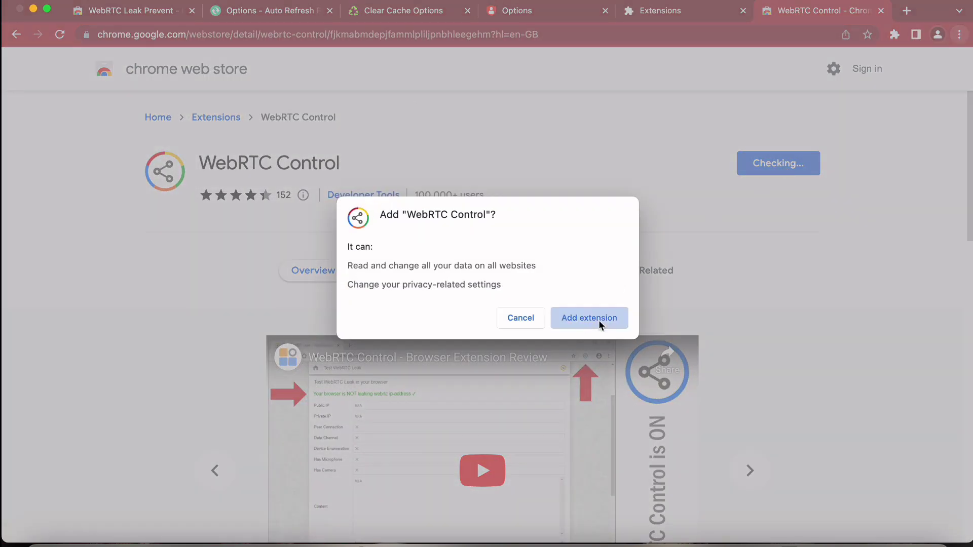
click(600, 323)
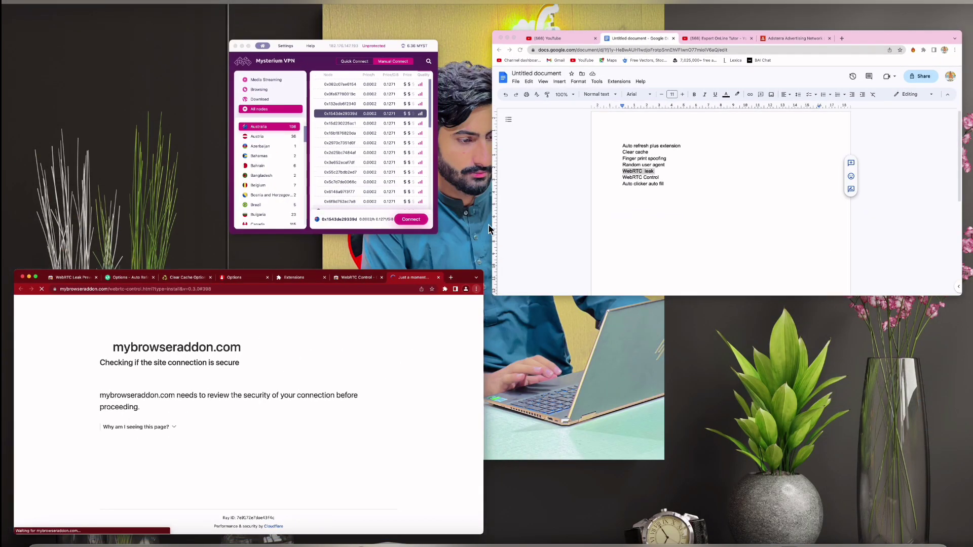
- Switch to the Google Docs extension list and copy the "Auto clicker auto fill" line
click(637, 187)
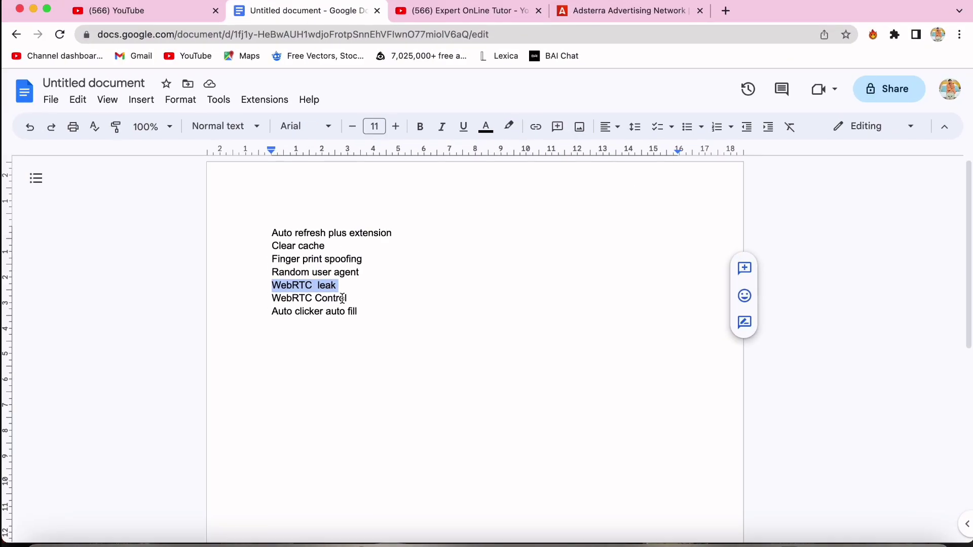
drag(369, 311, 267, 312)
key(super+c)
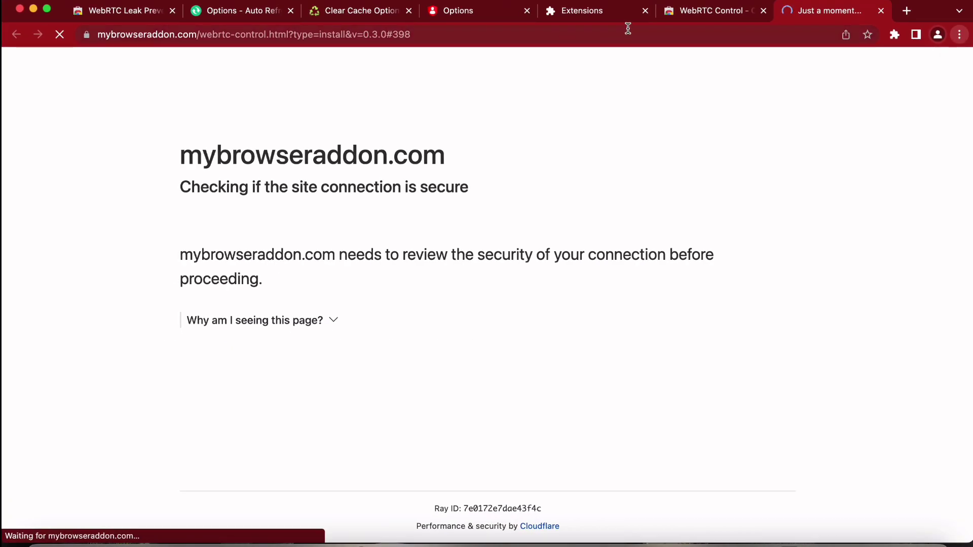
- Return to the new profile's installed extensions page, open the Chrome Web Store from it and search for "Auto clicker auto fill"
click(595, 12)
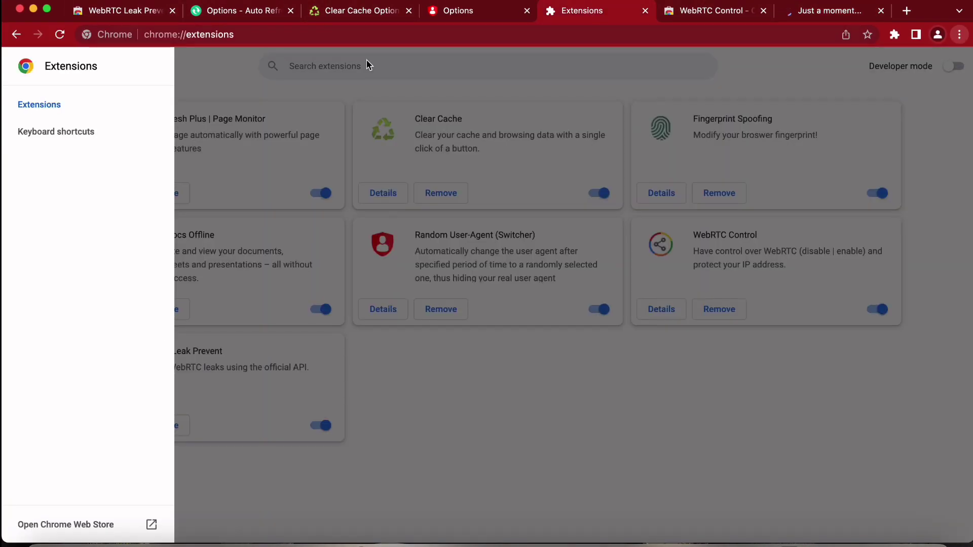
click(43, 105)
click(31, 74)
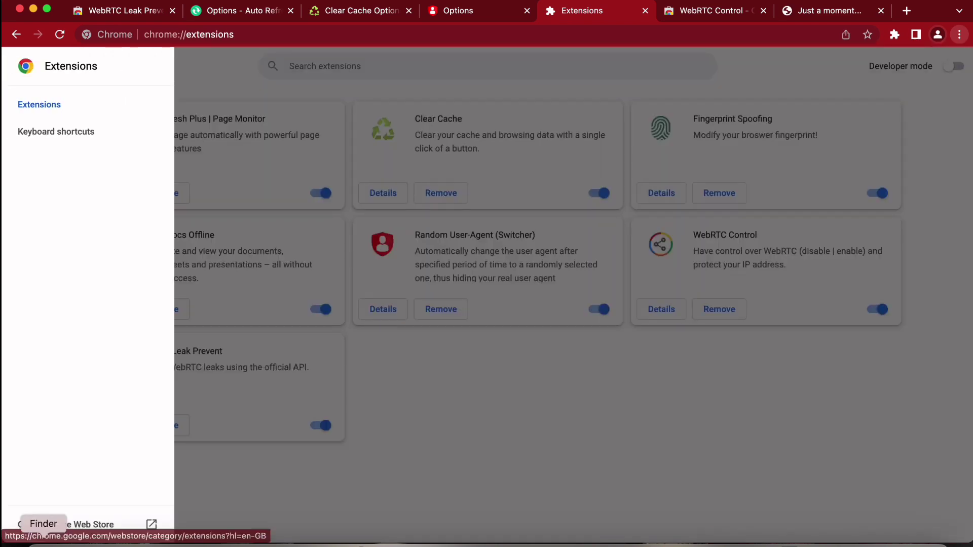
click(76, 525)
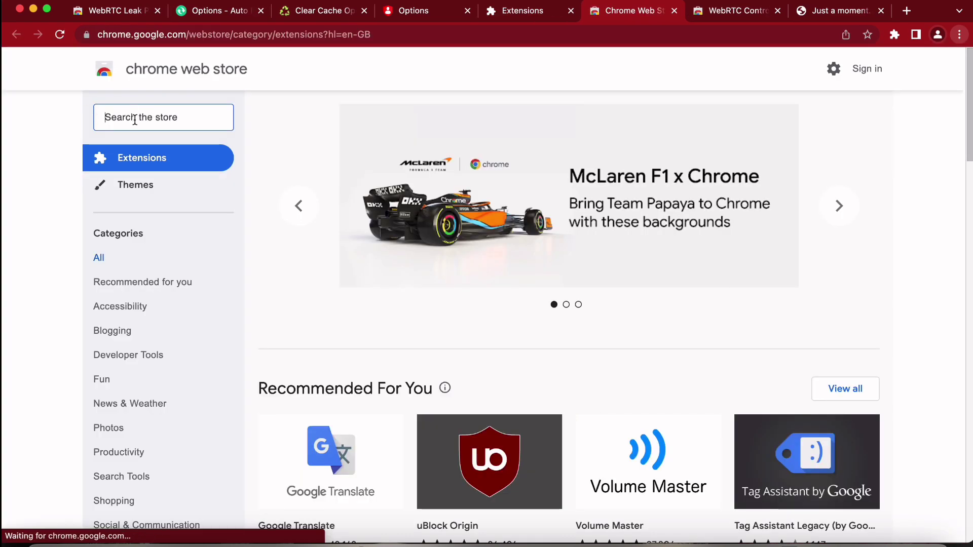
click(153, 115)
key(super+v)
key(Return)
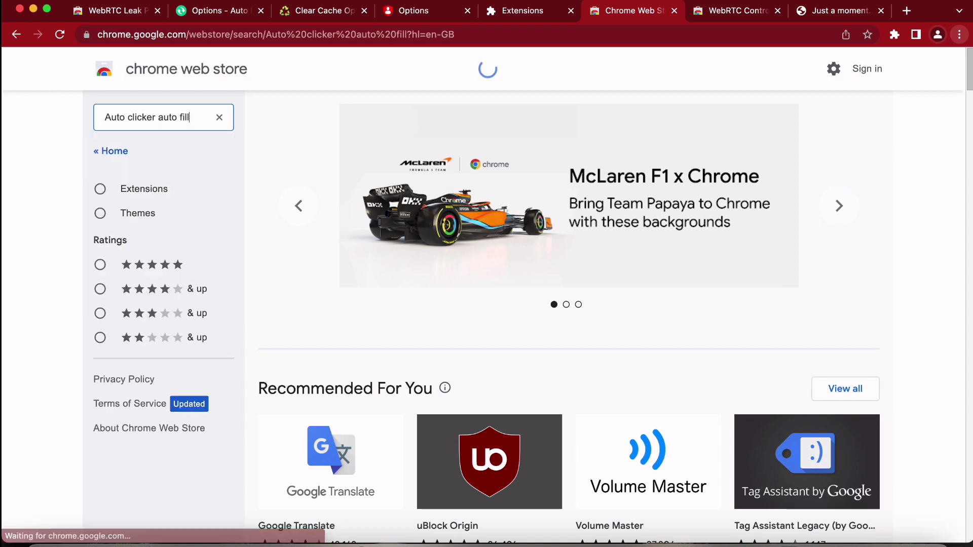
- Add the Auto Clicker - AutoFill extension to the browser and dismiss the installation notice
click(524, 179)
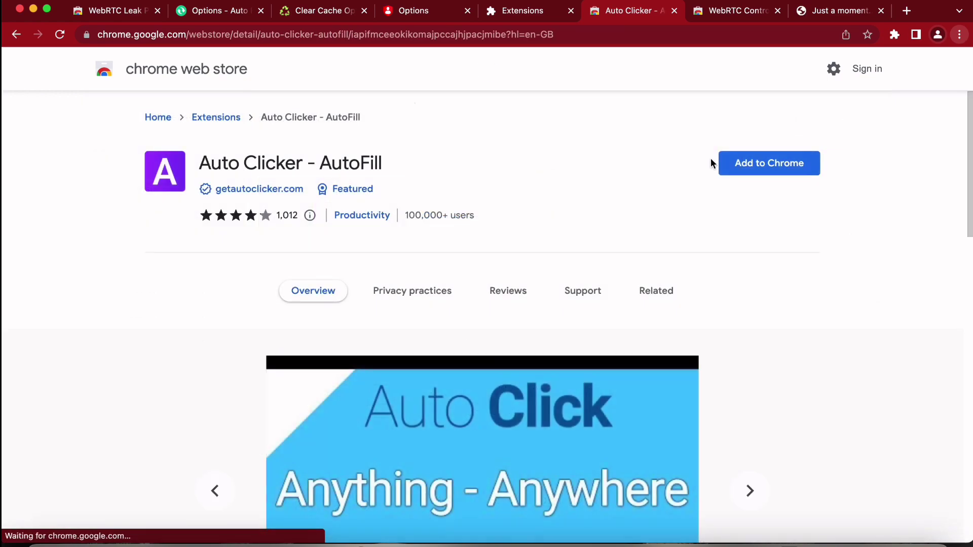
click(765, 165)
click(581, 318)
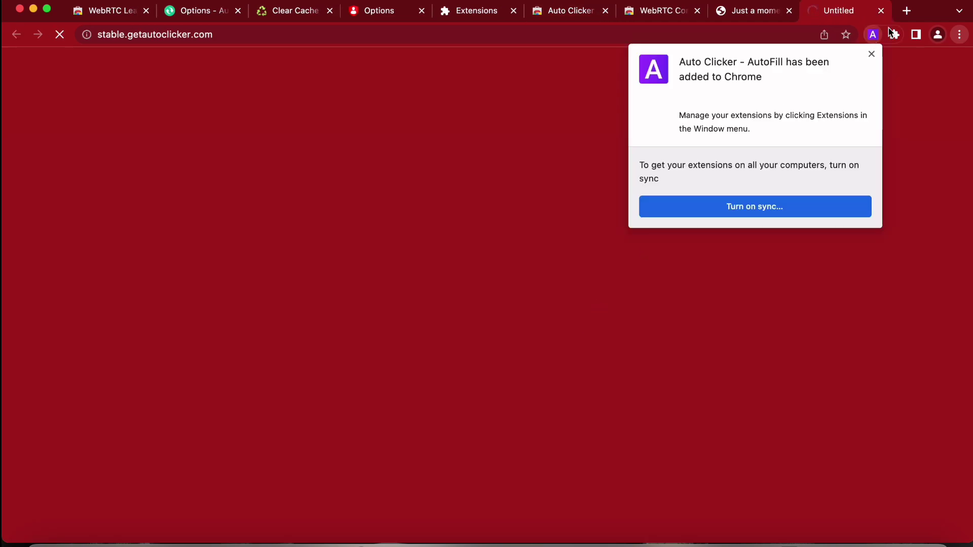
click(871, 54)
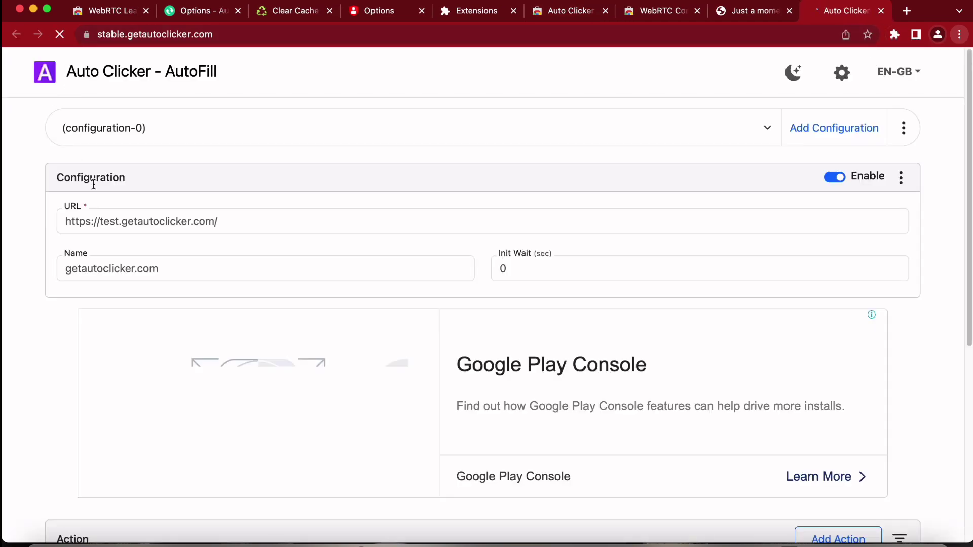
- Pin all seven installed extensions to the browser toolbar, from Auto Clicker - AutoFill through WebRTC Leak Prevent, and close the extensions list
scroll(400, 358, down, 6)
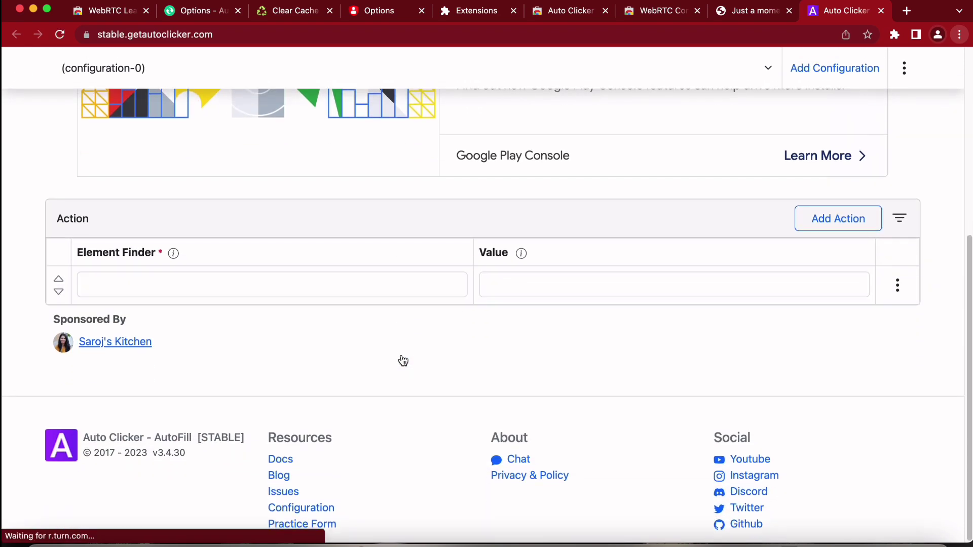
scroll(401, 361, up, 6)
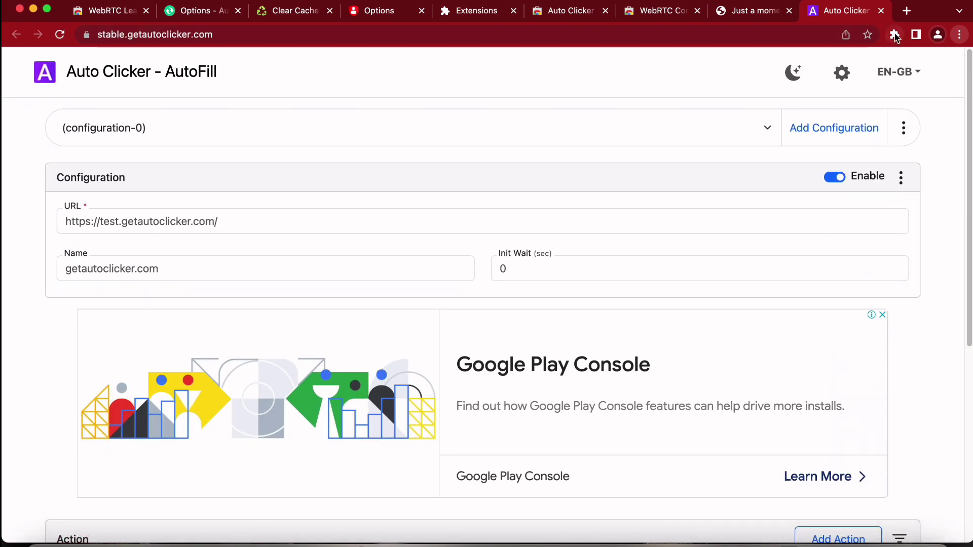
click(895, 35)
click(863, 132)
click(864, 159)
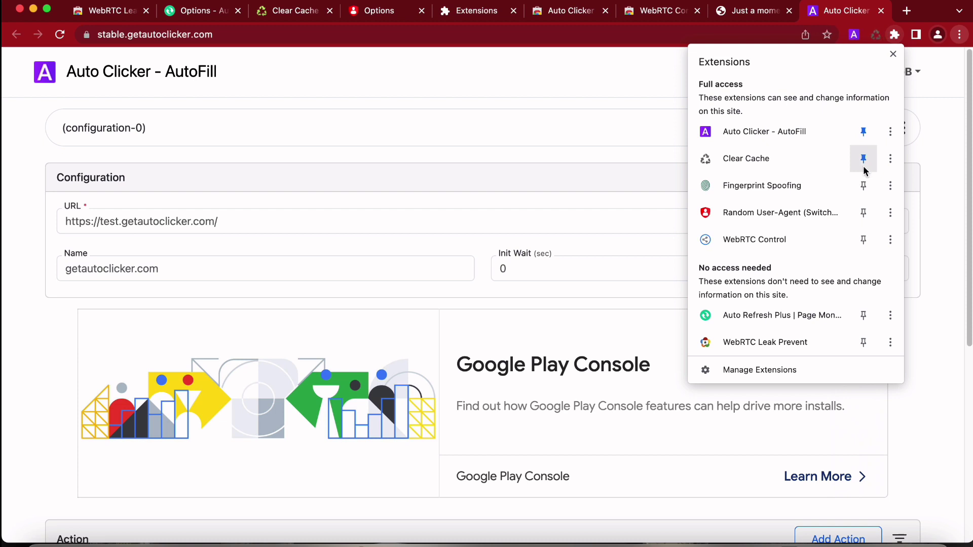
click(863, 185)
click(863, 213)
click(864, 240)
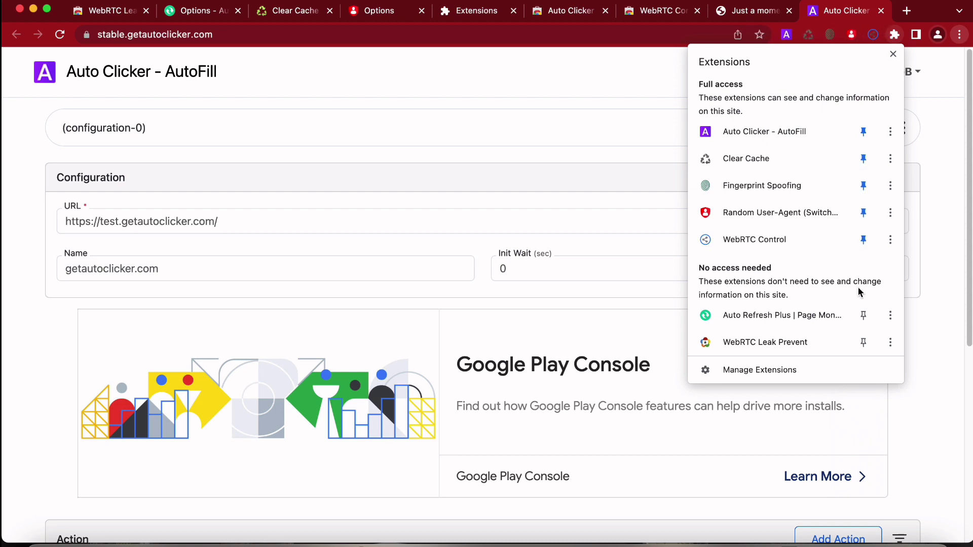
click(864, 315)
click(864, 342)
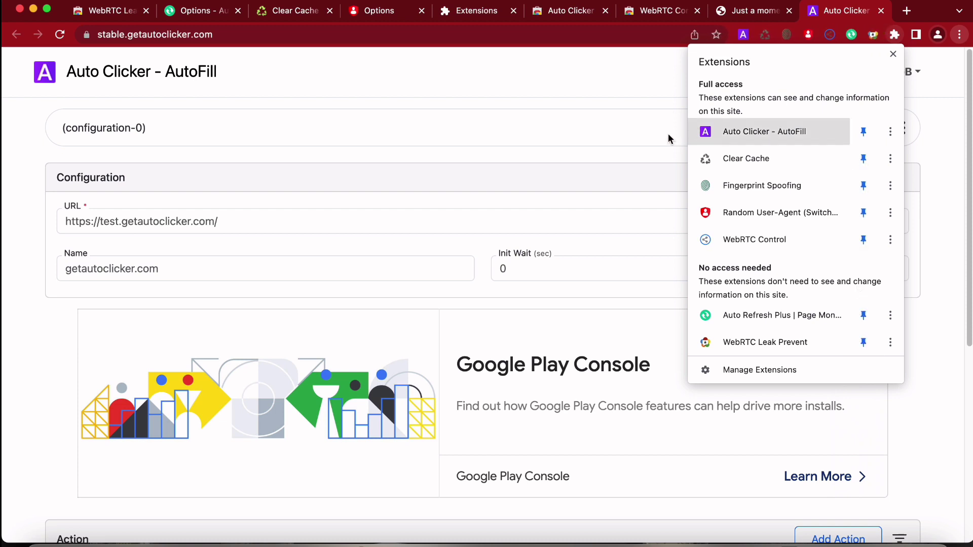
click(670, 133)
- Open the browser's privacy settings and set Cookies and other site data to "Allow all cookies"
click(959, 36)
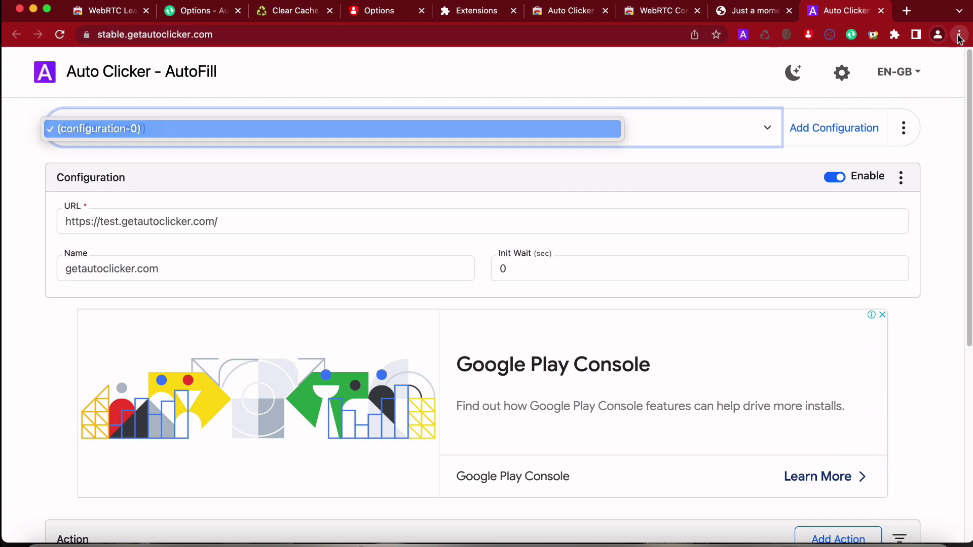
click(966, 36)
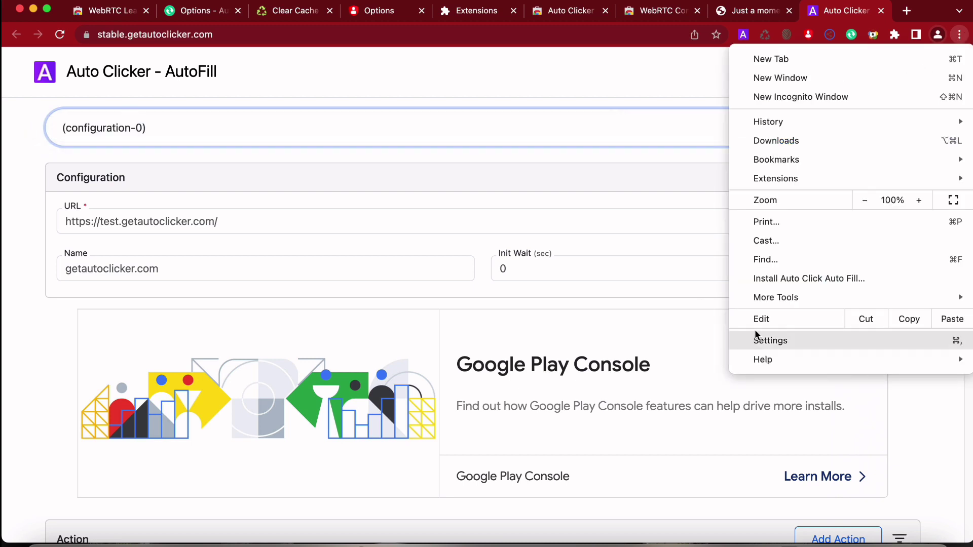
click(766, 339)
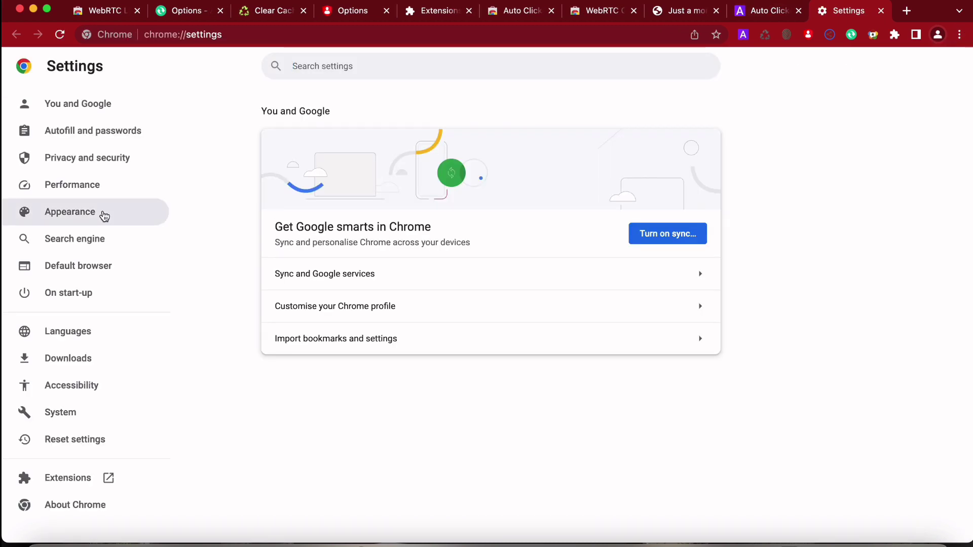
click(123, 162)
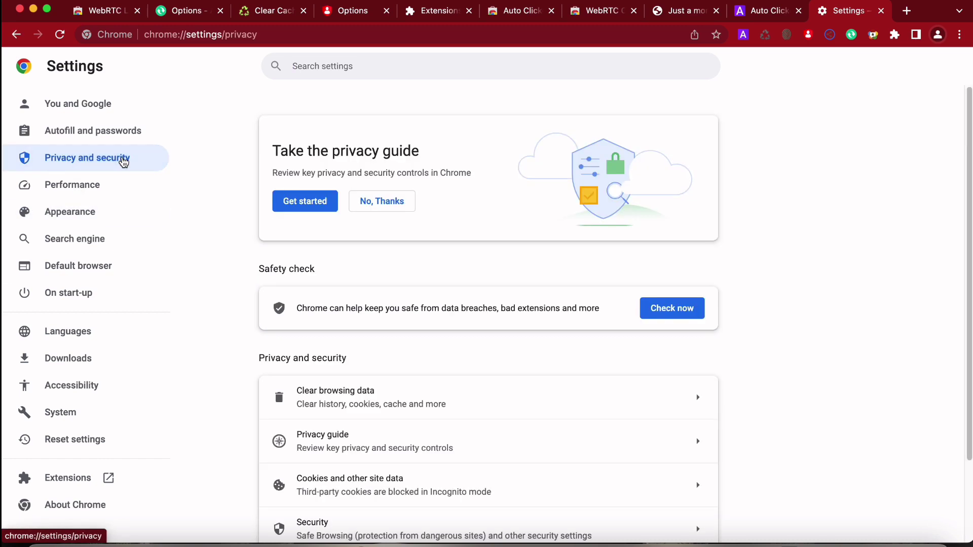
scroll(387, 306, down, 3)
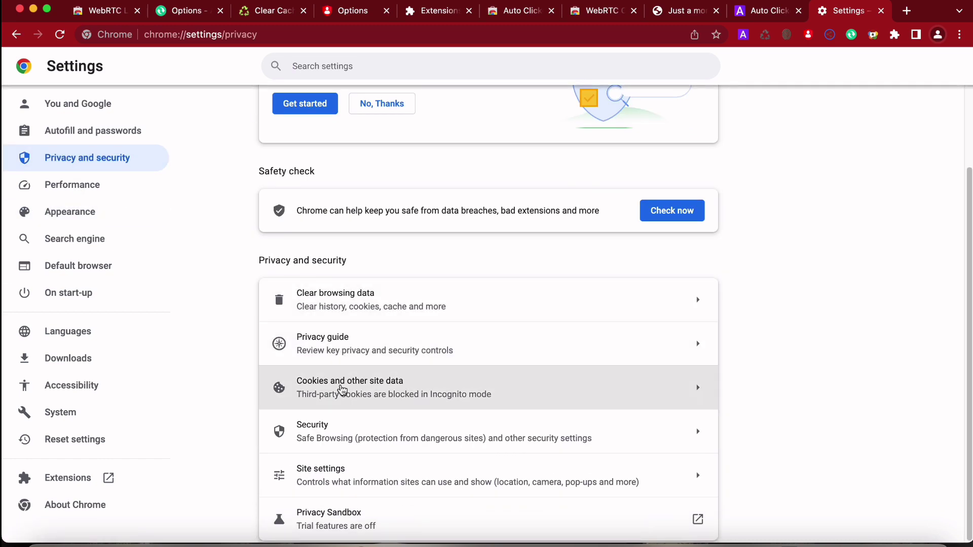
click(434, 391)
scroll(384, 397, down, 3)
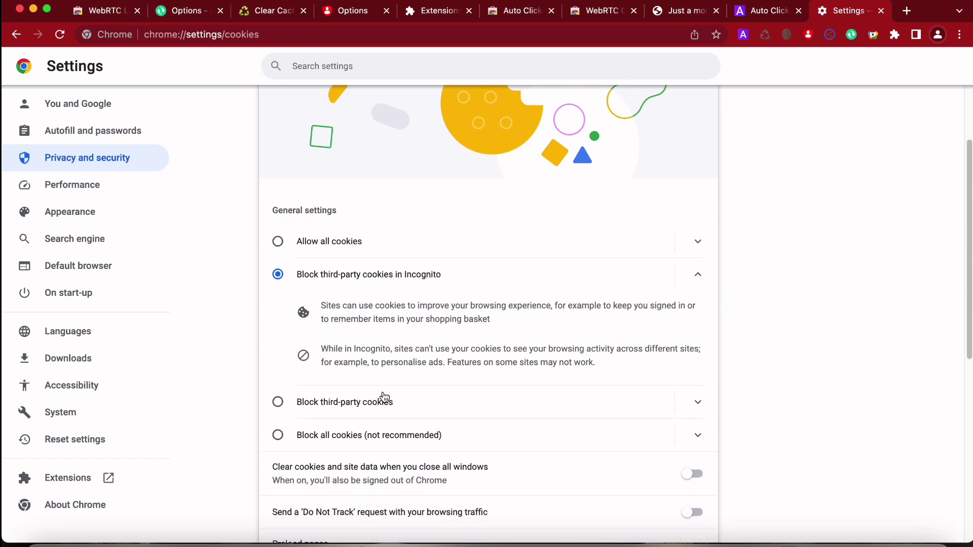
click(298, 241)
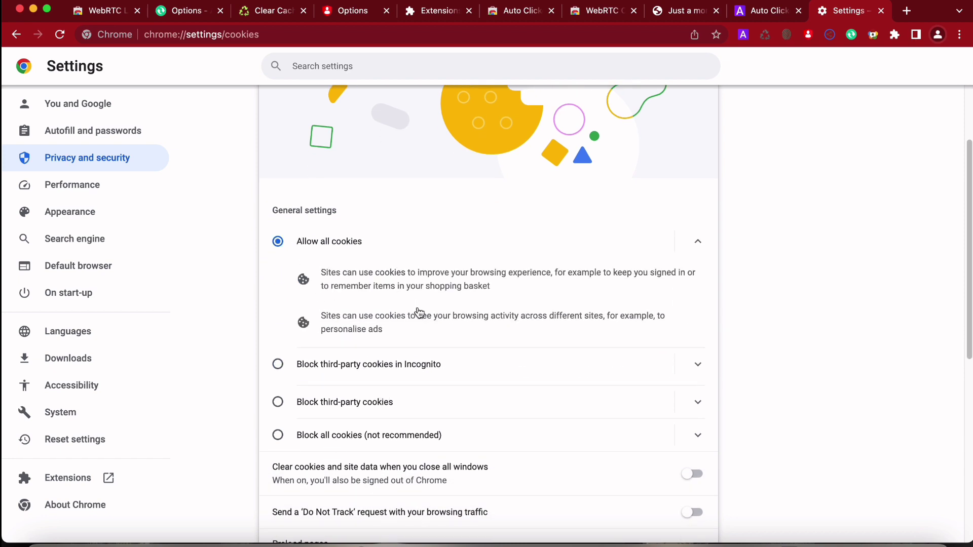
scroll(420, 313, down, 10)
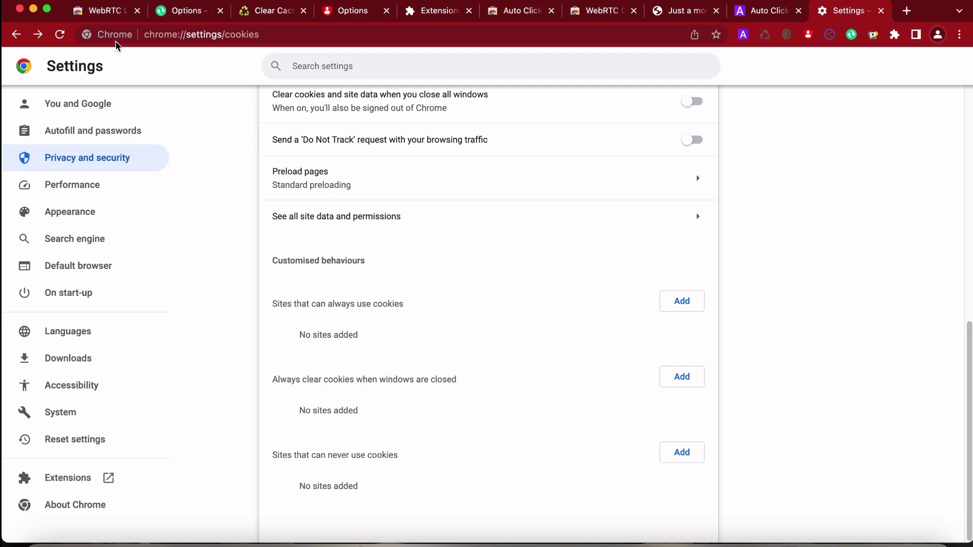
- In the site settings, let sites send pop-ups and use redirects, and open the dialog for adding an allowed site
click(76, 159)
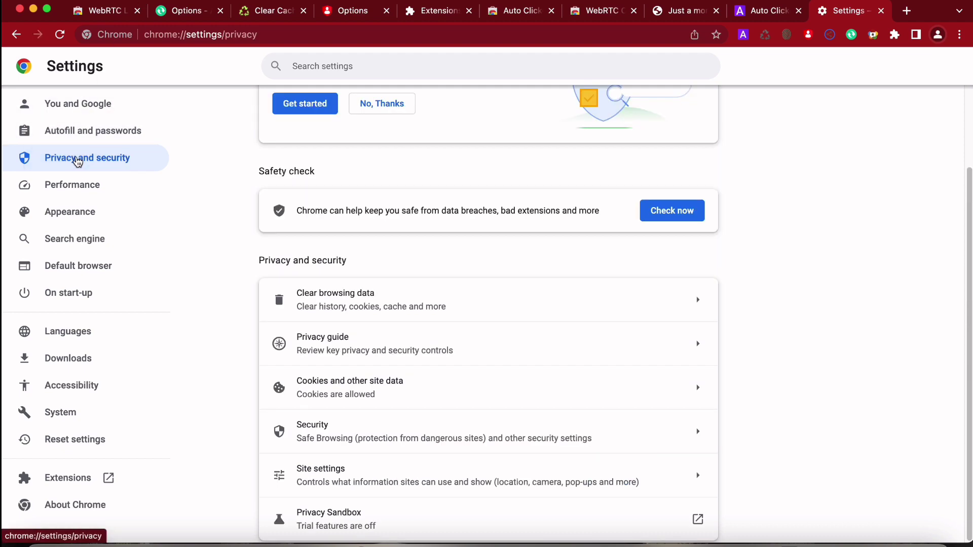
click(380, 480)
scroll(374, 431, down, 7)
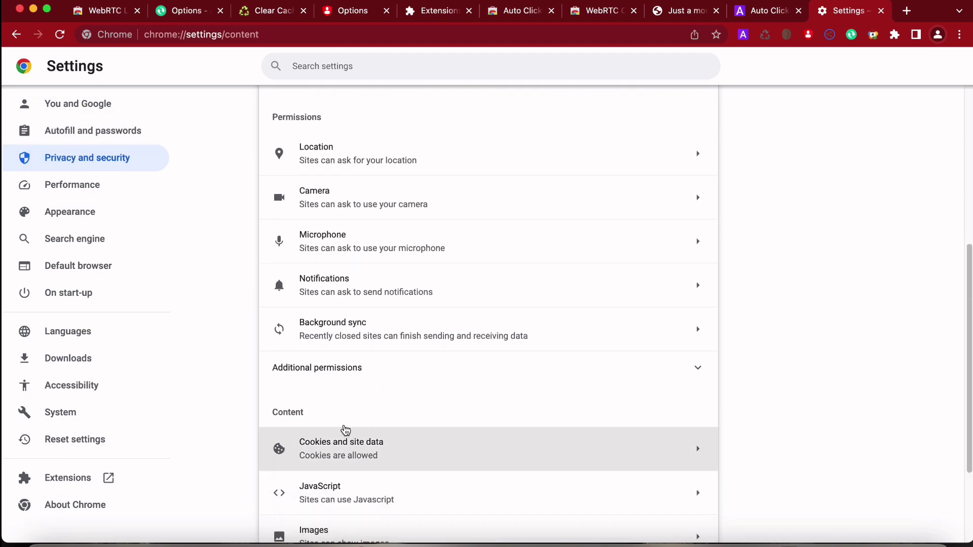
scroll(346, 431, down, 5)
scroll(443, 332, up, 2)
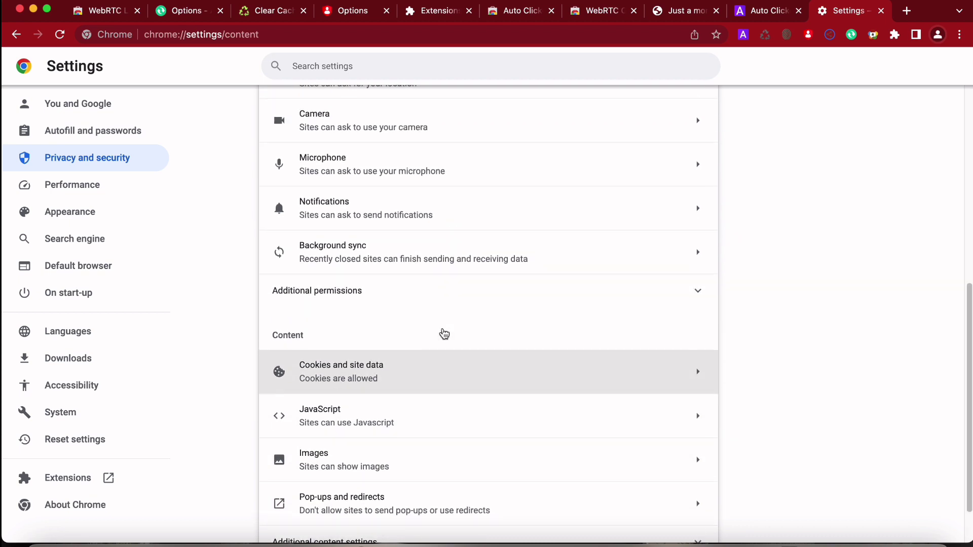
scroll(346, 473, down, 2)
click(409, 449)
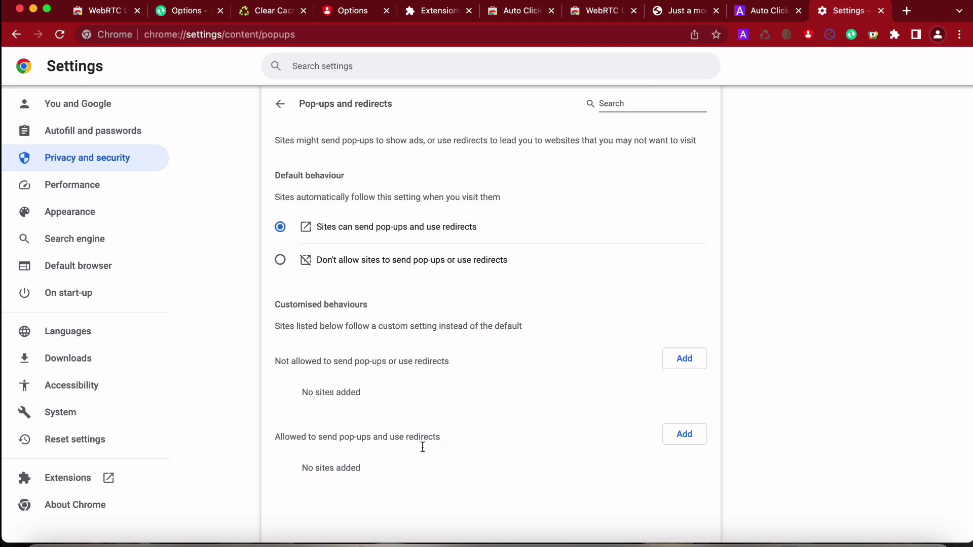
click(685, 436)
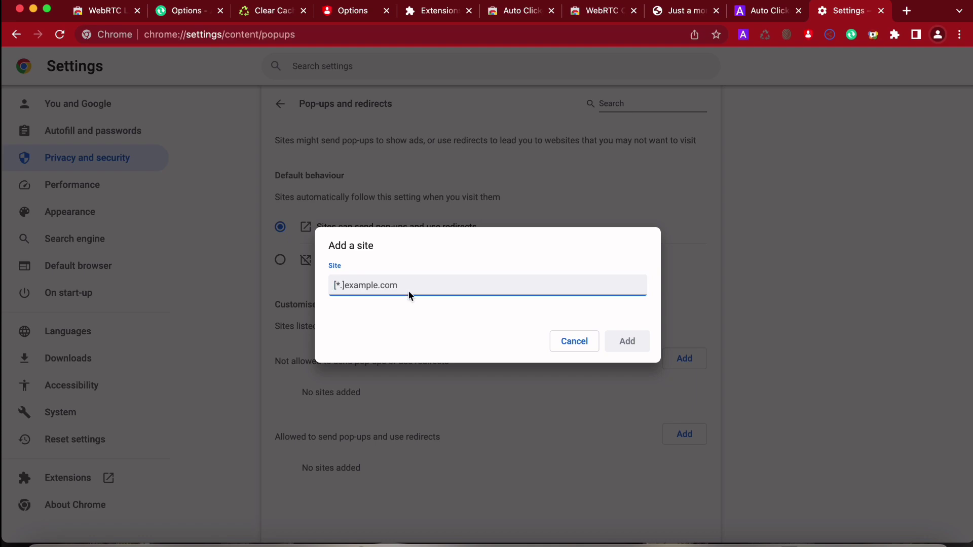
- Switch to the browser window holding the Adsterra site and open its sign-up form for publishers
key(ctrl+Up)
click(356, 150)
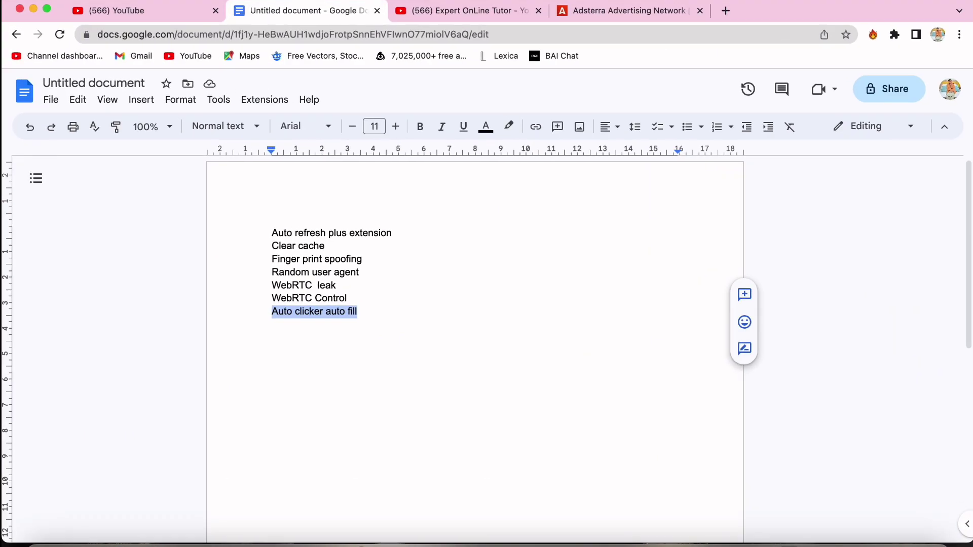
click(578, 11)
scroll(501, 264, down, 5)
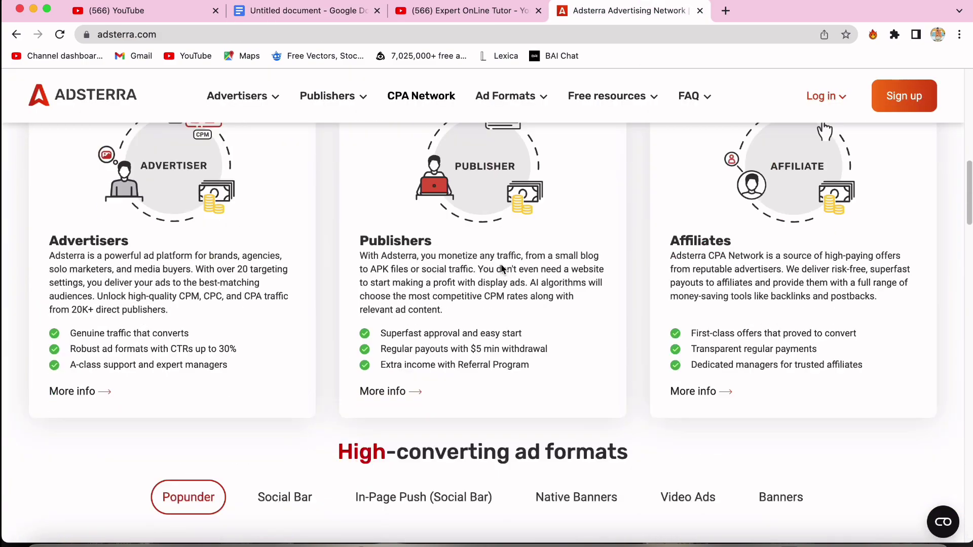
scroll(501, 264, up, 5)
click(904, 100)
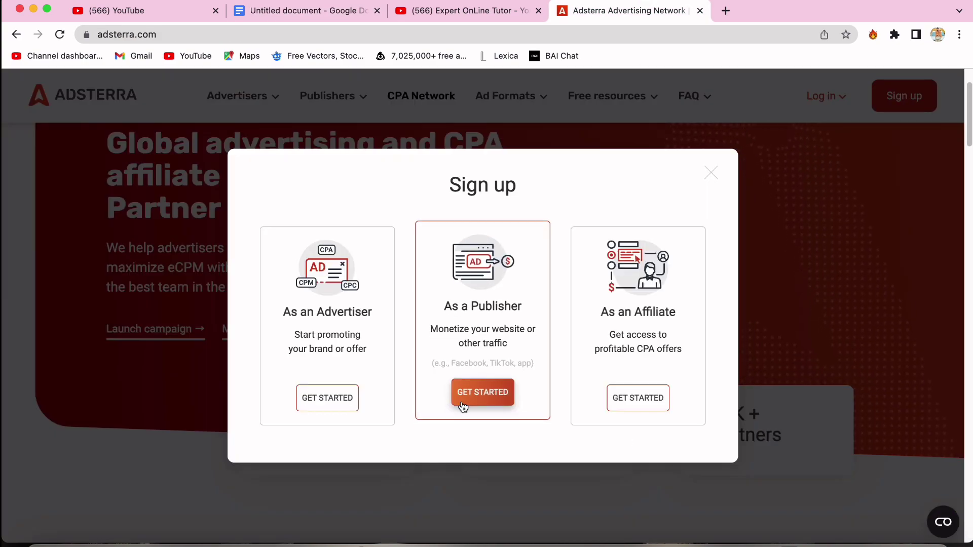
click(485, 393)
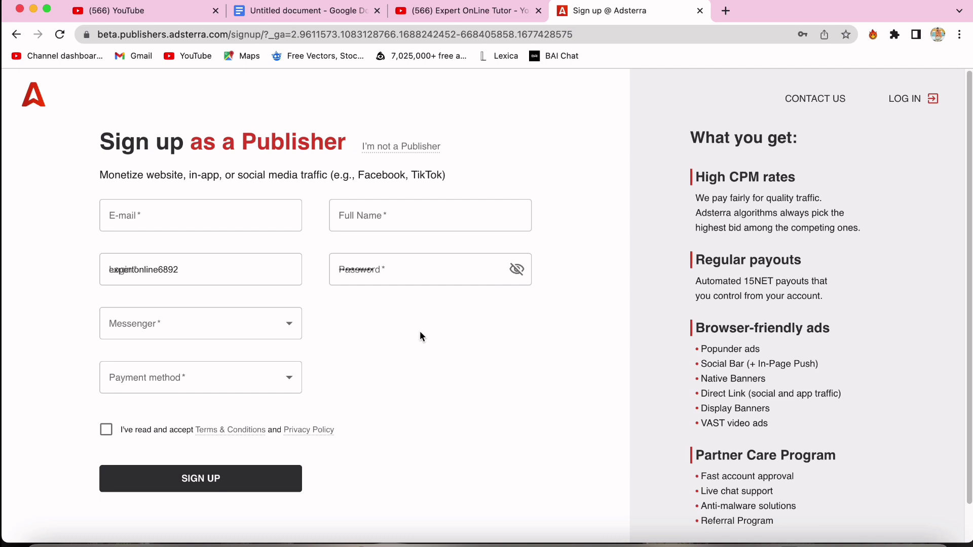
- Open a window of the "Earn With" browser profile, load adsterra.com and log in as a publisher
click(938, 40)
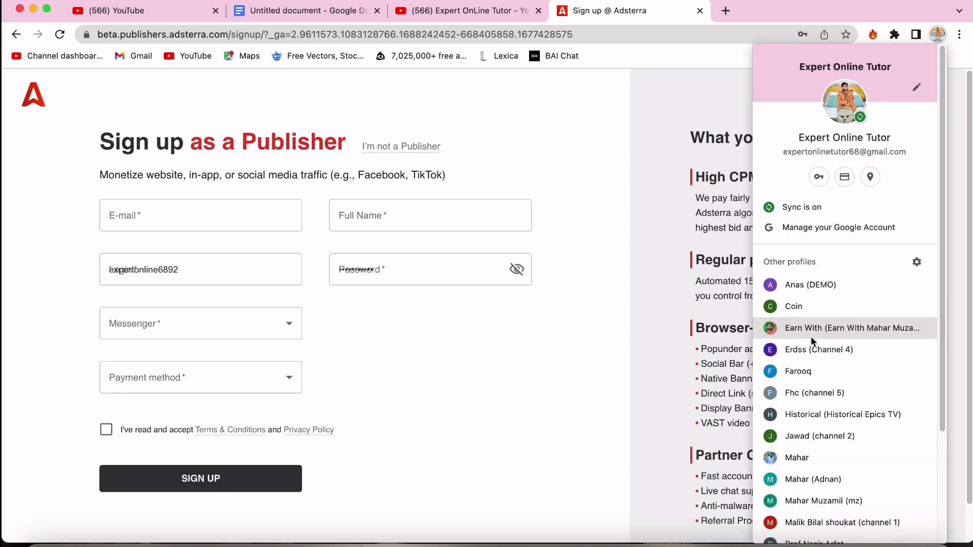
click(836, 333)
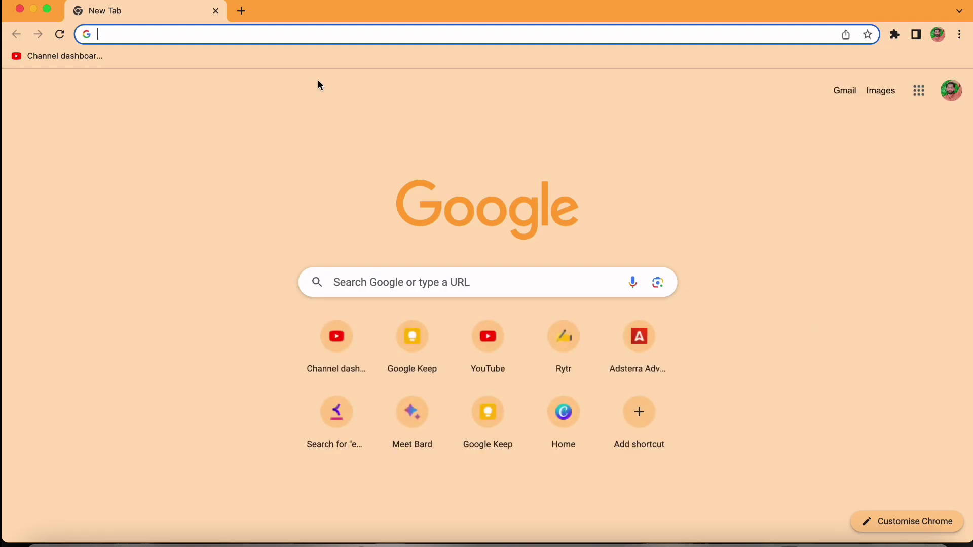
text(ads)
key(Return)
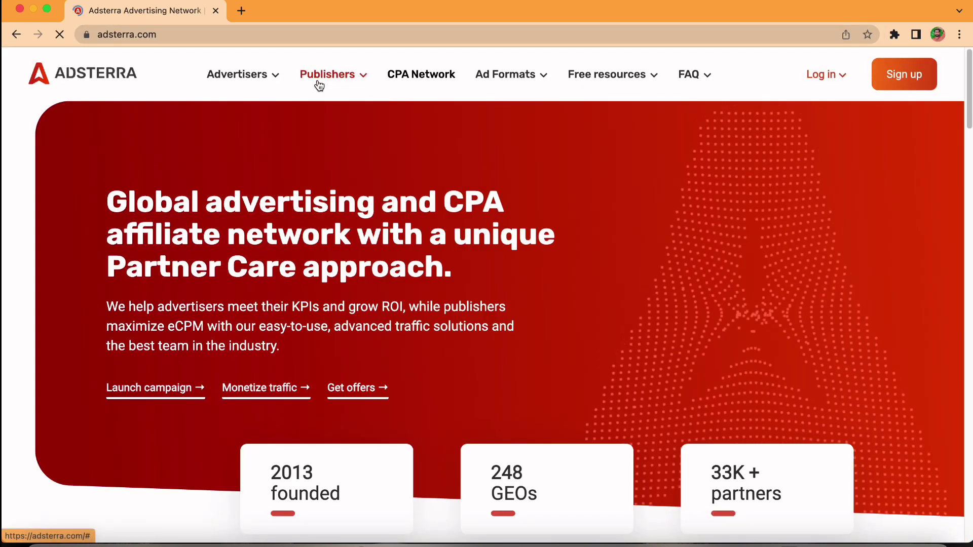
mouse_move(813, 77)
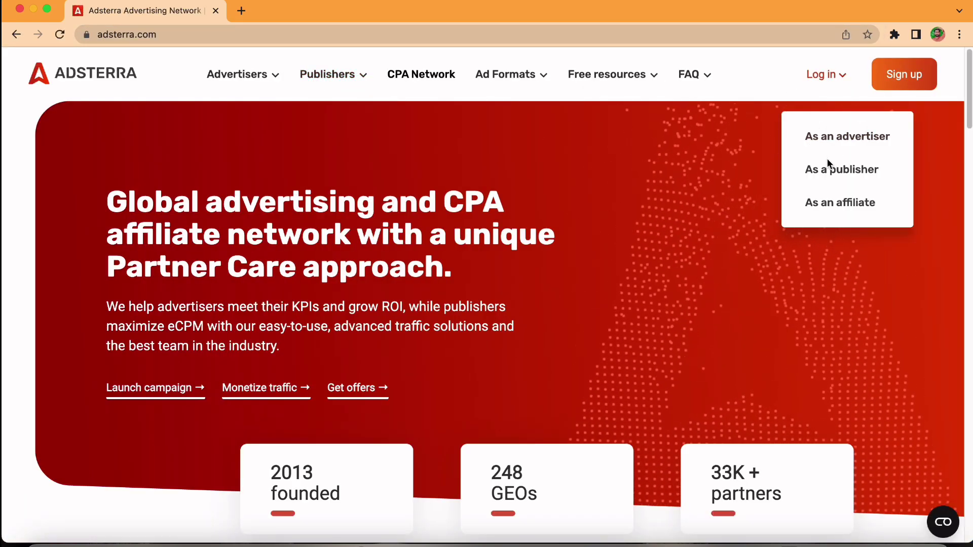
click(828, 162)
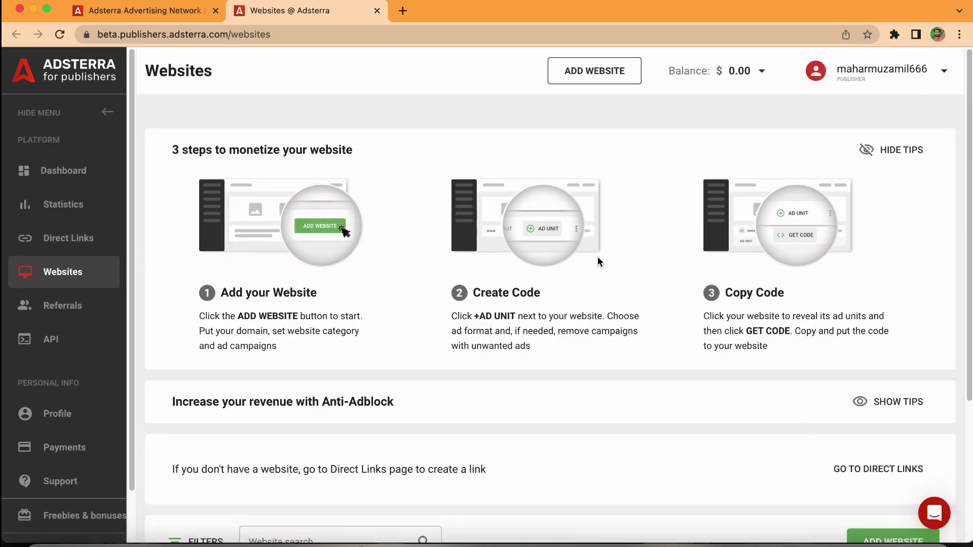
- Generate a referral invite link on the Referrals page of the publisher account and copy it
click(66, 309)
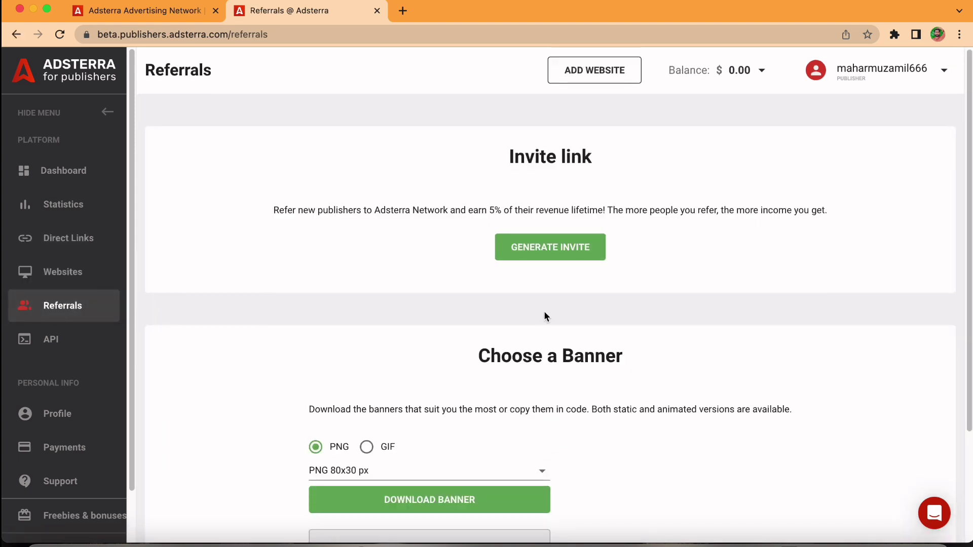
scroll(507, 317, down, 2)
scroll(522, 329, up, 2)
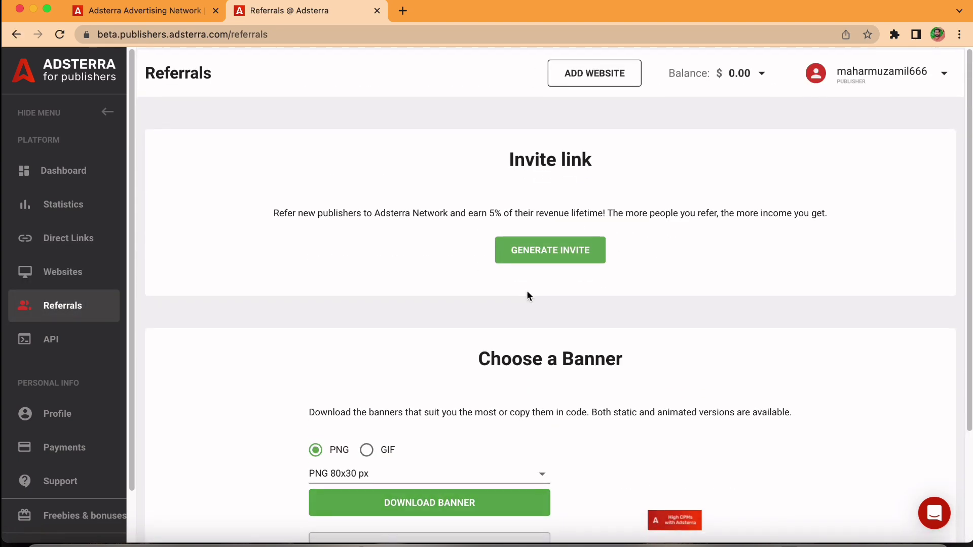
click(543, 254)
drag(441, 258, 706, 267)
right_click(604, 251)
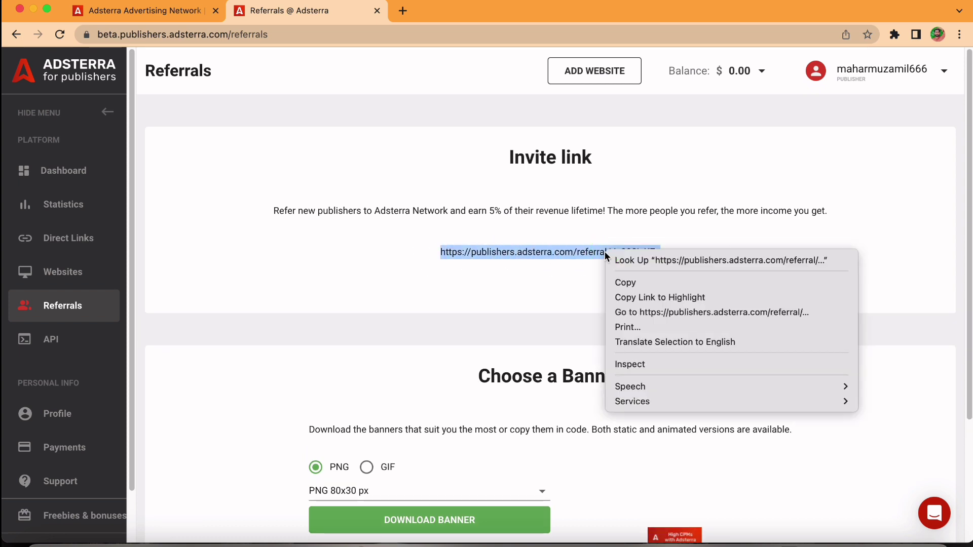
click(638, 276)
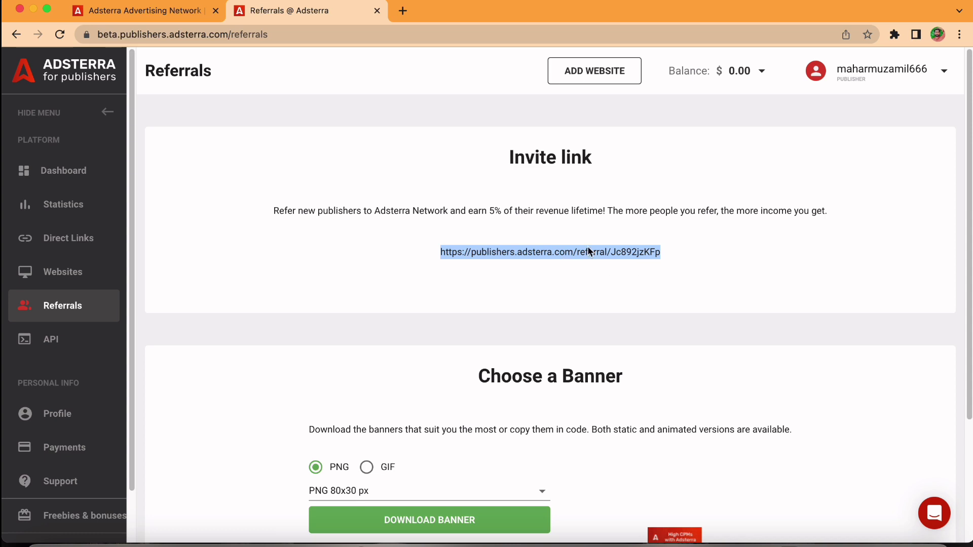
- Minimise this profile's window and open the copied referral link in a new tab of the window with the sign-up form
click(32, 9)
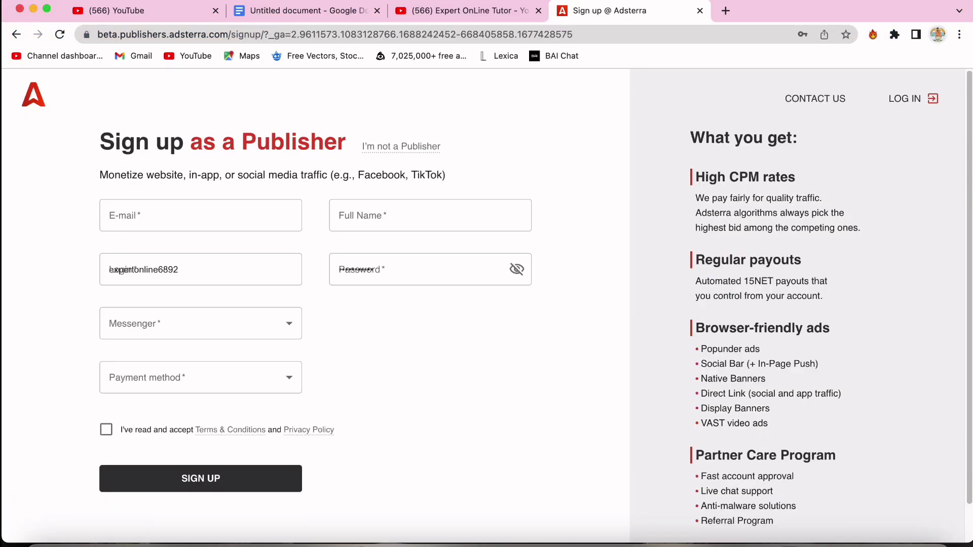
click(725, 11)
key(super+v)
key(Return)
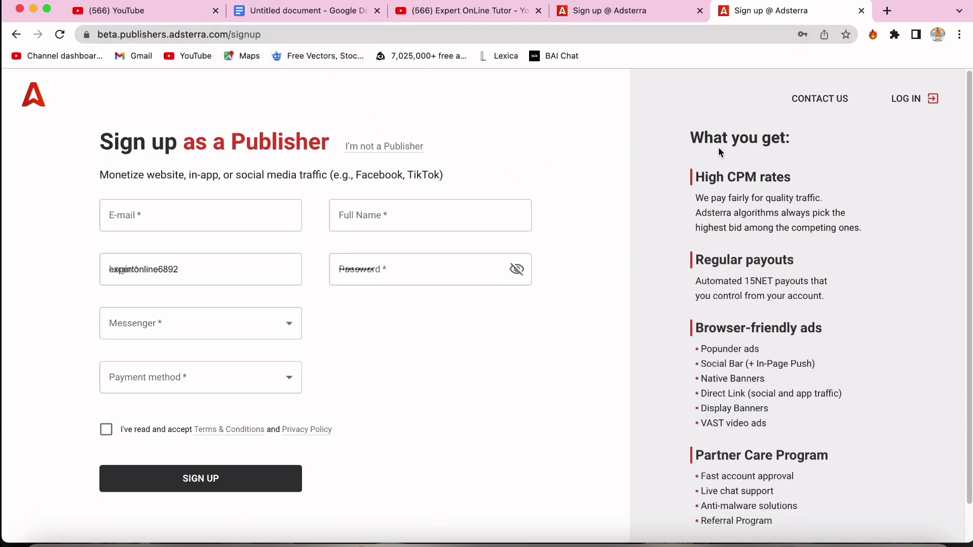
- Open the publisher log-in page from the sign-up form and go through its login and password fields
click(913, 99)
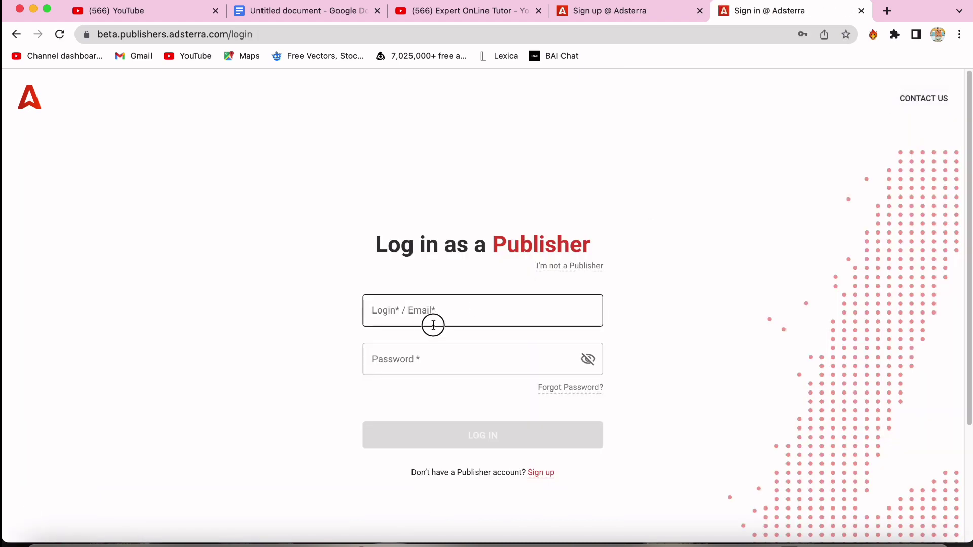
click(425, 314)
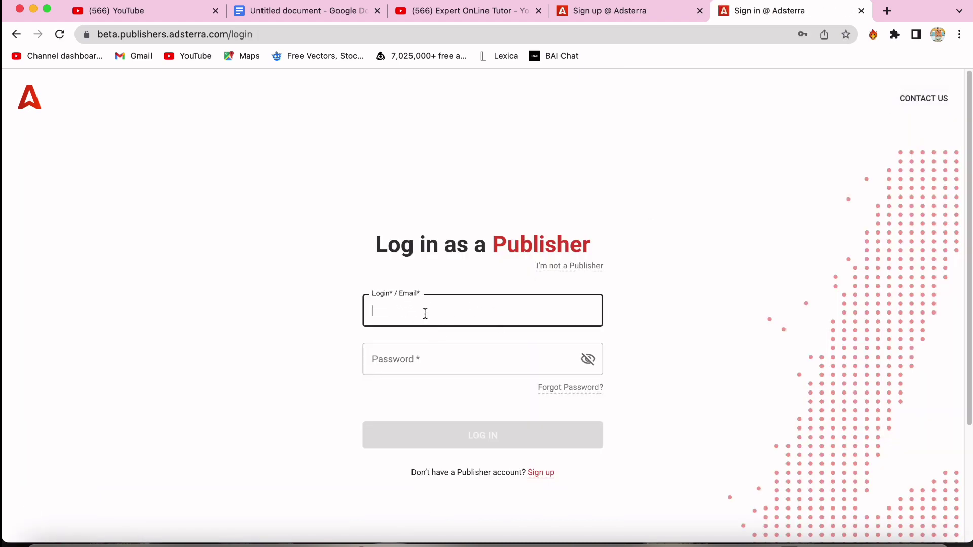
click(425, 346)
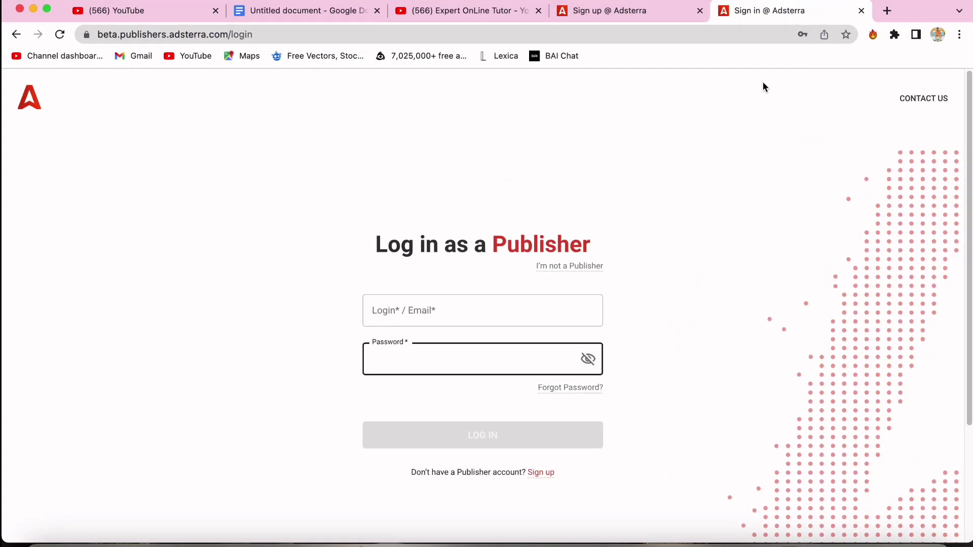
- Switch to the browser profile already logged in to the Adsterra publisher account and open its Direct Links page
click(939, 34)
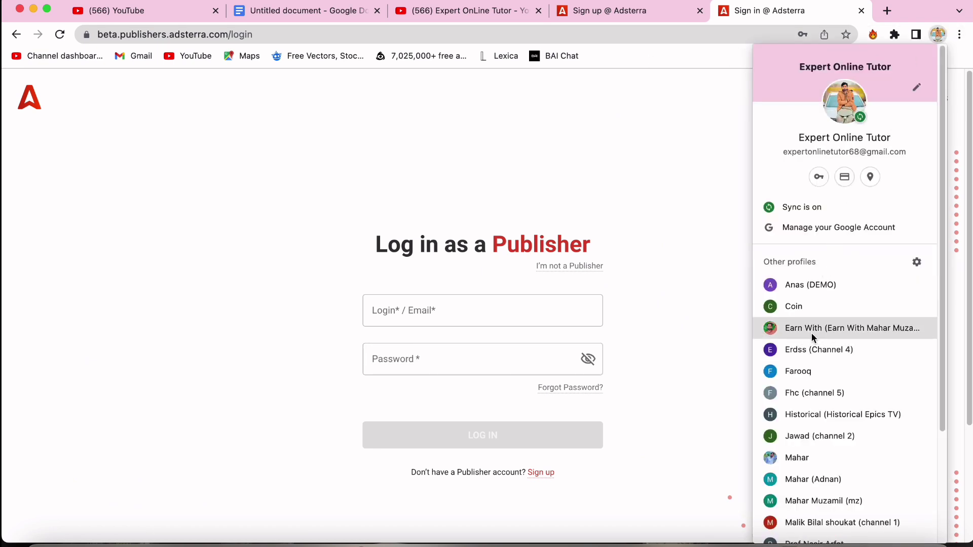
click(792, 446)
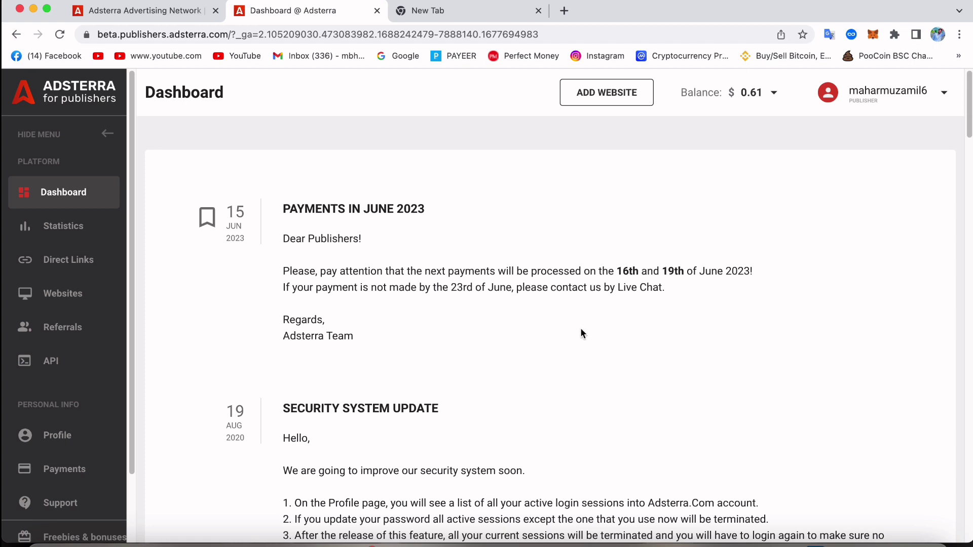
click(65, 261)
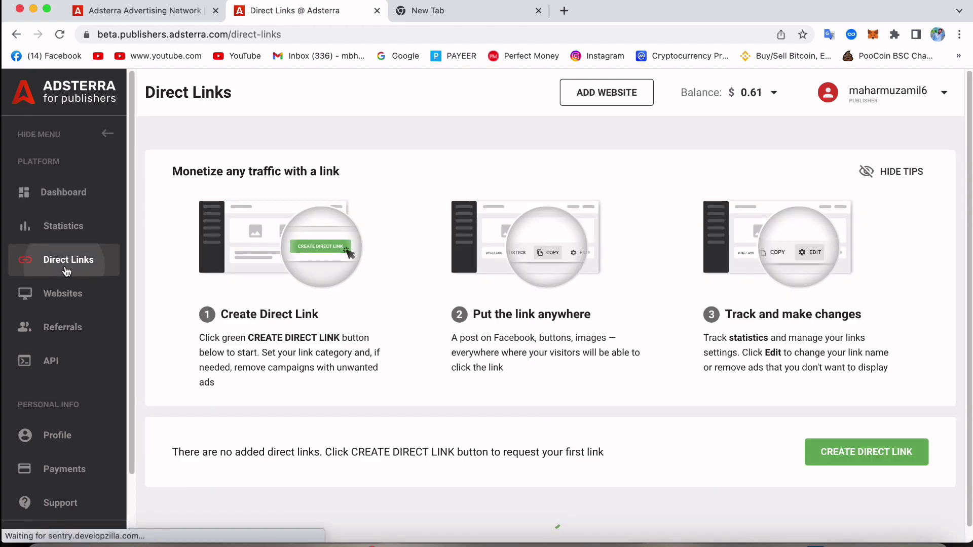
- Add a new direct link with the Adult category and check its status at the end of the direct links list
scroll(483, 327, down, 3)
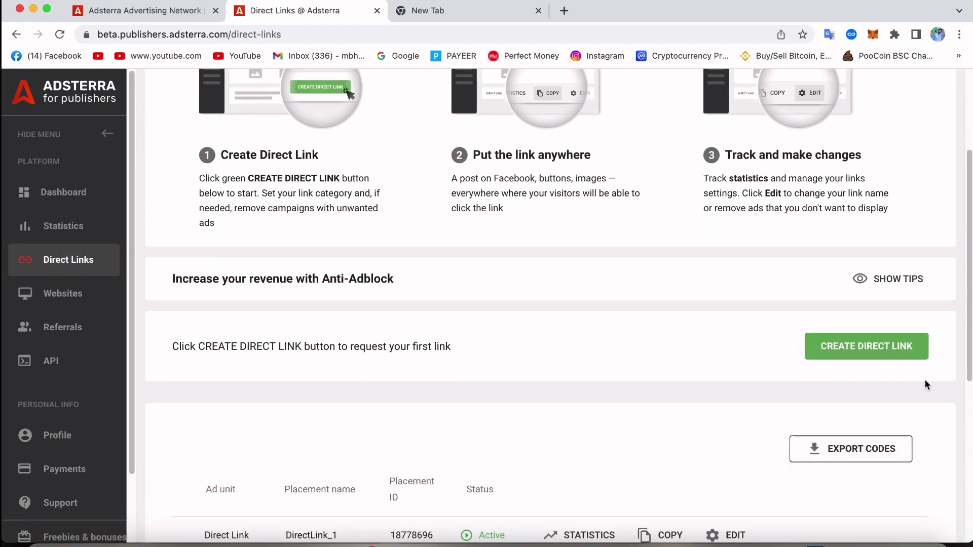
click(848, 349)
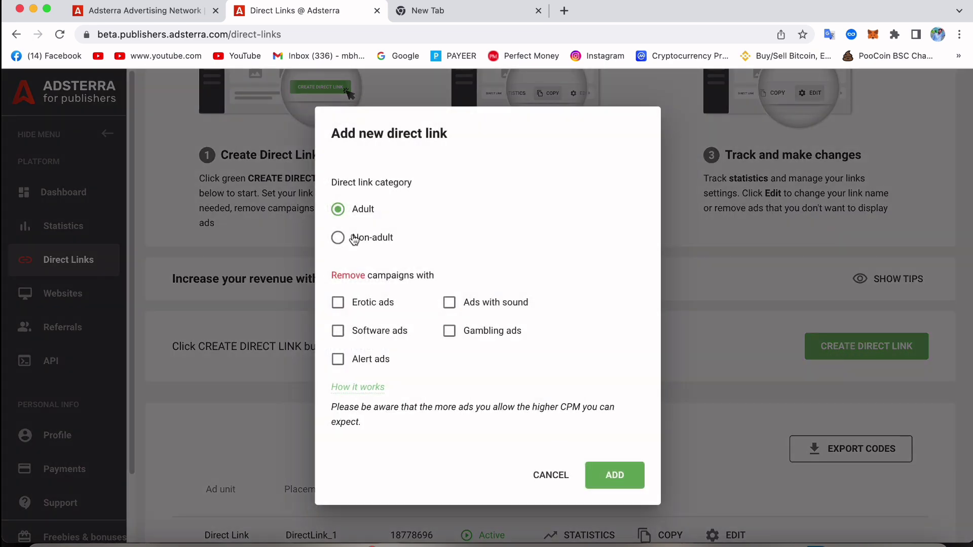
click(614, 475)
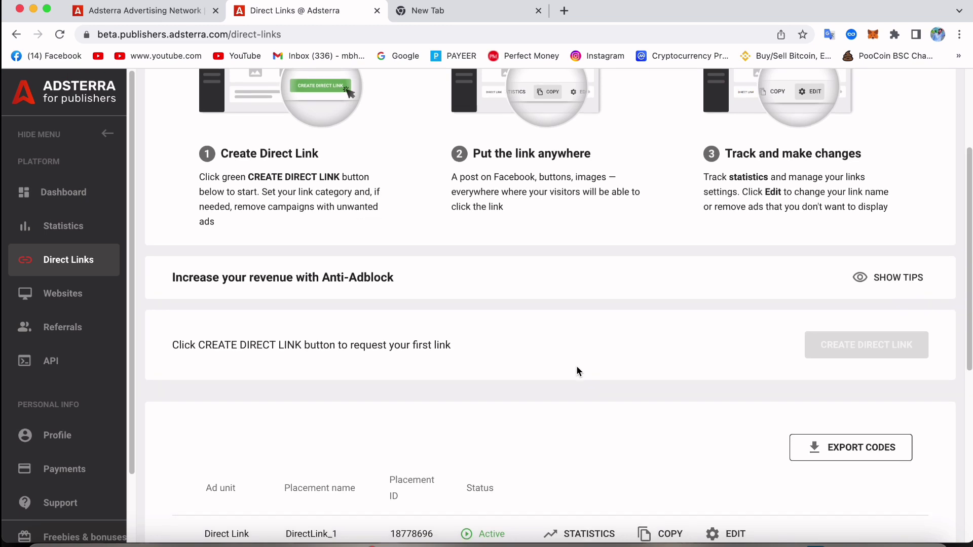
scroll(578, 372, down, 7)
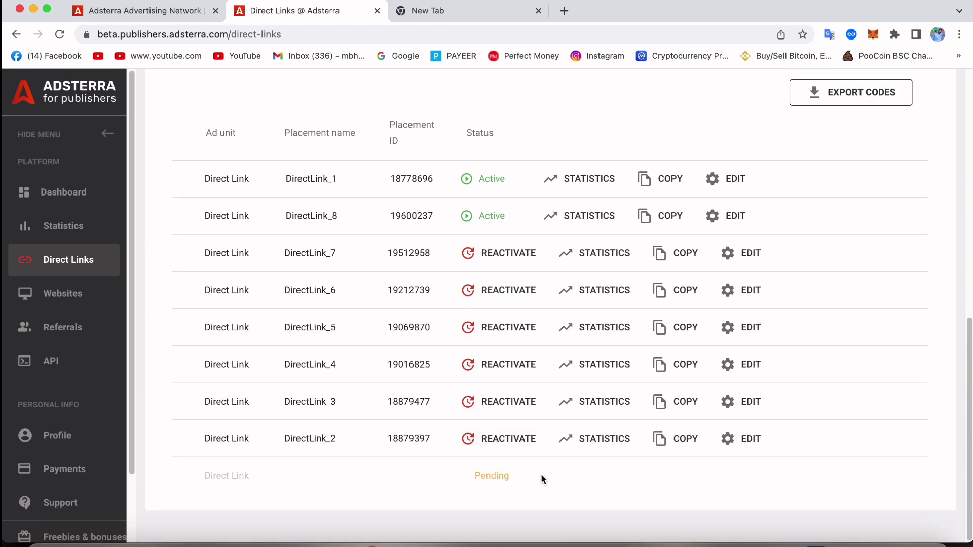
drag(540, 475, 395, 482)
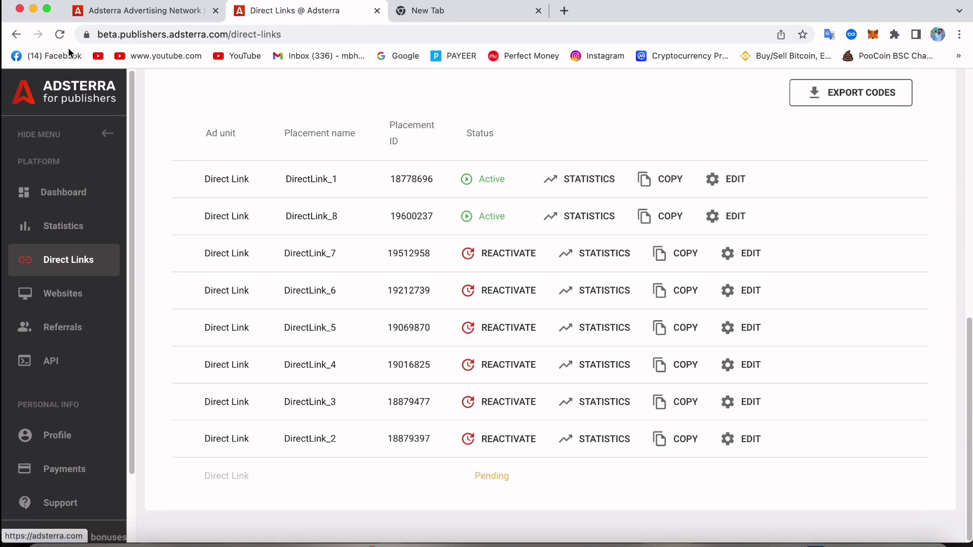
click(60, 34)
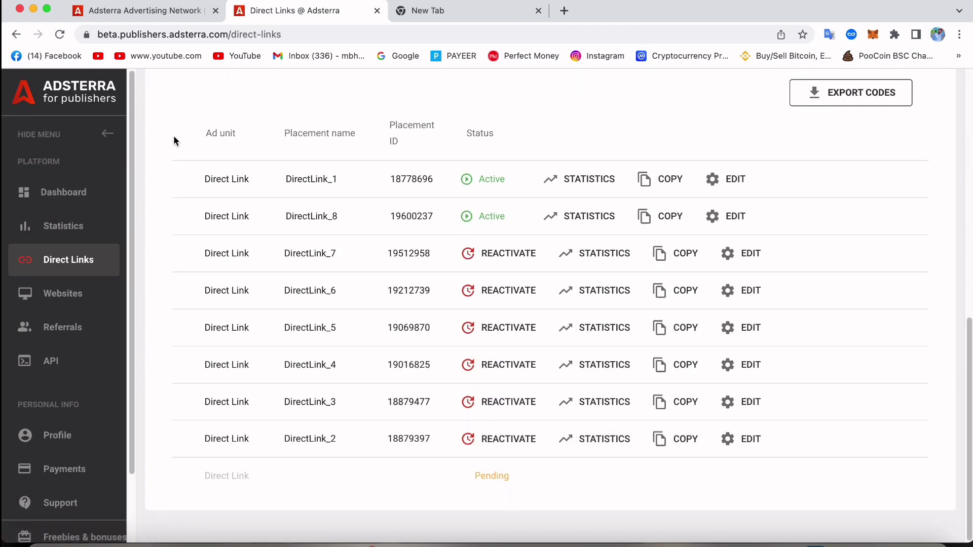
click(60, 34)
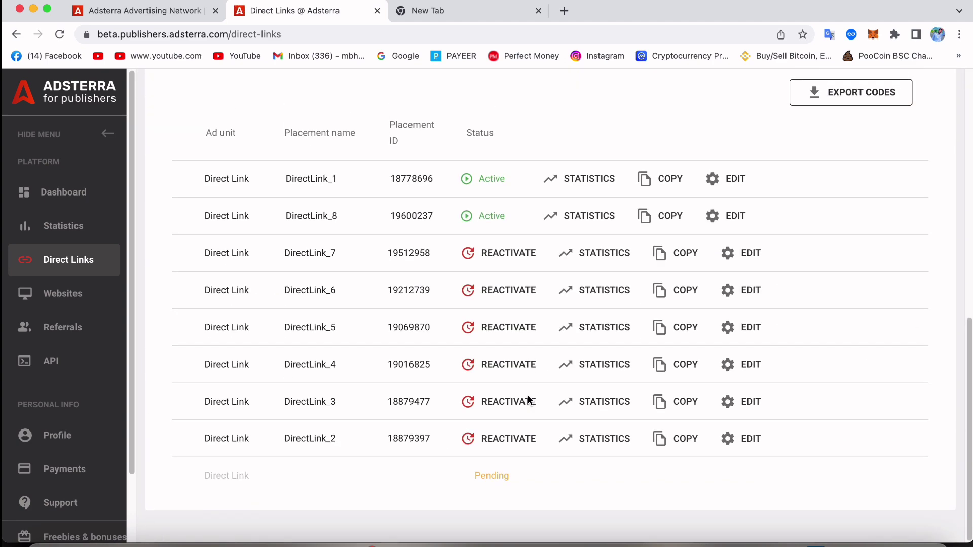
- Copy the URL of the active direct link DirectLink_1
scroll(728, 278, up, 3)
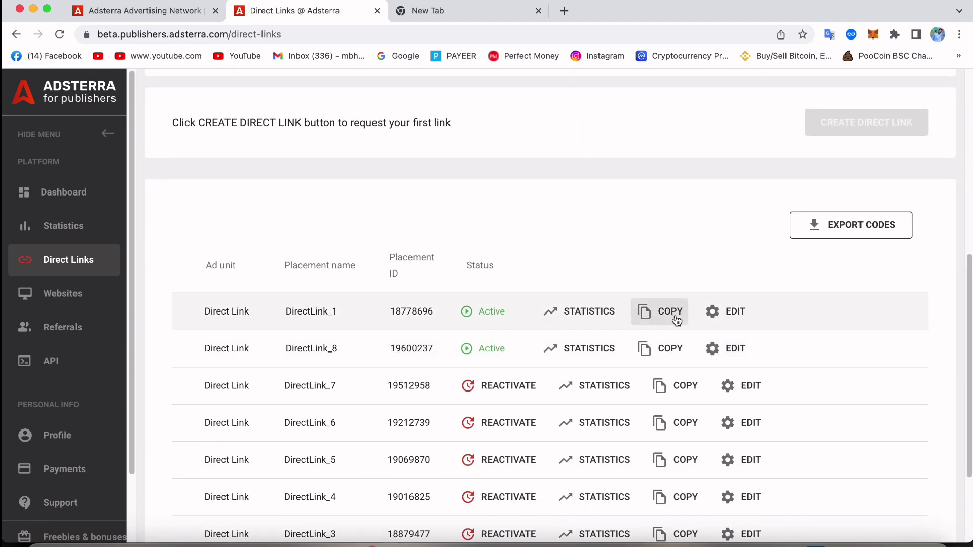
click(677, 318)
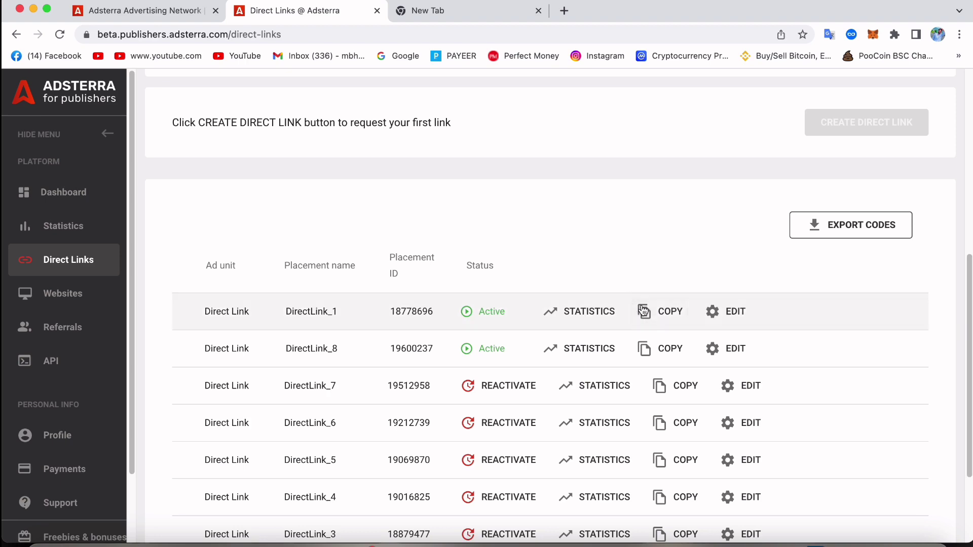
click(644, 311)
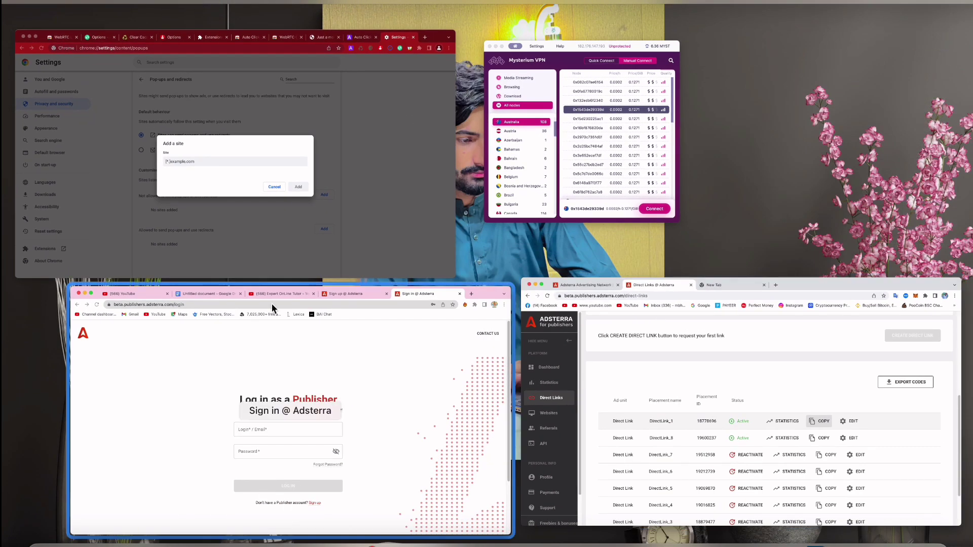
- Switch to the window with the pop-up settings and add the copied direct link as a site allowed to send pop-ups and use redirects
click(326, 183)
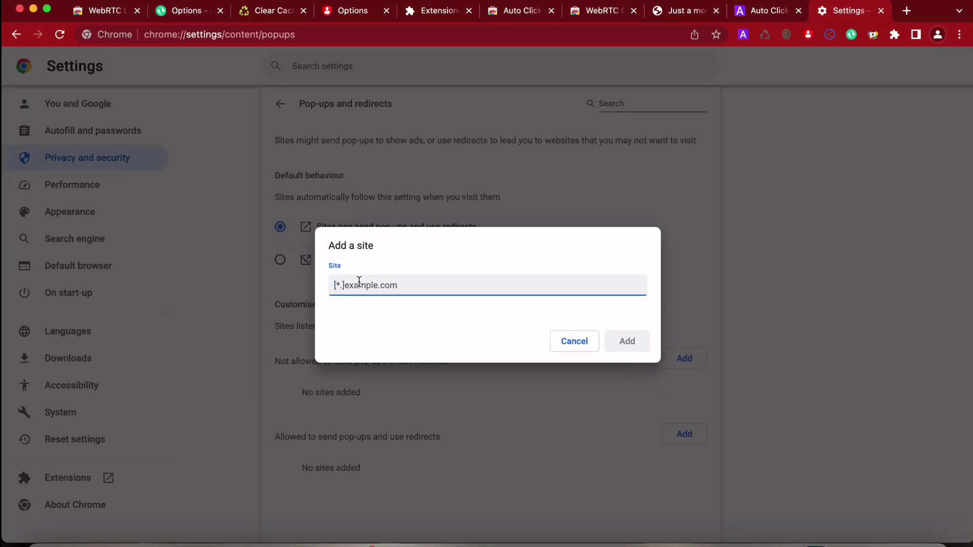
key(super+v)
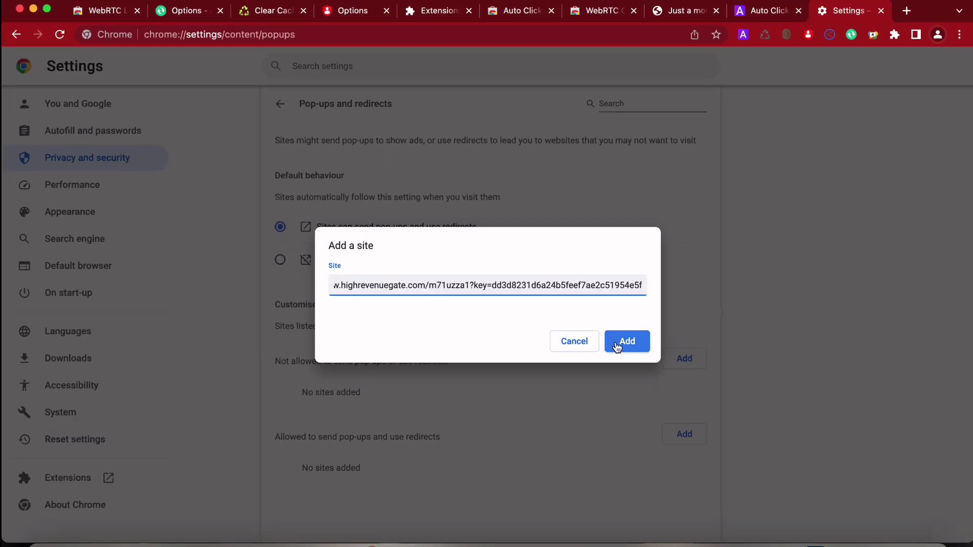
click(627, 342)
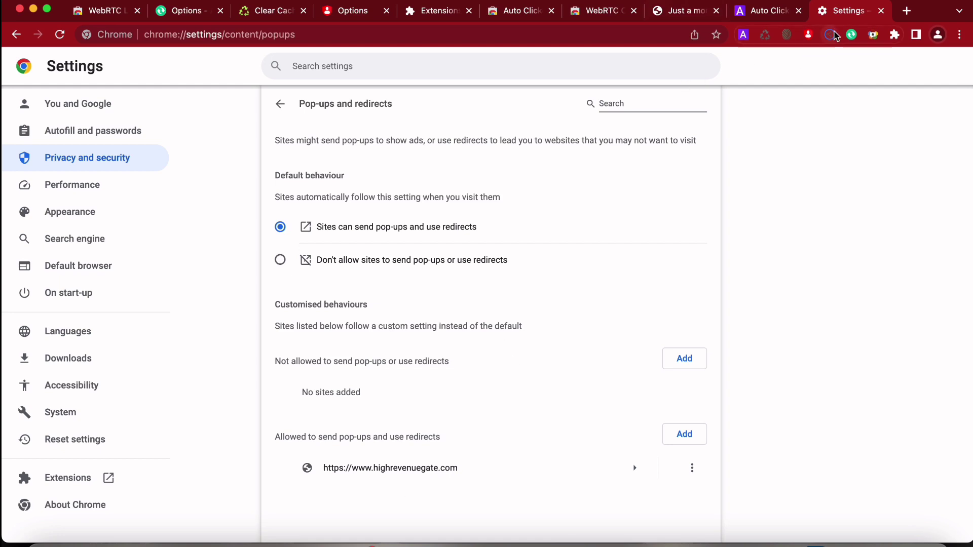
- Open the Auto Refresh Plus options and add the copied direct link to the Auto Start URLs
click(851, 35)
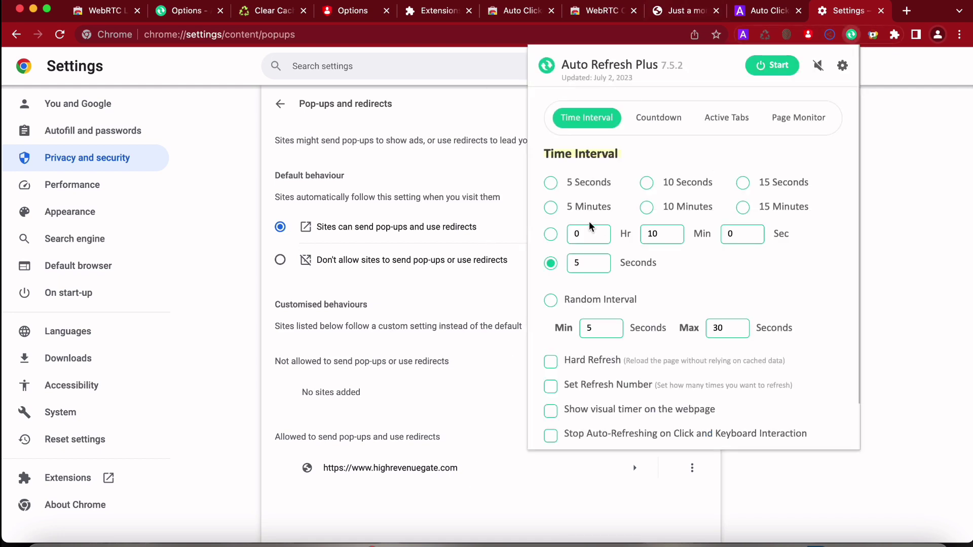
click(842, 65)
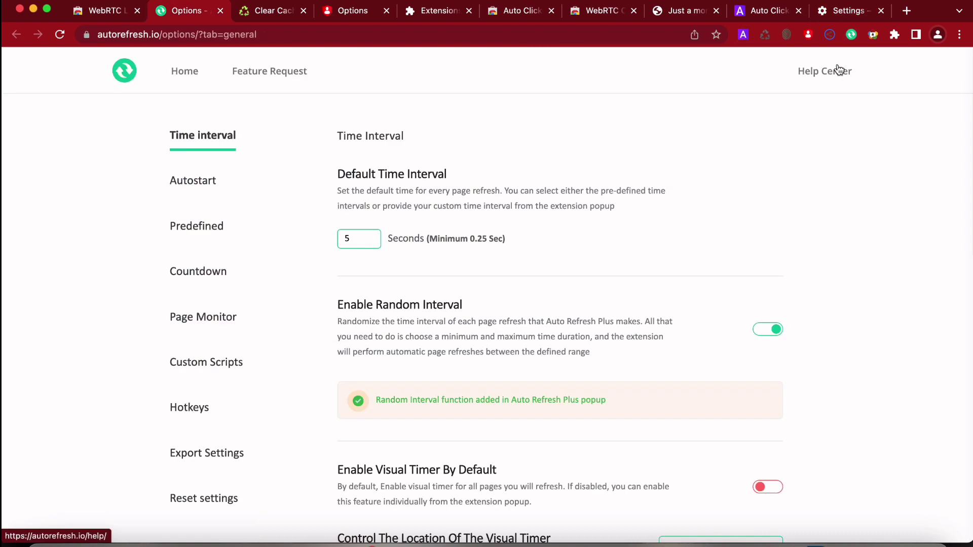
click(214, 190)
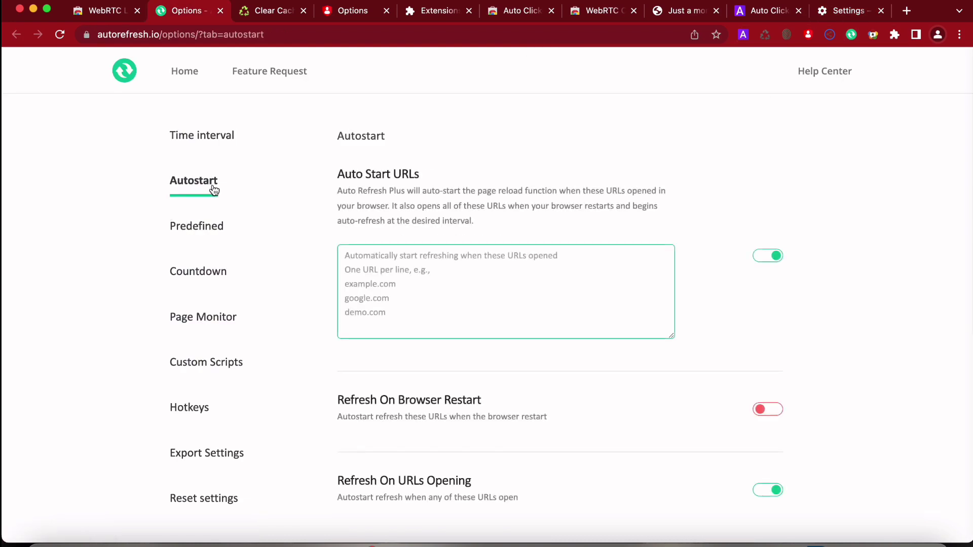
key(super+v)
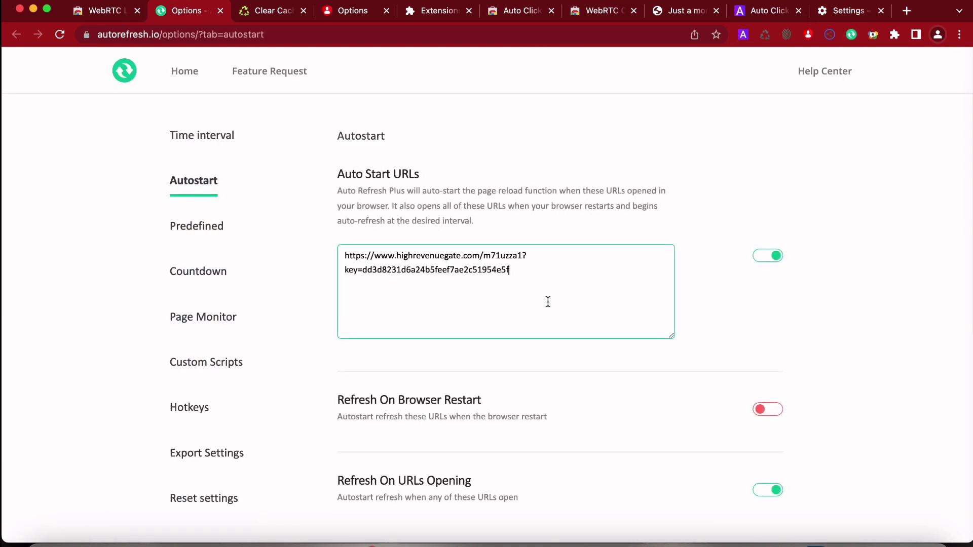
scroll(614, 361, down, 1)
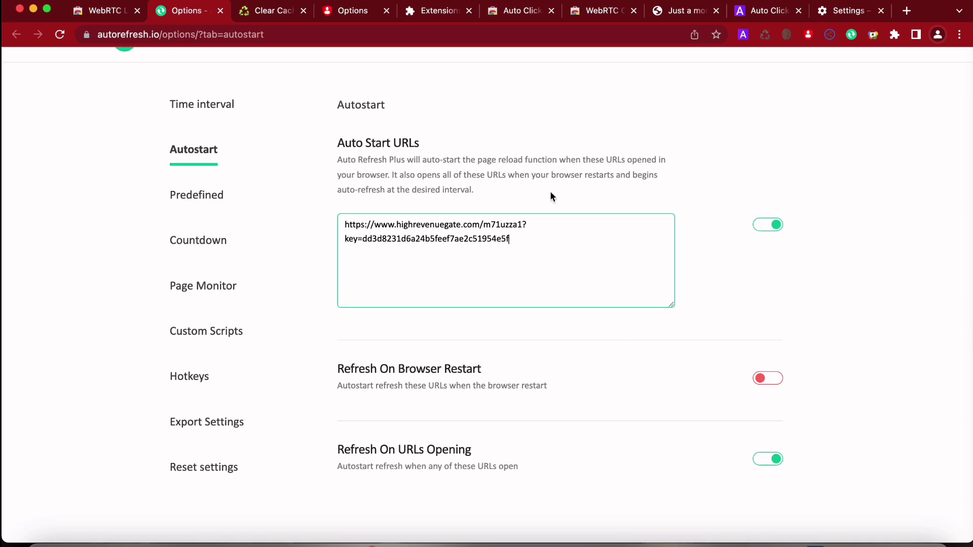
scroll(507, 335, down, 2)
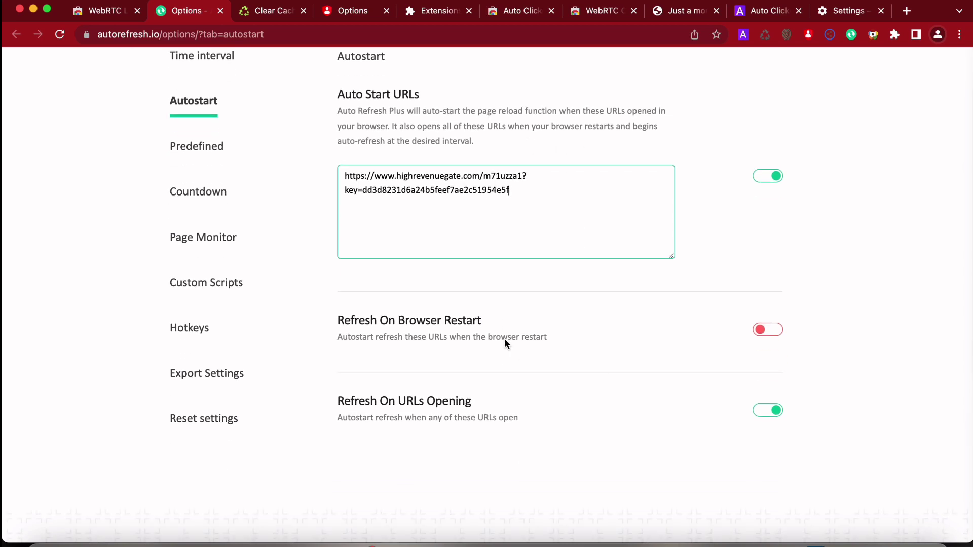
- Review the Predefined and Time Interval options of Auto Refresh Plus and go to the extension's home page
click(195, 150)
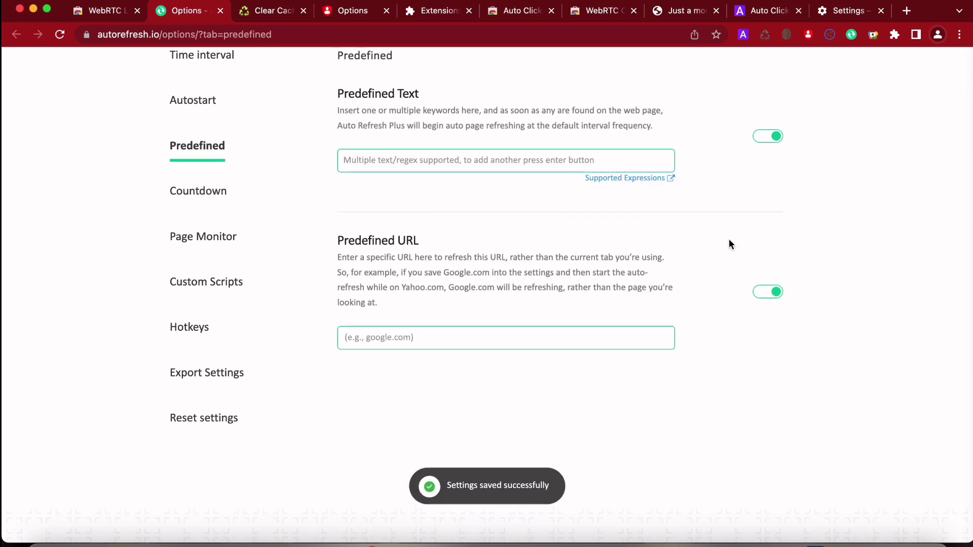
scroll(588, 294, up, 3)
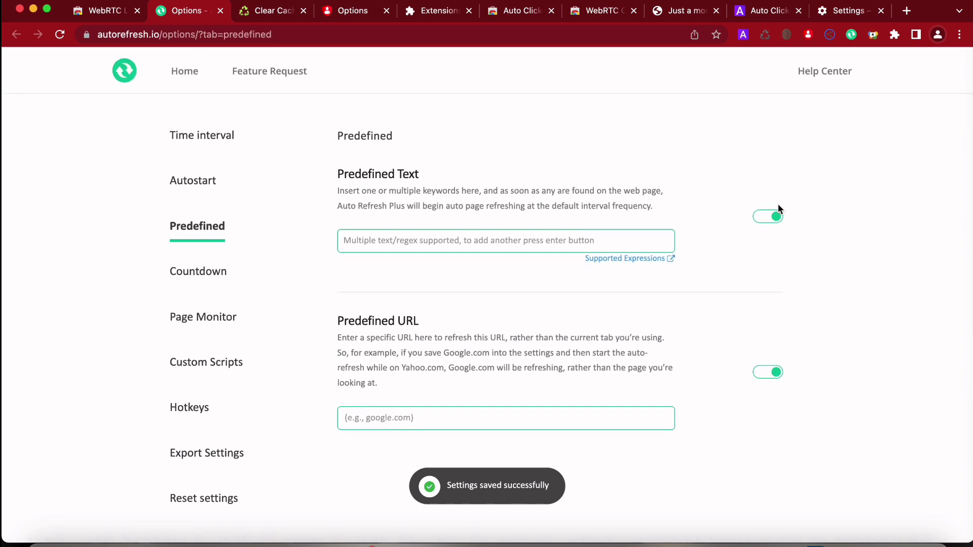
click(759, 221)
click(233, 138)
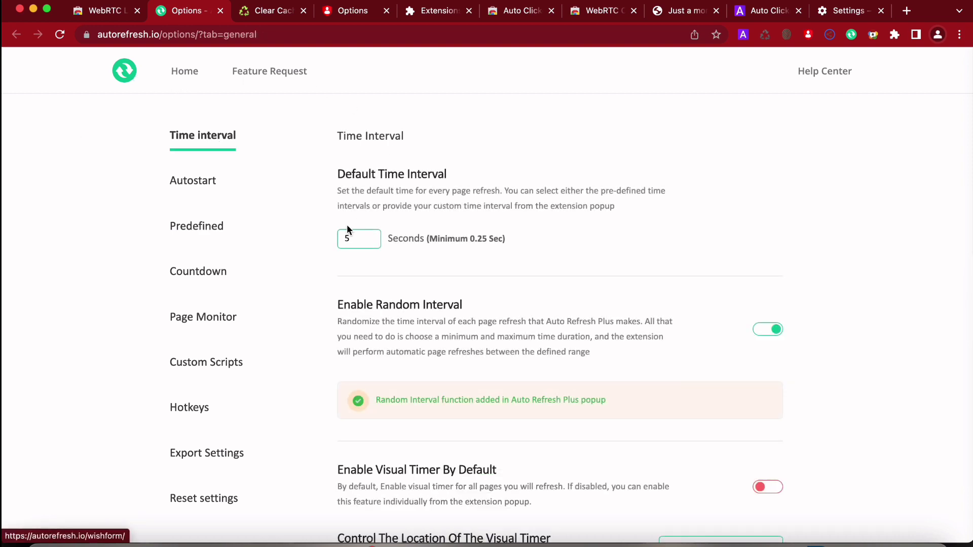
click(130, 75)
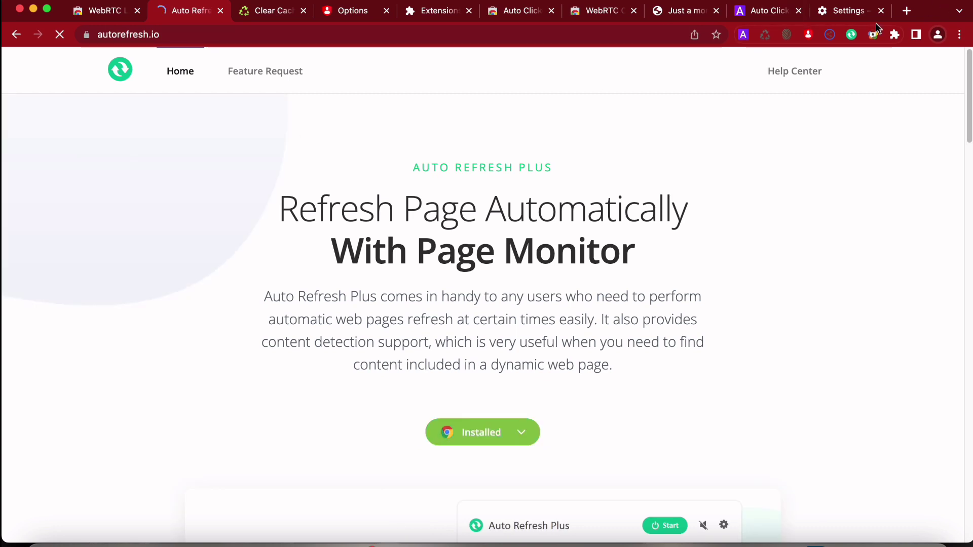
- Load the copied highrevenuegate.com direct link in a new tab
click(906, 10)
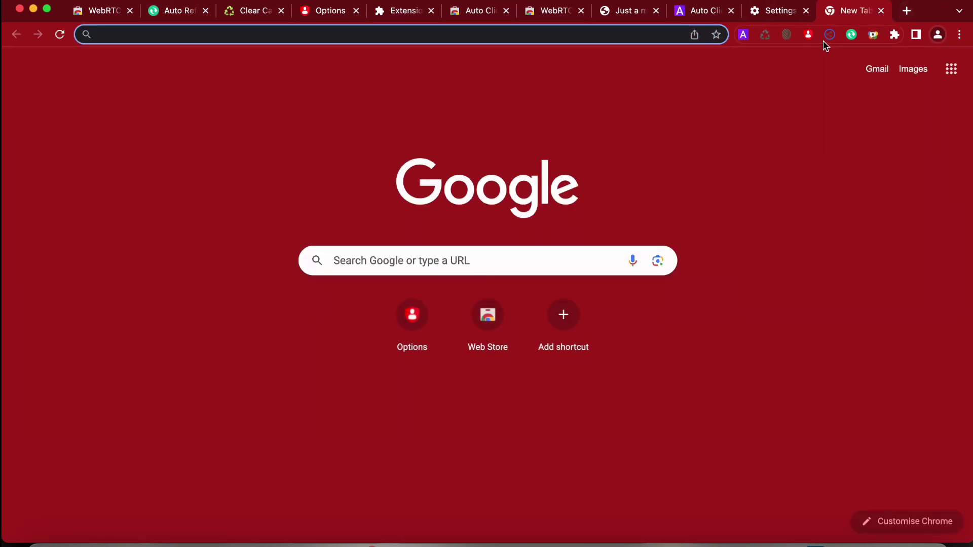
click(851, 34)
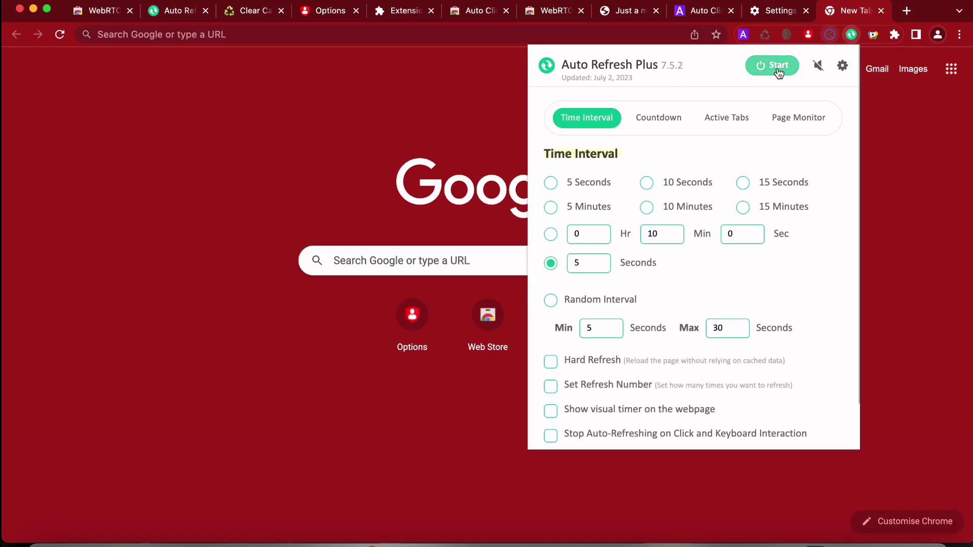
click(260, 40)
key(super+v)
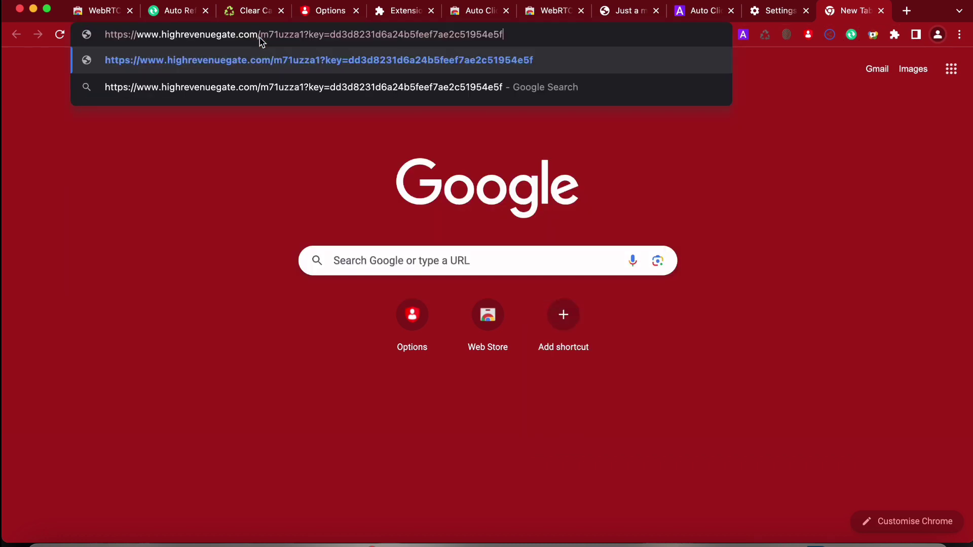
key(Return)
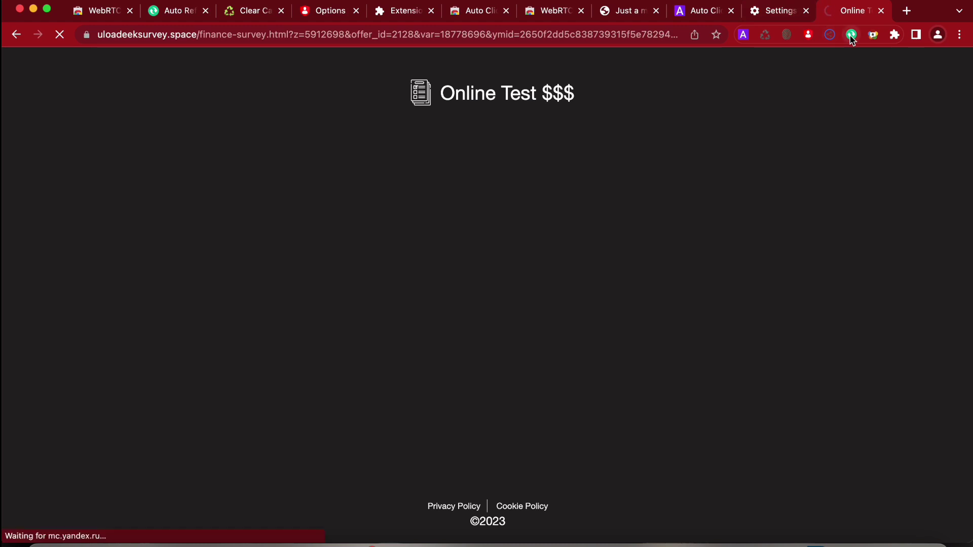
- Start Auto Refresh Plus on the loaded ad page at a 5-second interval and allow its request for additional permissions
click(851, 35)
click(771, 65)
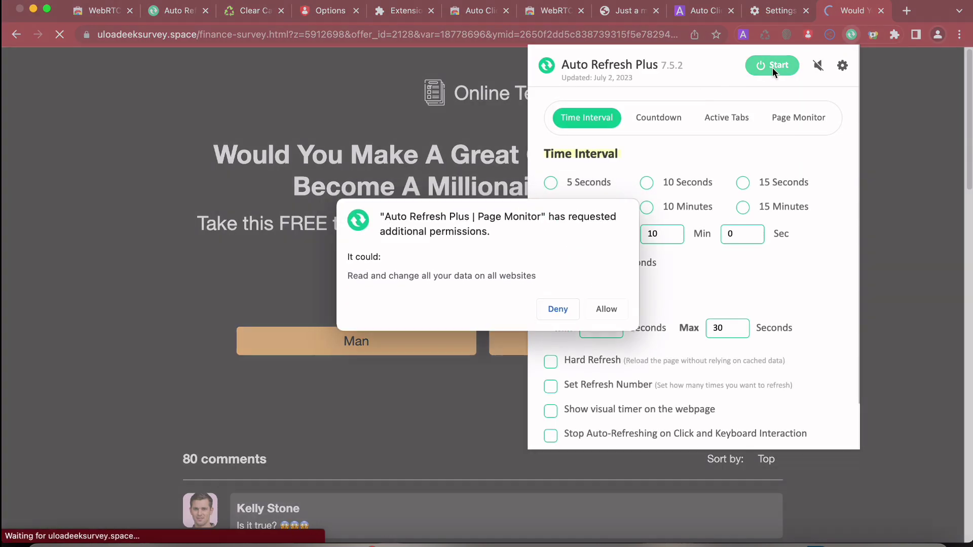
click(607, 312)
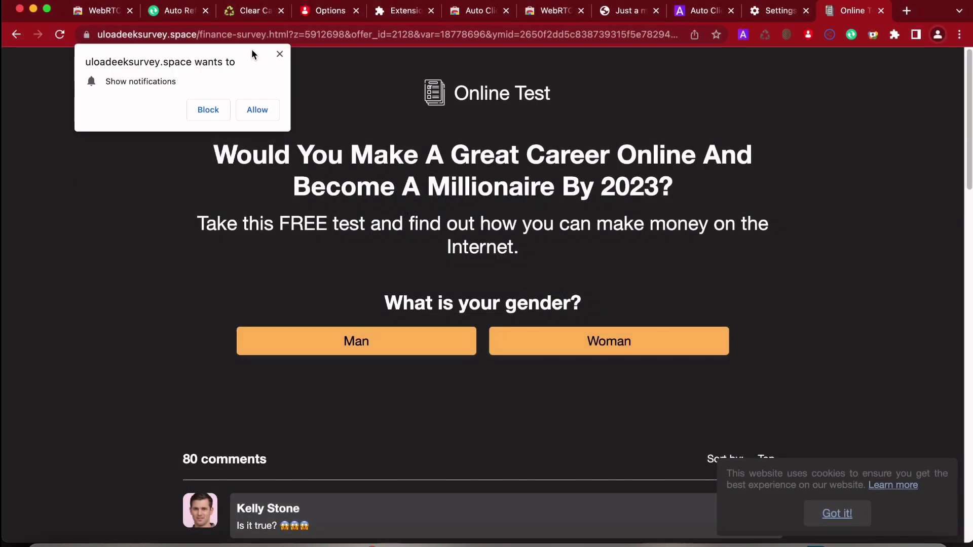
- Dismiss the site's notification request and load the highrevenuegate.com direct link in another new tab
click(279, 54)
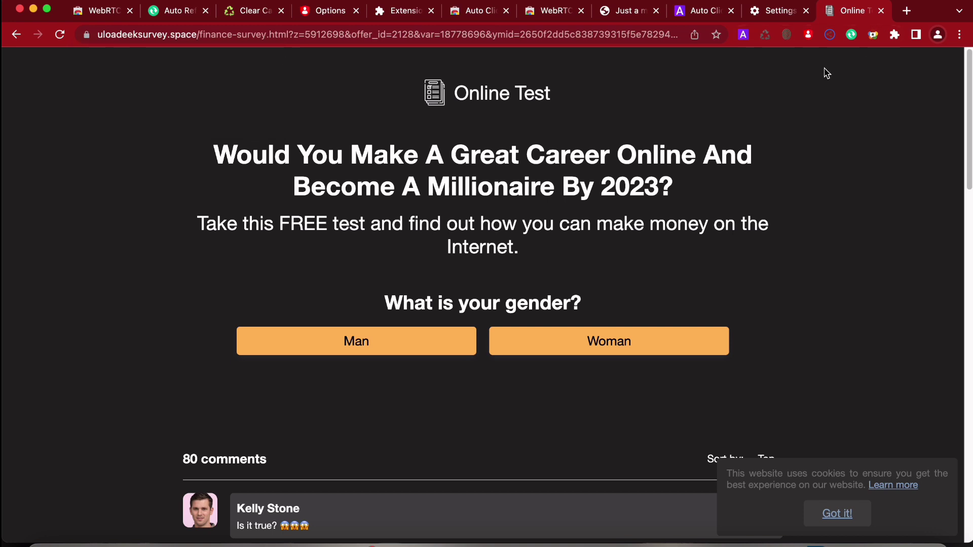
click(906, 11)
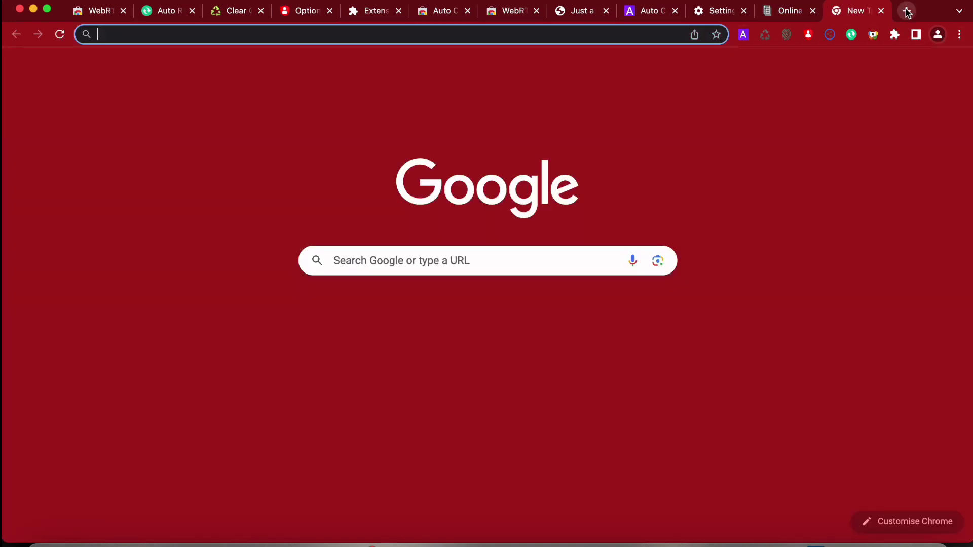
text(https://www.highrevenuegate.com/m71uzza1?key=dd3d8231d6a24b5feef7ae2c51954e5f)
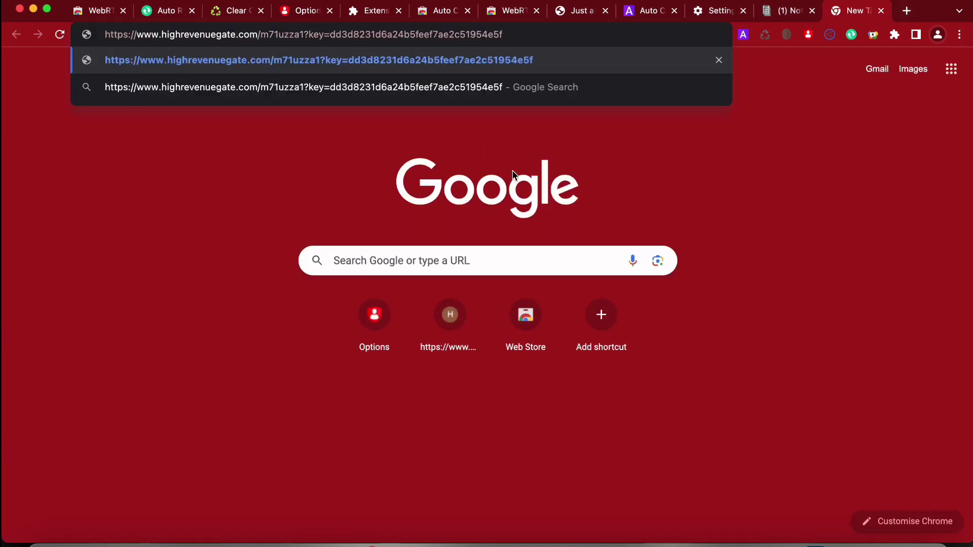
key(Return)
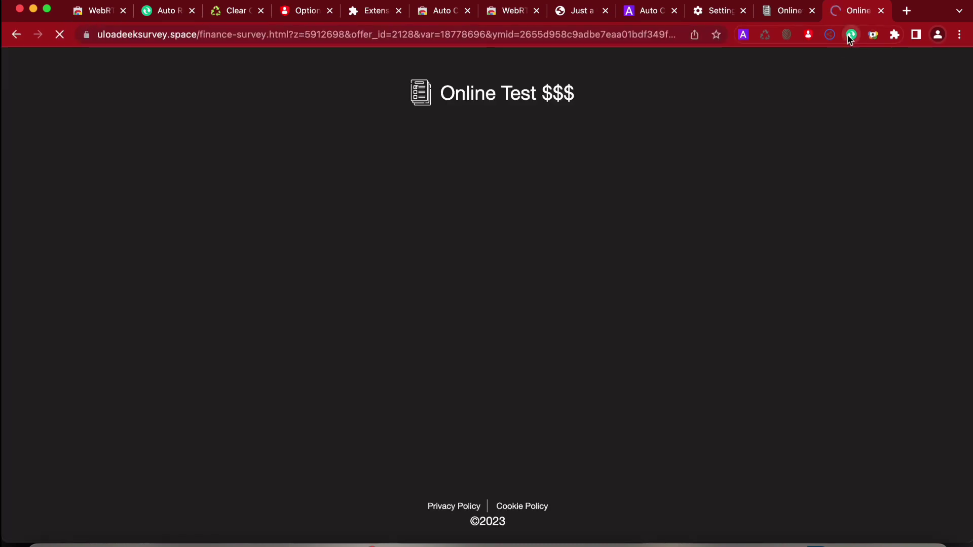
- Start Auto Refresh Plus at the 5-second interval on the new ad page and dismiss its notification requests and cookie notice
click(851, 36)
click(772, 66)
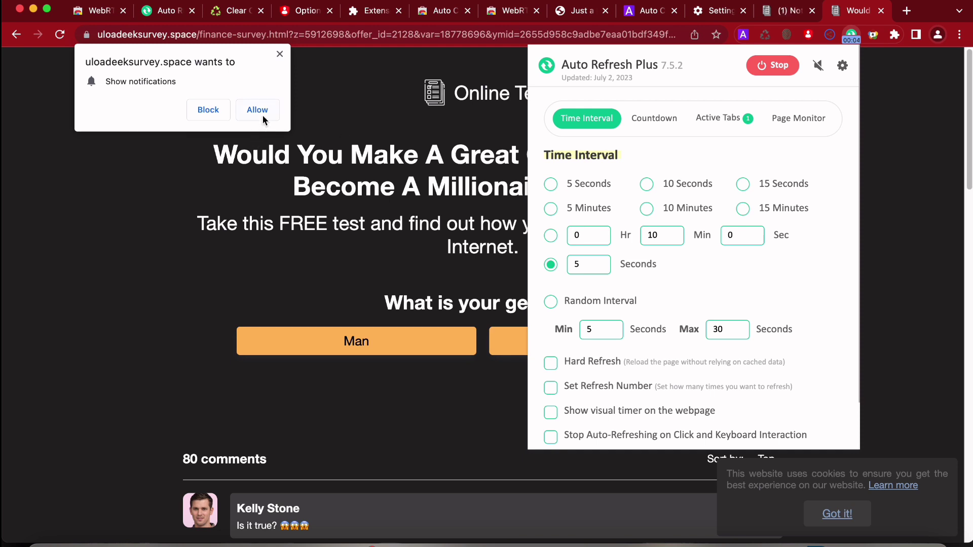
click(280, 54)
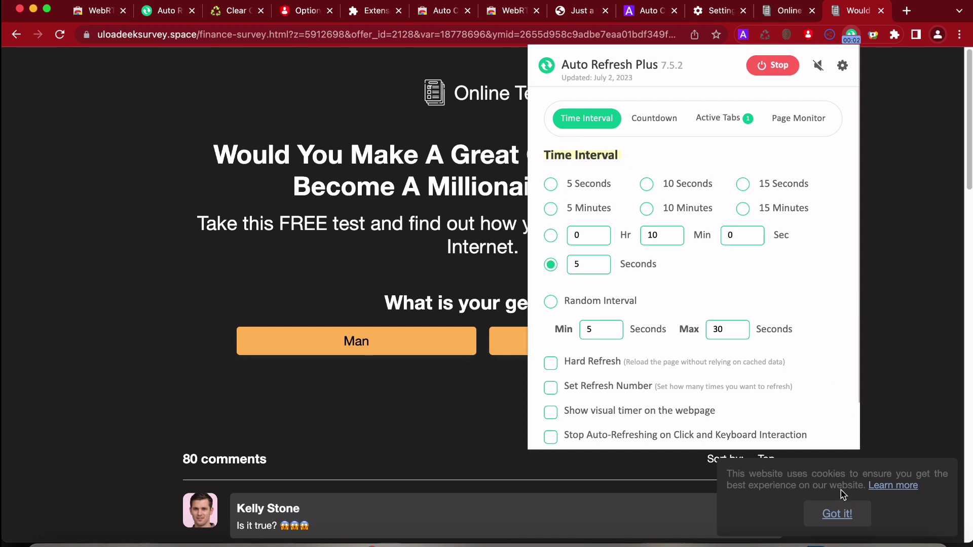
click(836, 506)
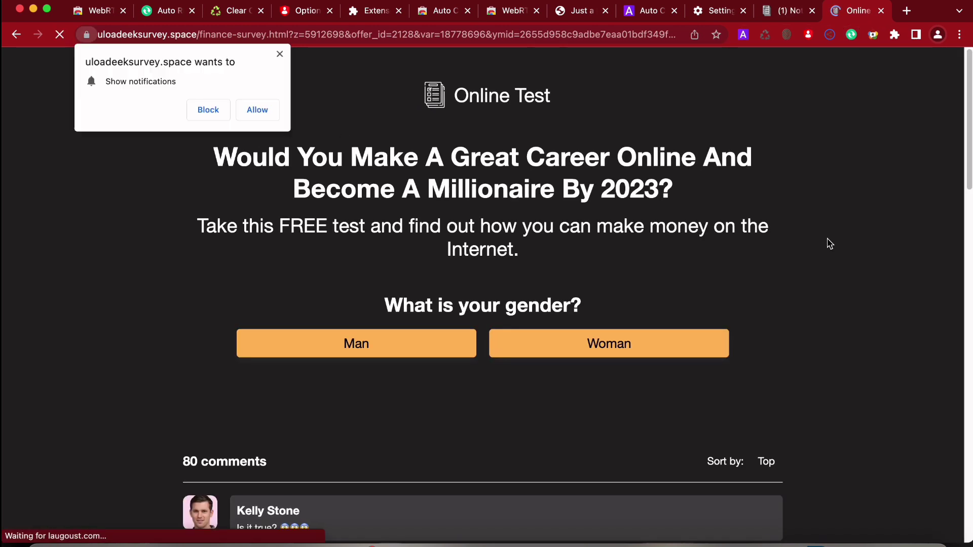
click(280, 54)
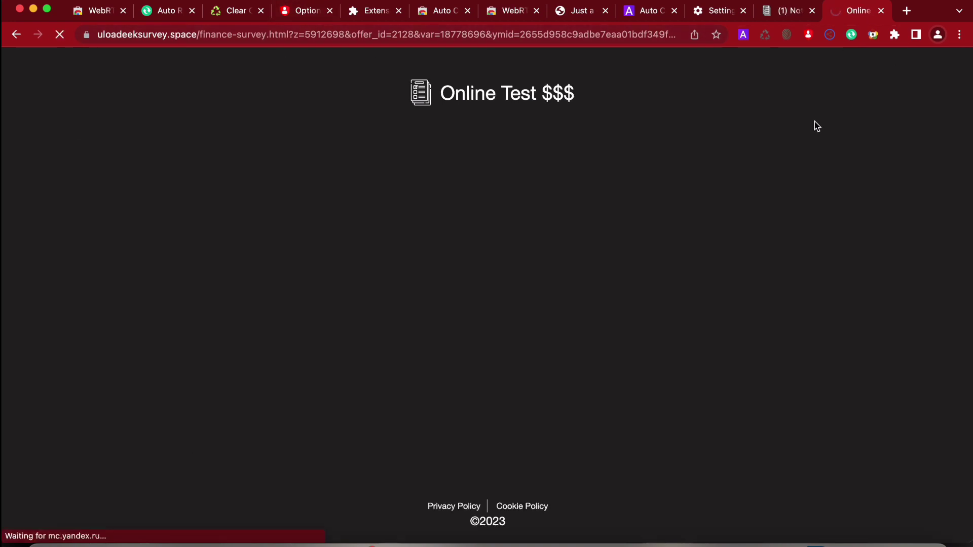
- Switch back and forth between the two ad tabs to check how each one refreshes, ending on the earlier tab
click(792, 20)
click(839, 13)
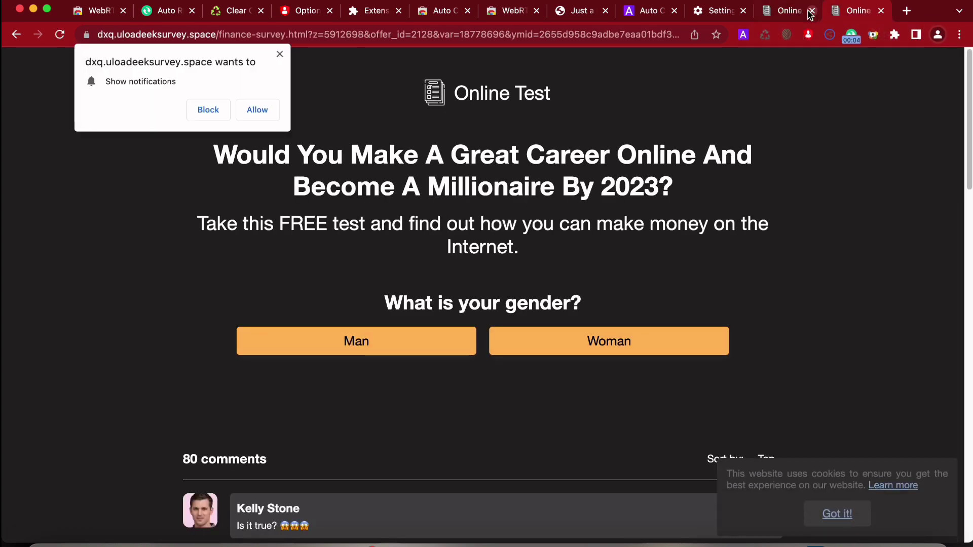
click(789, 18)
click(841, 14)
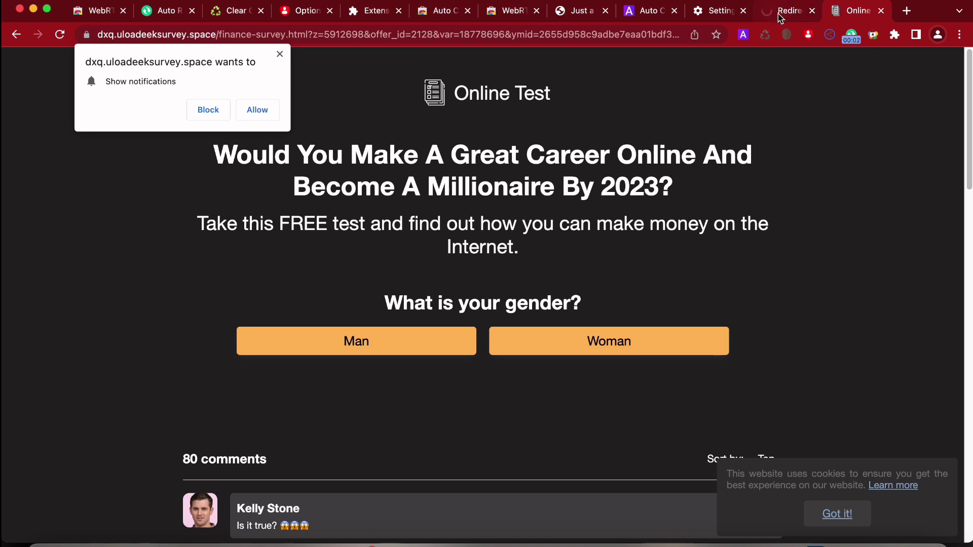
click(788, 17)
click(847, 12)
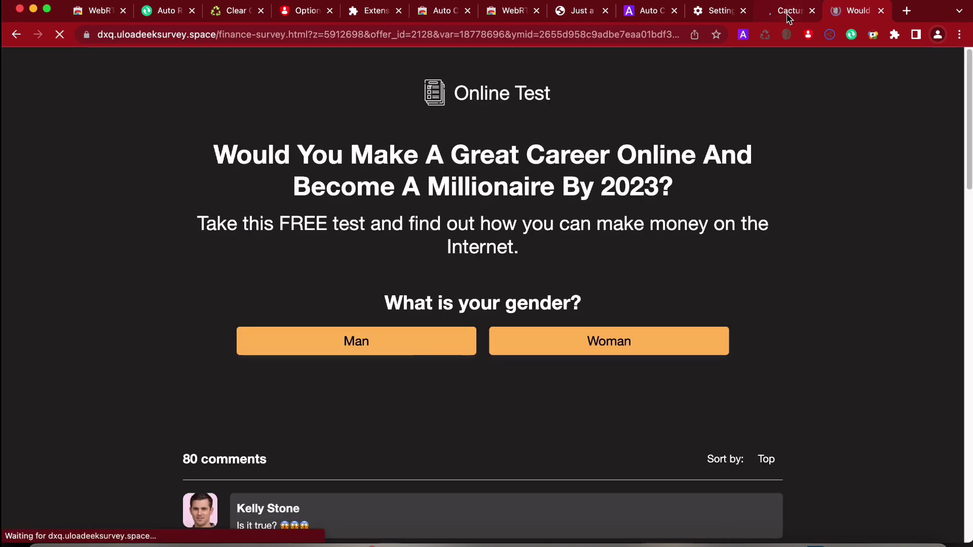
click(789, 18)
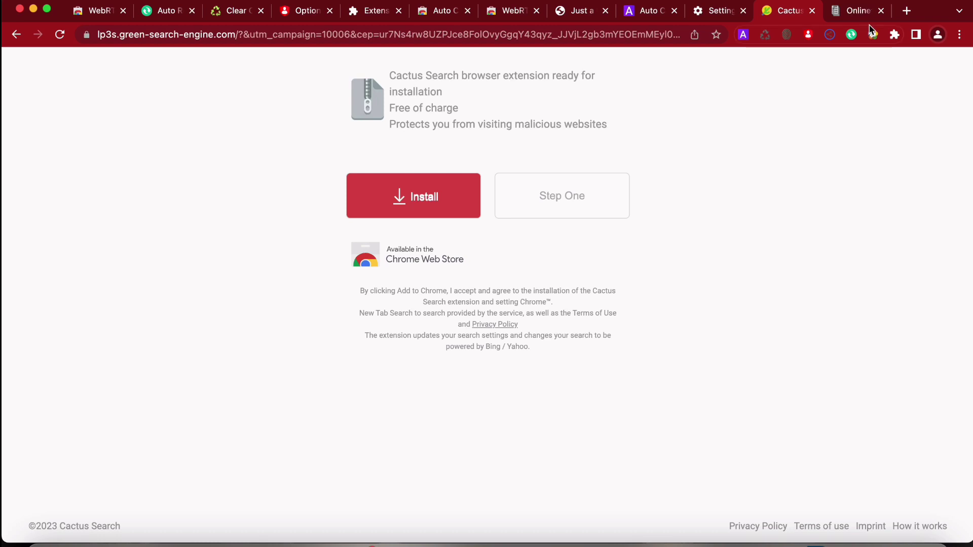
- Load the direct link in three more tabs and start Auto Refresh Plus at the 5-second interval in each
click(907, 11)
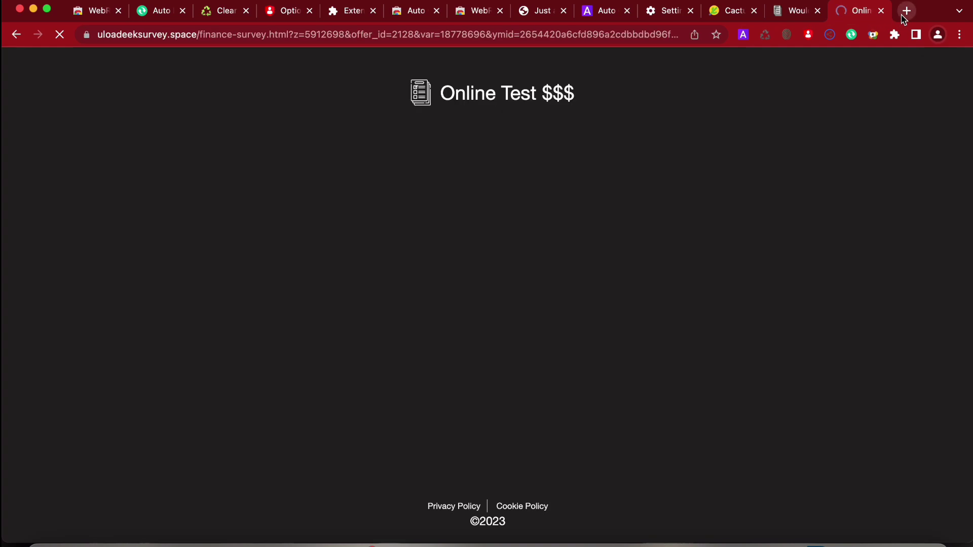
click(851, 35)
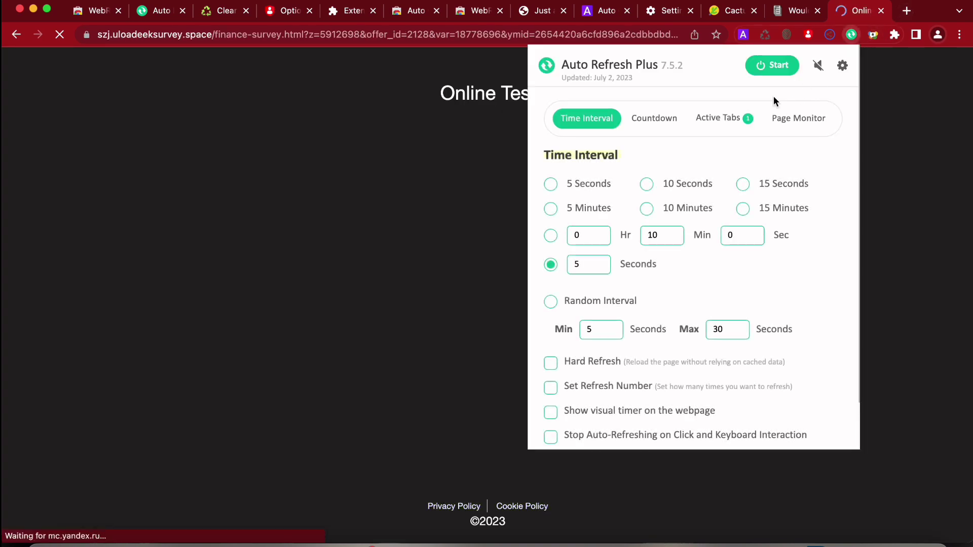
click(771, 68)
click(907, 11)
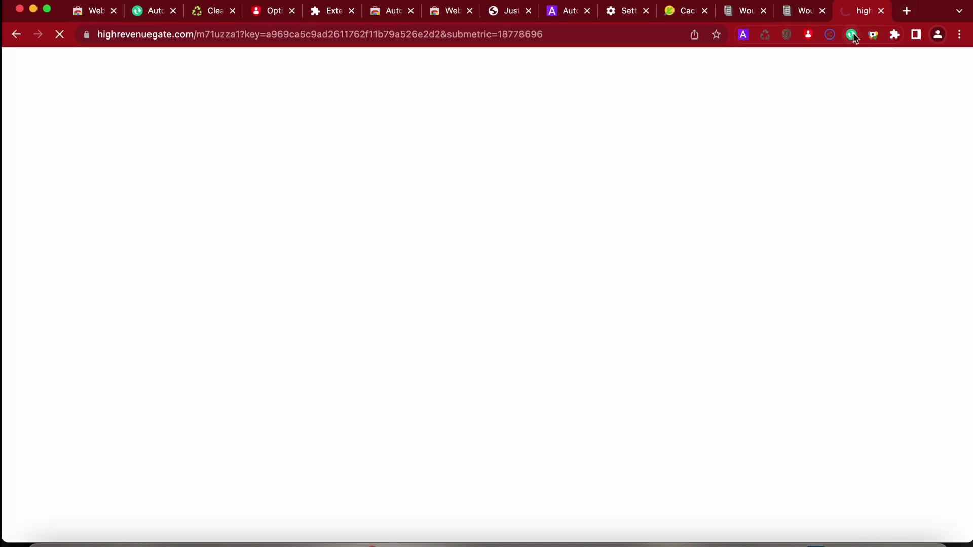
click(852, 35)
click(774, 66)
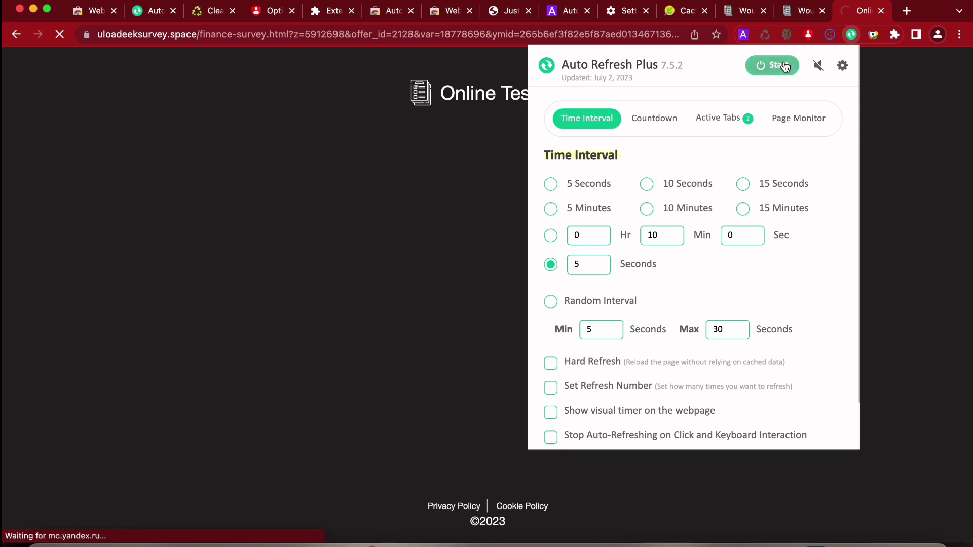
click(781, 66)
click(907, 10)
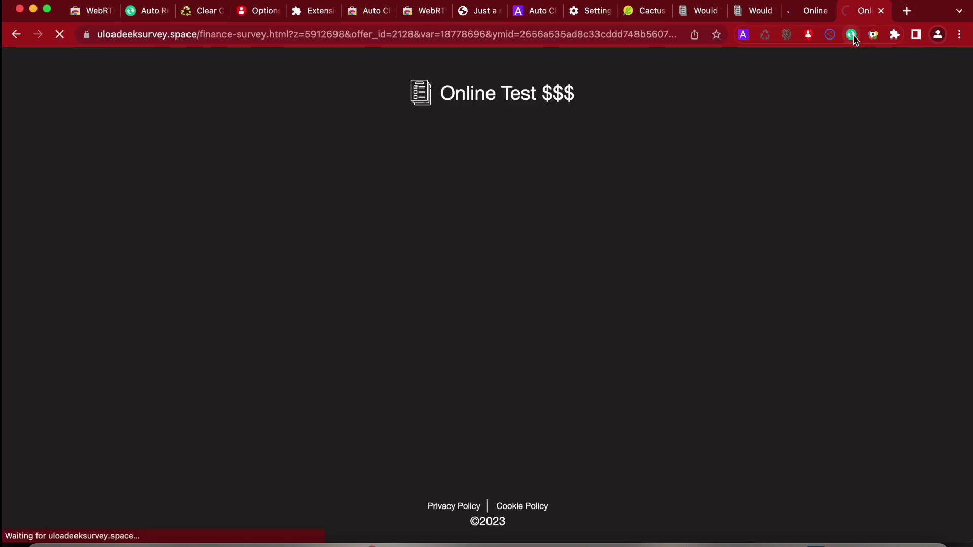
click(852, 34)
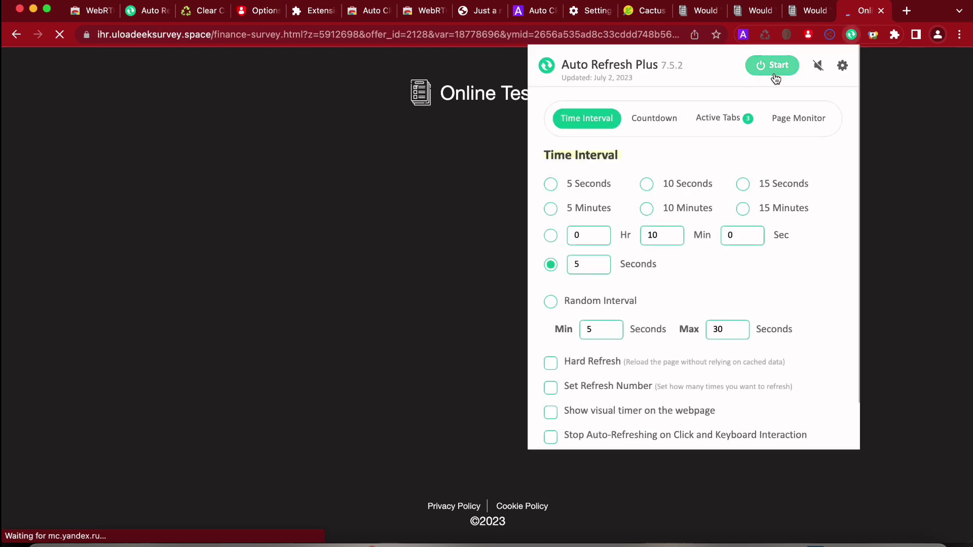
- Load the direct link in one further tab with Auto Refresh Plus open on it, and add an empty tab
click(907, 11)
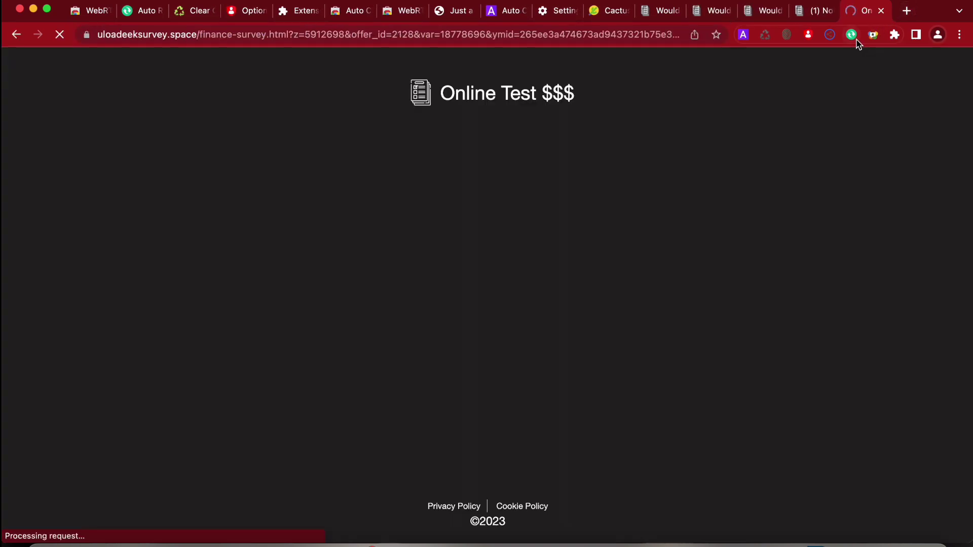
click(851, 34)
click(851, 34)
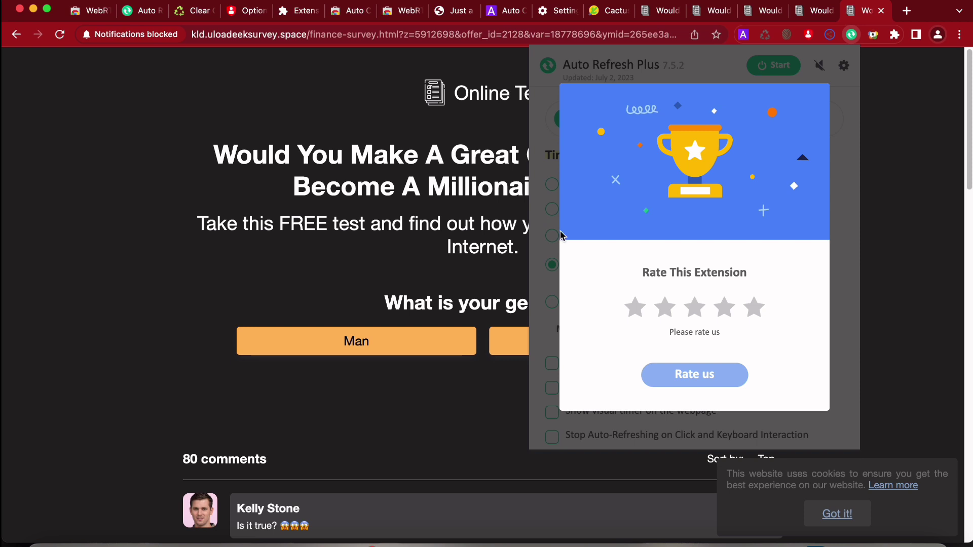
click(905, 10)
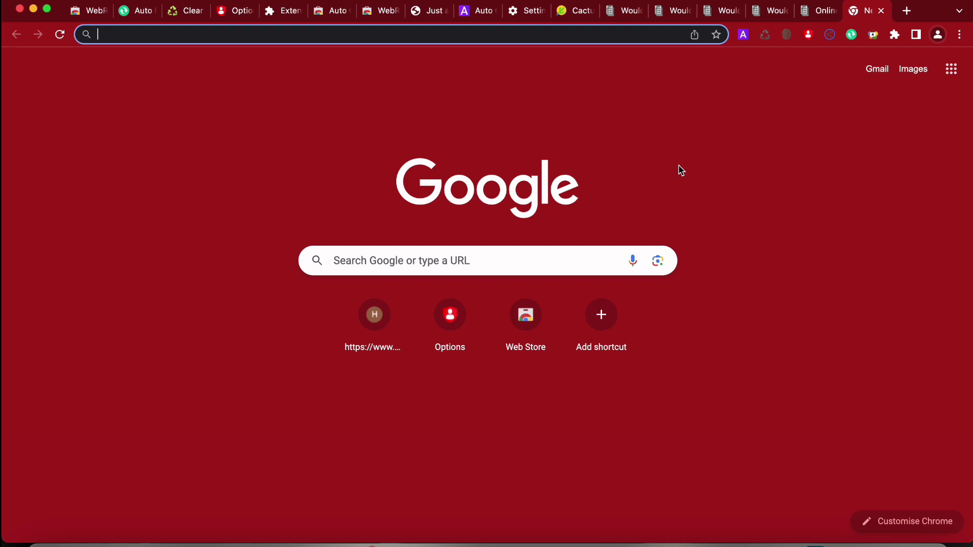
- Return to the Adsterra publisher window and open the statistics of DirectLink_1 from the direct links list
key(ctrl+Up)
click(382, 407)
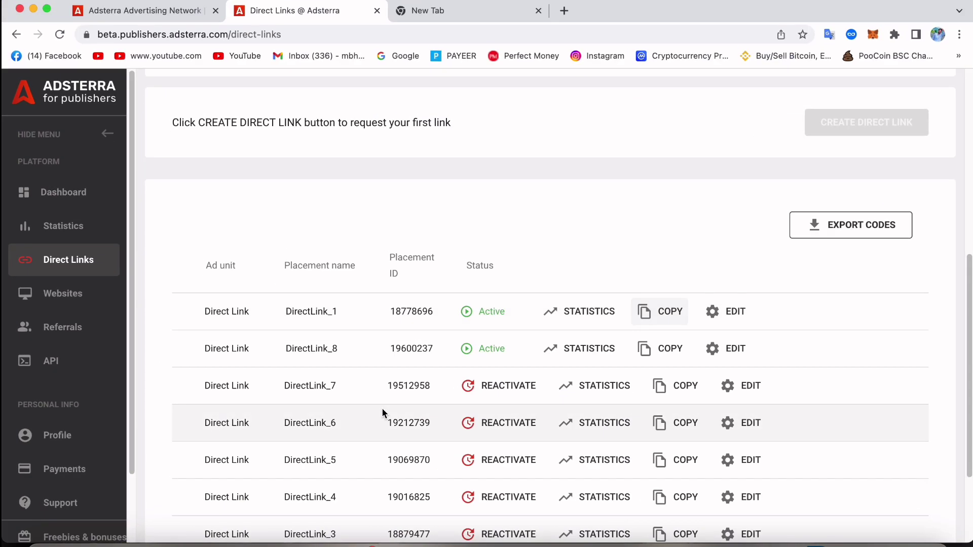
scroll(493, 385, down, 3)
scroll(491, 378, up, 2)
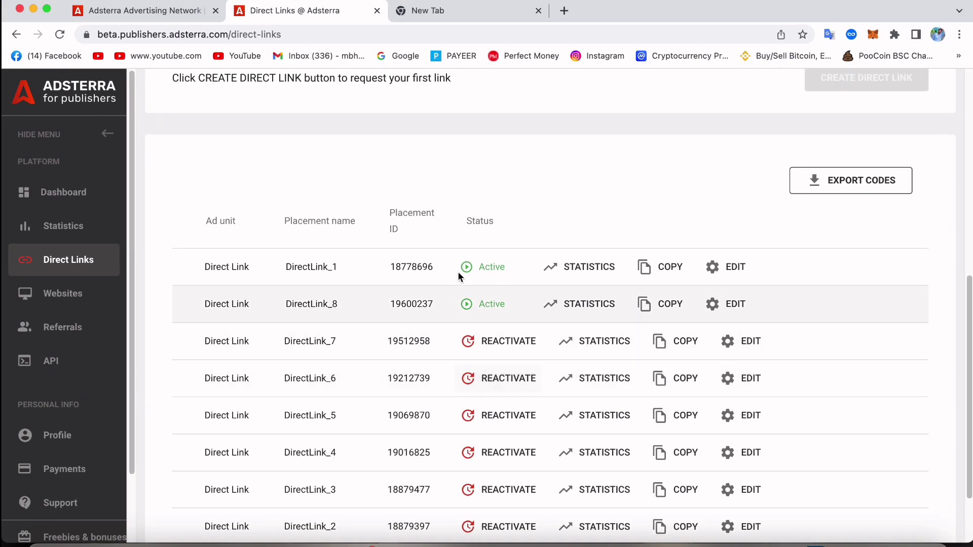
click(596, 270)
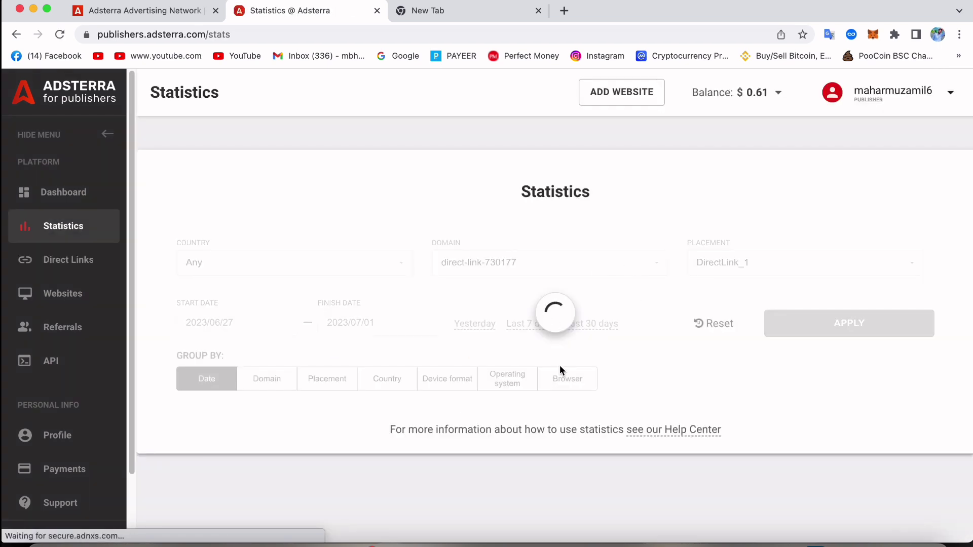
- Review the DirectLink_1 statistics table by date and expand the account's balance breakdown
scroll(573, 353, down, 2)
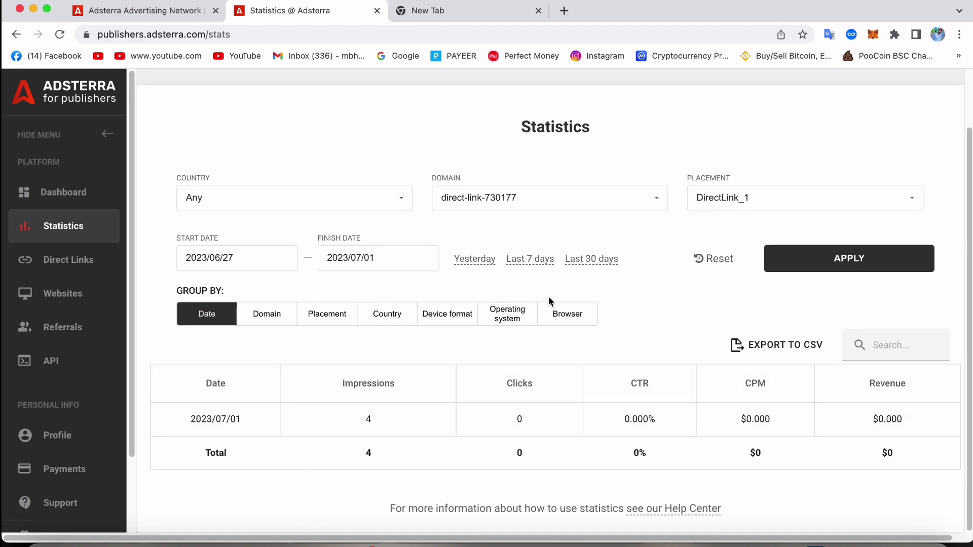
scroll(549, 298, up, 1)
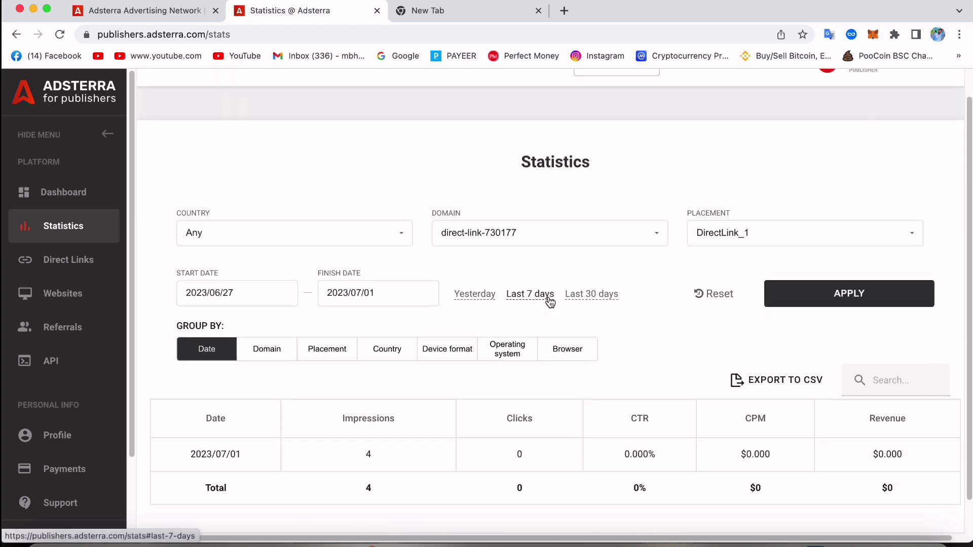
scroll(550, 301, up, 1)
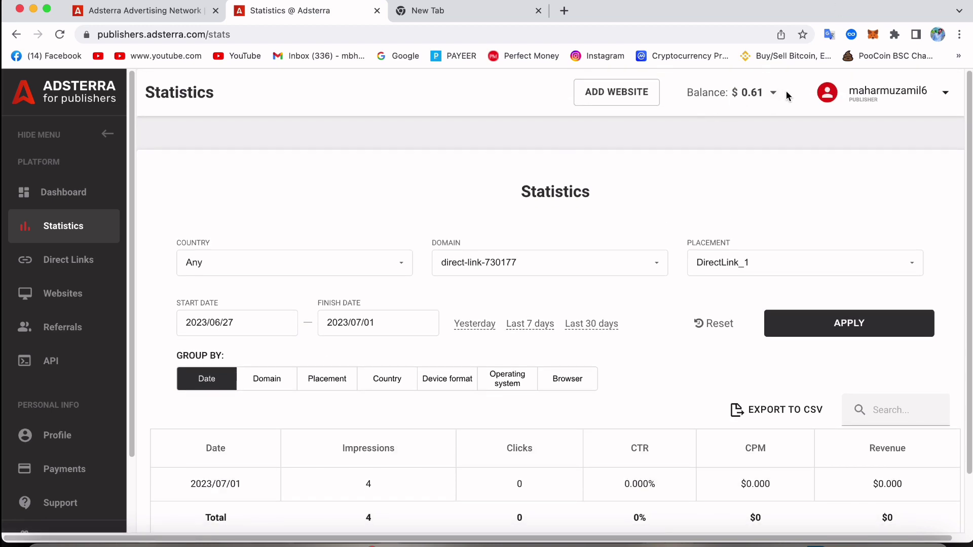
click(768, 96)
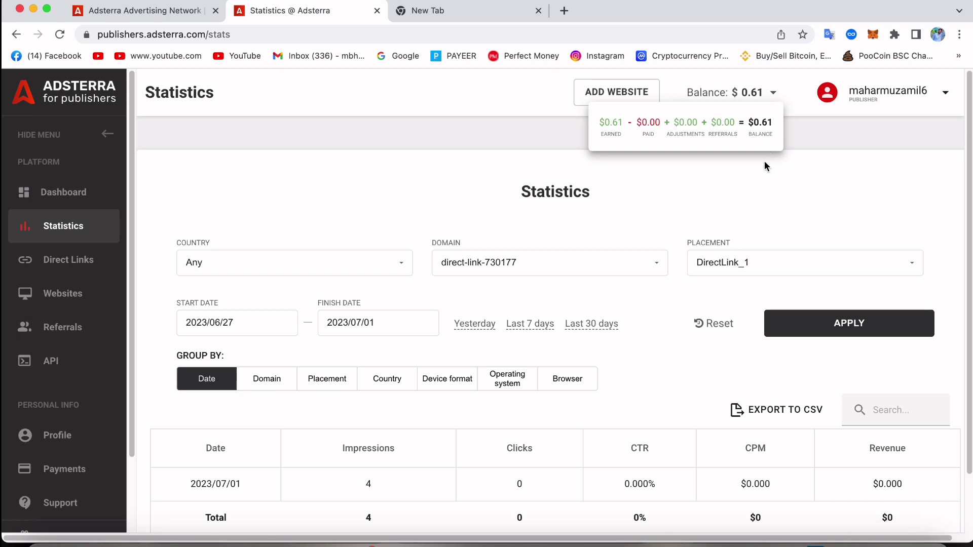
- Switch to the Earn With Chrome profile and load adsterra.com there
click(938, 34)
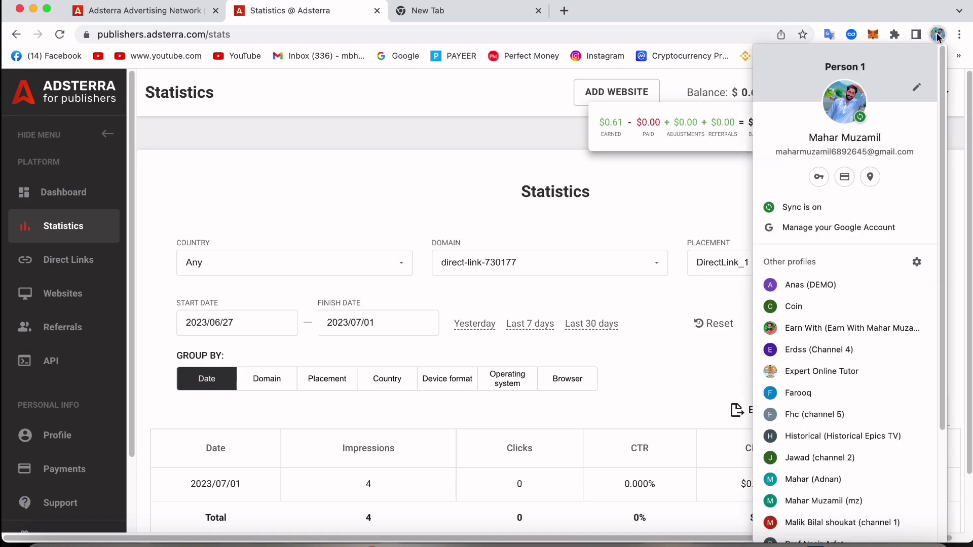
click(852, 330)
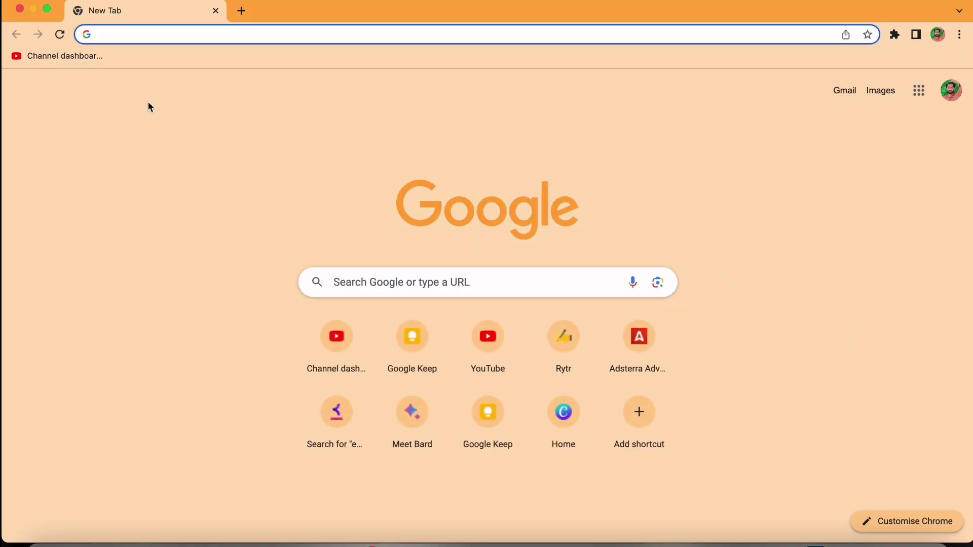
text(a)
key(Return)
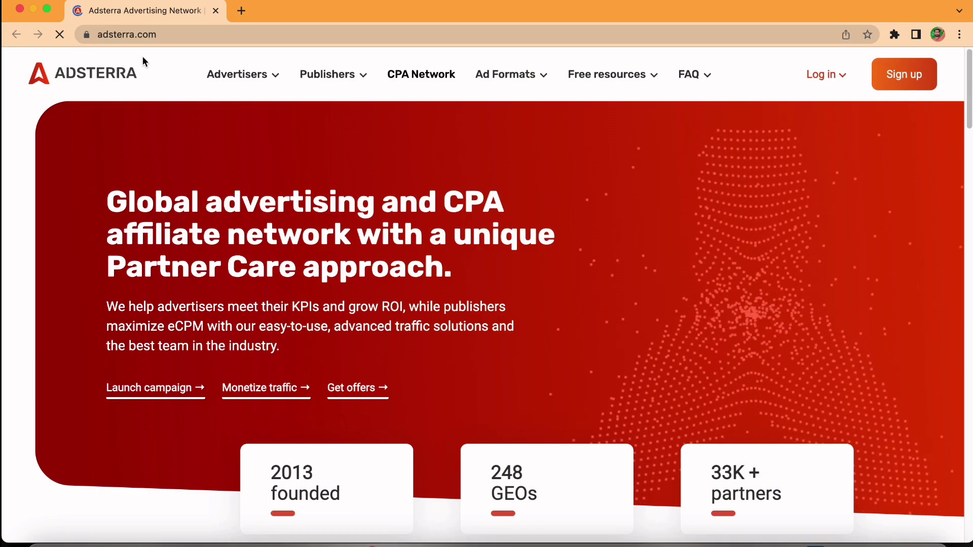
- Log in to the publisher area of Adsterra and look through its Websites page
mouse_move(824, 76)
click(813, 143)
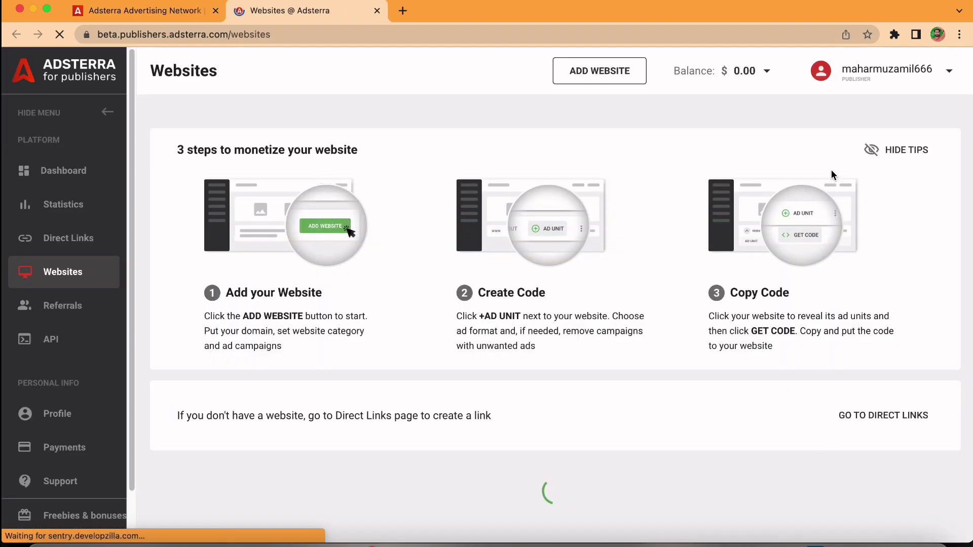
scroll(568, 232, down, 4)
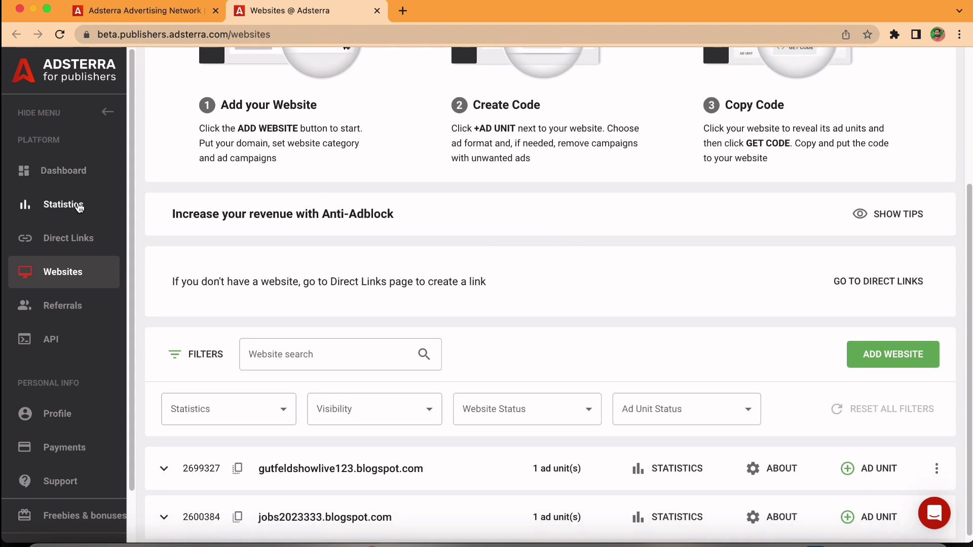
- Open the Referrals page and highlight the sentence above the invite link describing the 5% lifetime revenue offer
click(68, 307)
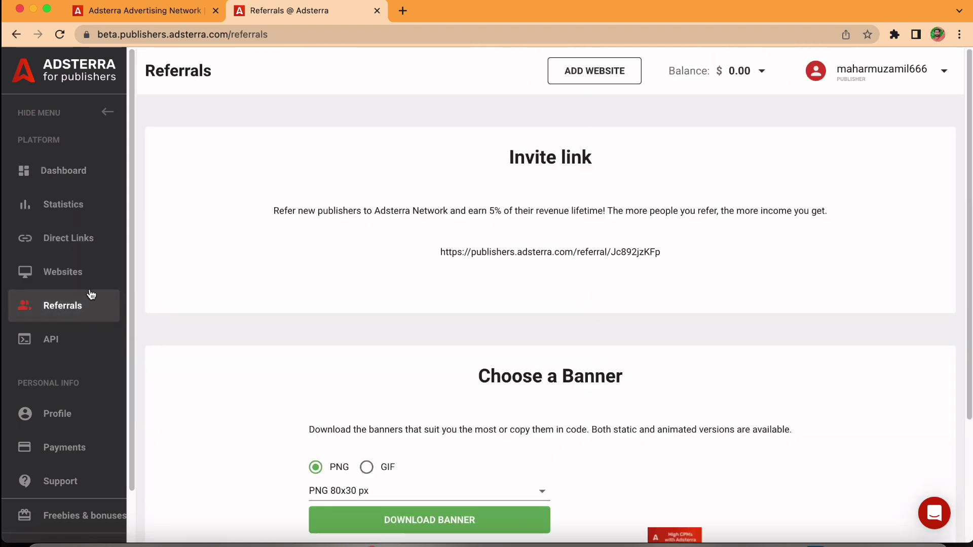
click(501, 210)
drag(491, 213, 515, 210)
click(837, 213)
drag(837, 213, 265, 219)
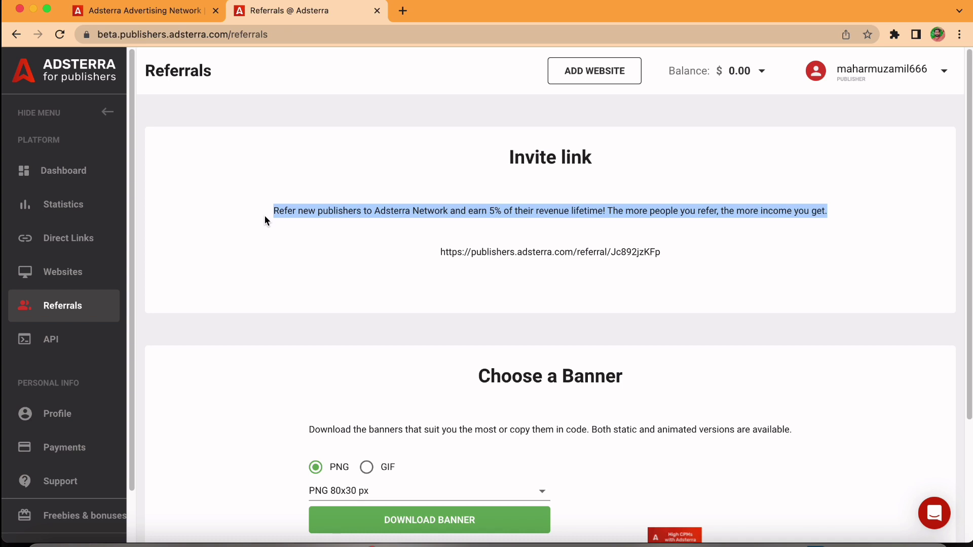
- Highlight the referral offer sentence on the Referrals page once more, and close both browser windows of the Earn With Chrome profile
click(333, 245)
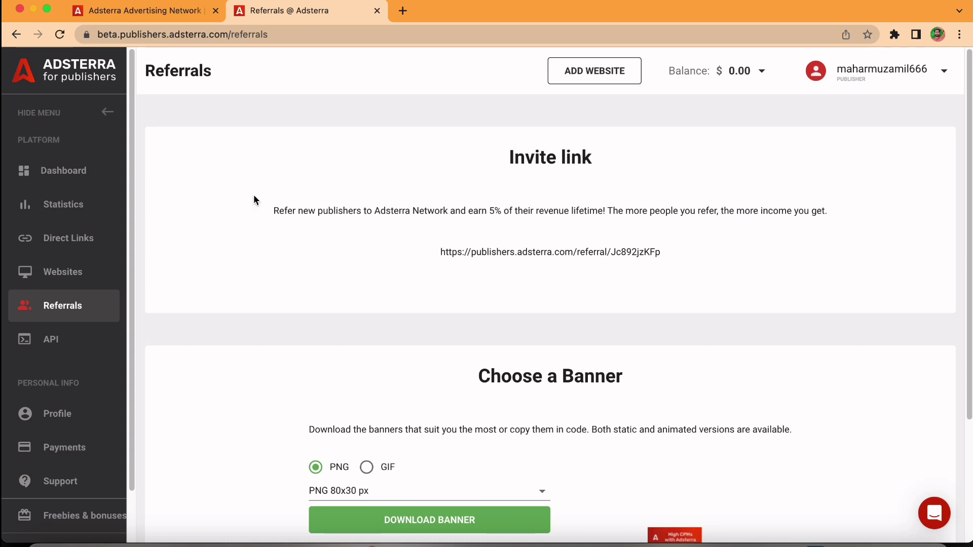
drag(254, 198, 858, 205)
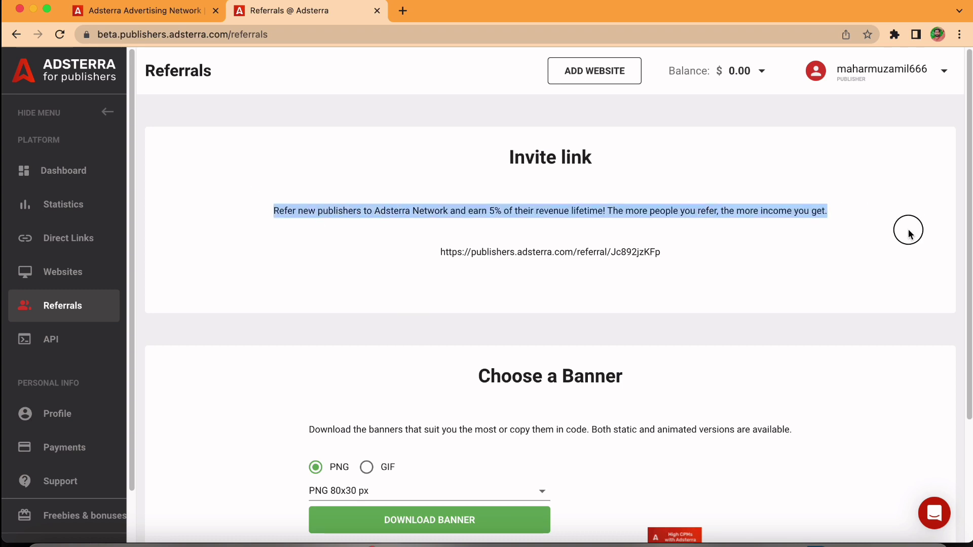
click(610, 258)
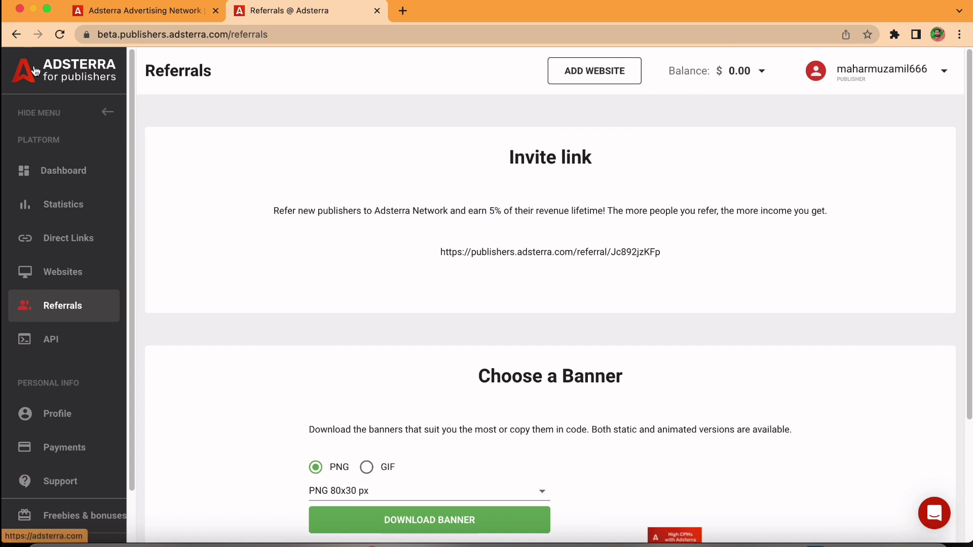
click(21, 10)
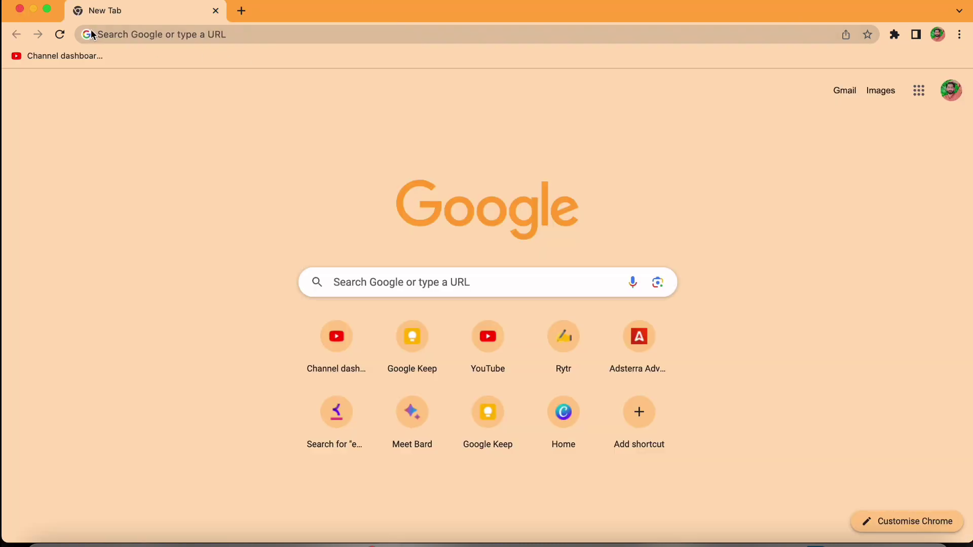
click(20, 10)
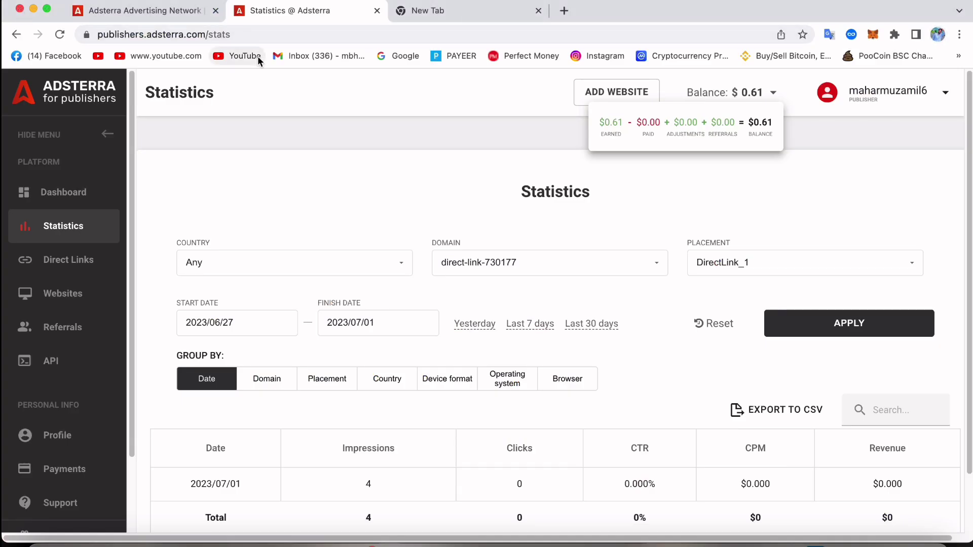
- Search Google for "temp mail" in the empty tab, view the temp-mail.org temporary email page, and close that tab
click(474, 7)
click(446, 36)
text(te)
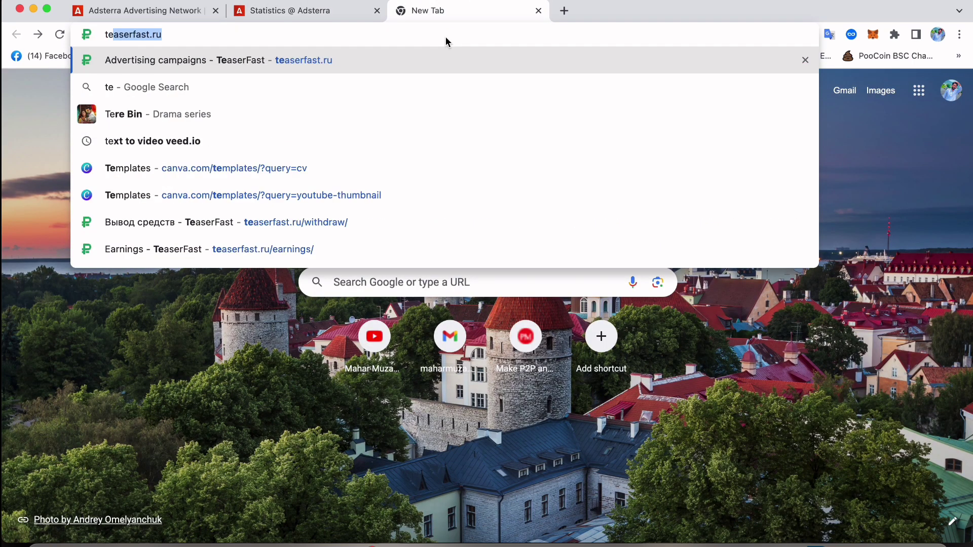
text(mp)
key(Return)
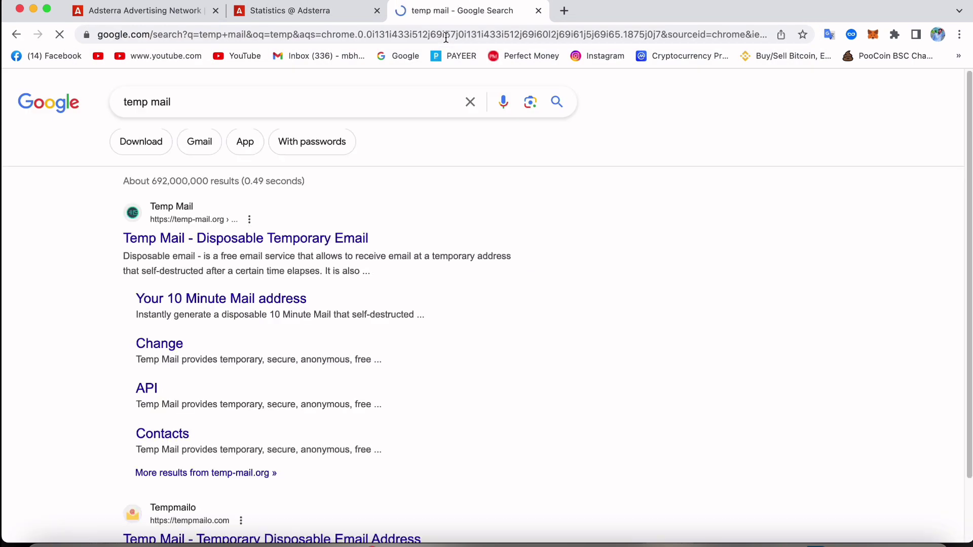
click(250, 238)
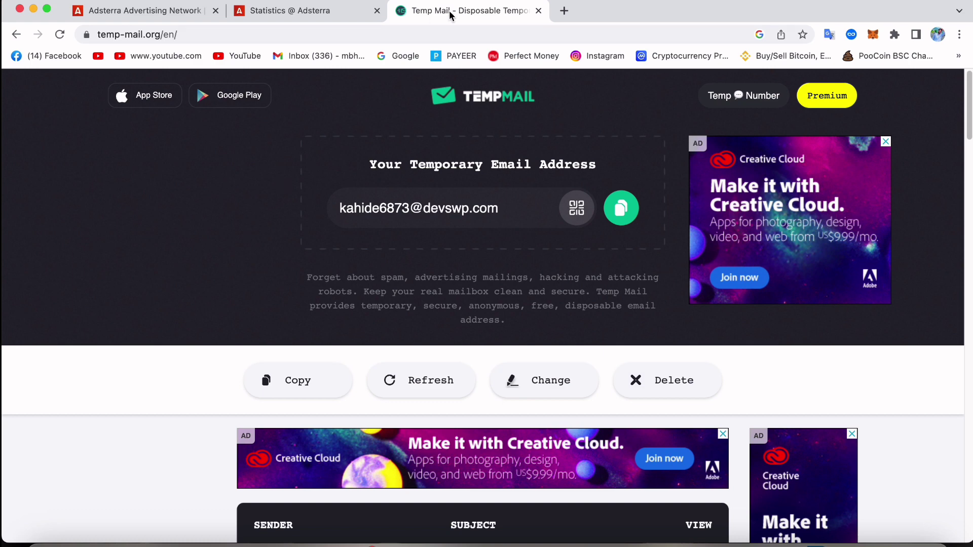
click(538, 10)
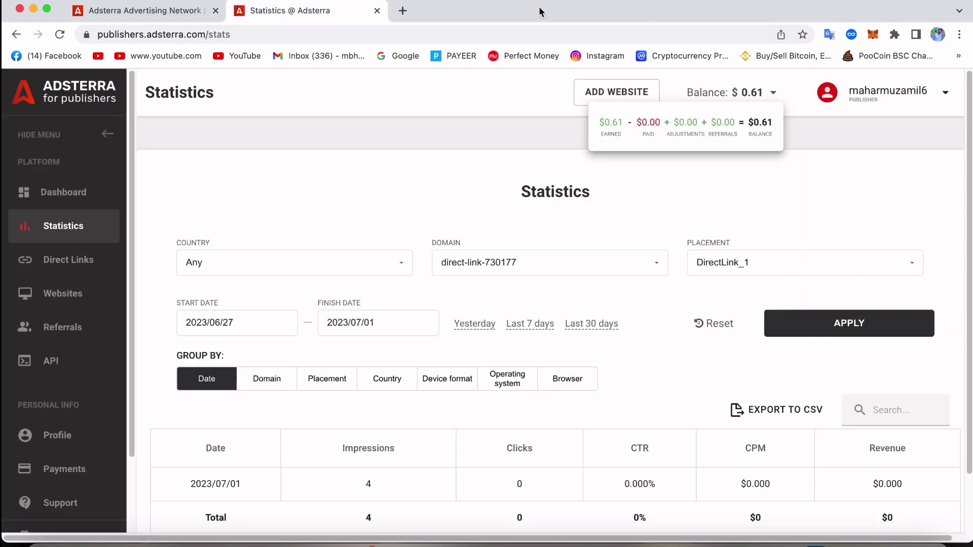